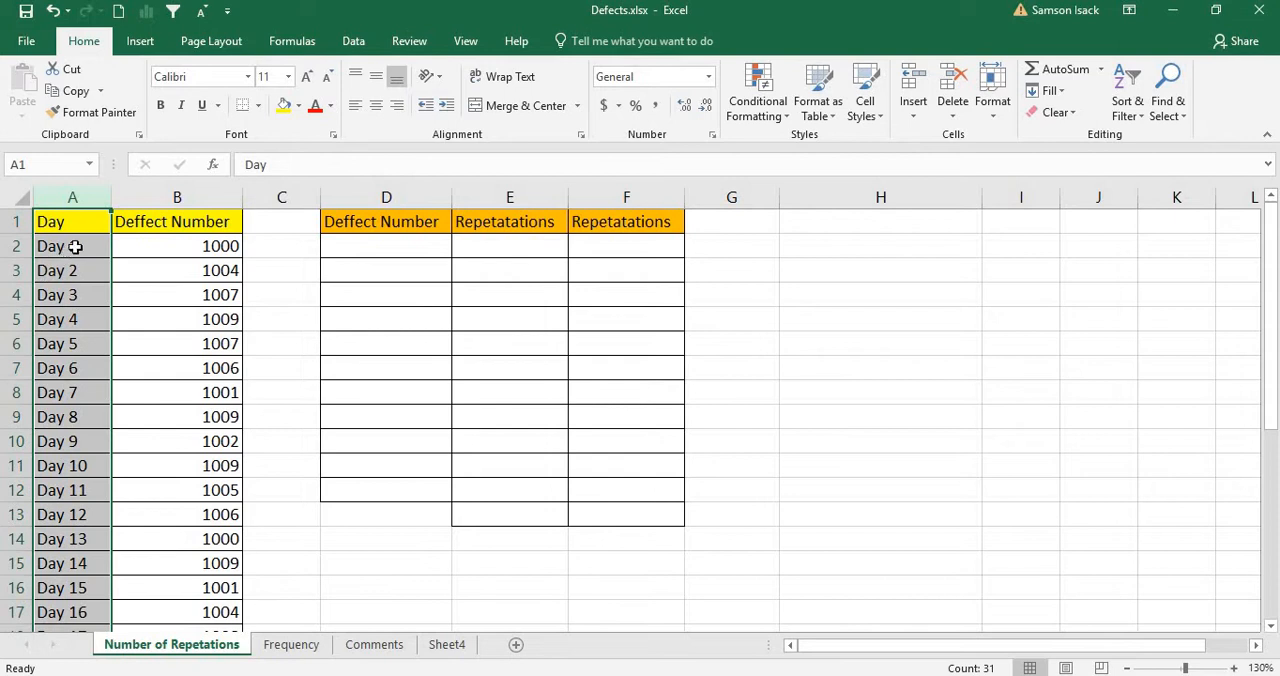
Step: Examine the Day and Deffect Number columns, including the Day 1 entry and its defect number
{"action": "mouse_move", "coordinate": [1270, 290]}
{"action": "left_mouse_down"}
{"action": "mouse_move", "coordinate": [1270, 470]}
{"action": "mouse_move", "coordinate": [1270, 280]}
{"action": "left_mouse_up"}
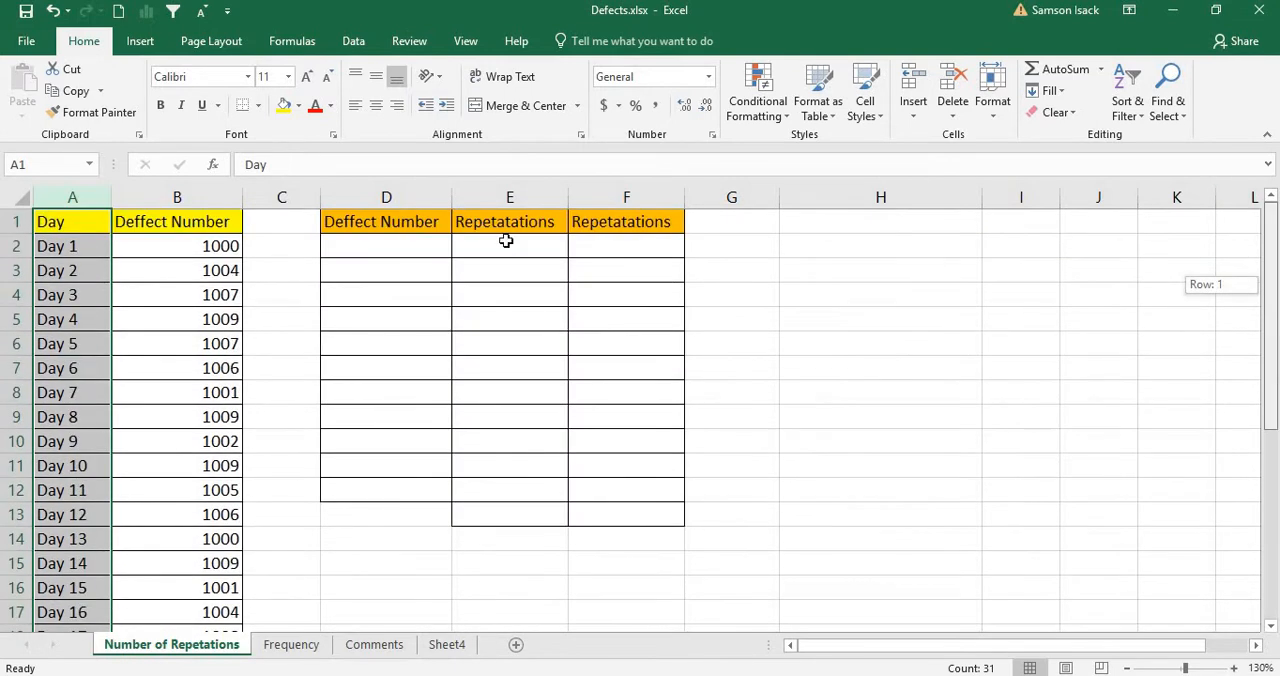
{"action": "left_click", "coordinate": [217, 219]}
{"action": "key", "text": "ctrl+shift+Down"}
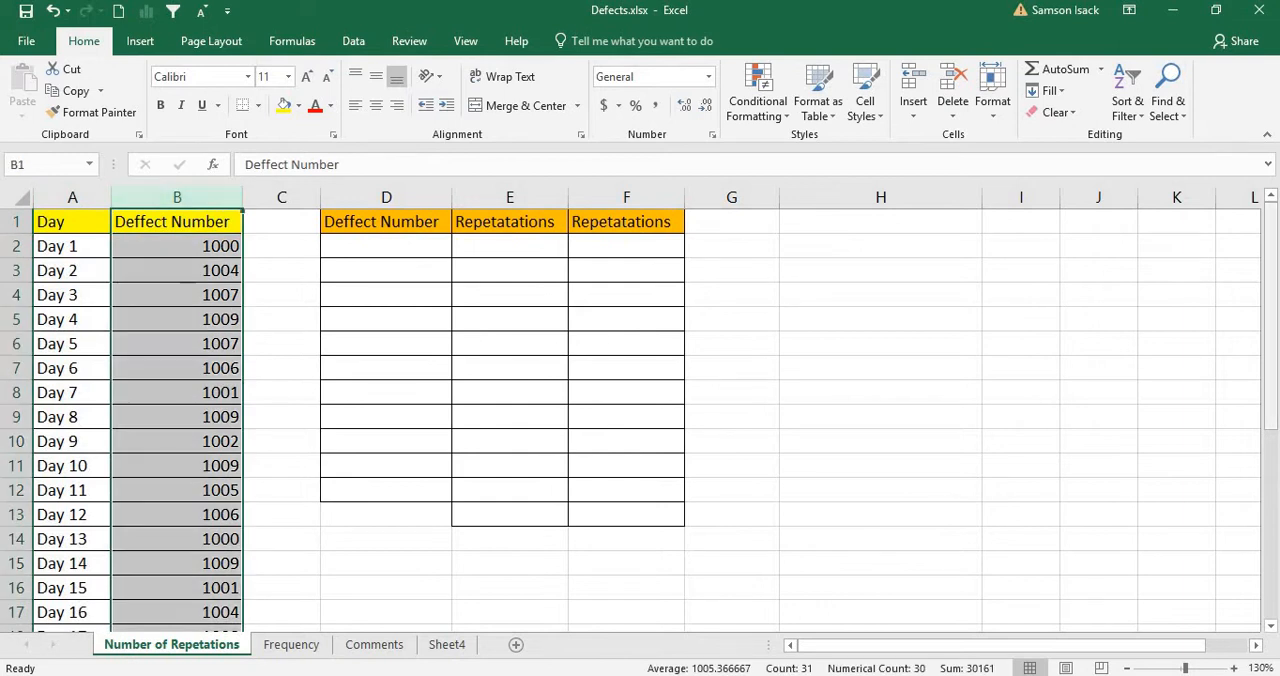
{"action": "left_click", "coordinate": [1273, 355]}
{"action": "left_click", "coordinate": [176, 240]}
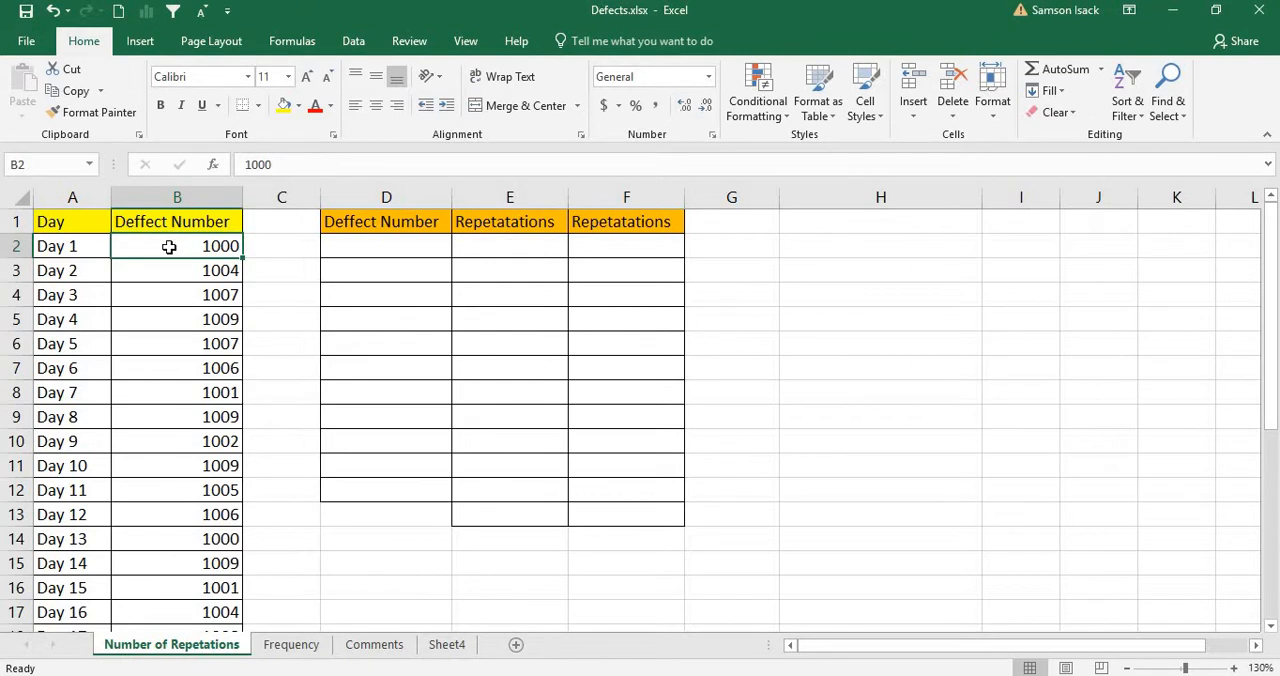
{"action": "left_click", "coordinate": [77, 251]}
{"action": "left_click", "coordinate": [166, 247]}
{"action": "left_click", "coordinate": [75, 251]}
{"action": "left_click", "coordinate": [144, 243]}
{"action": "mouse_move", "coordinate": [1275, 258]}
{"action": "left_mouse_down"}
{"action": "mouse_move", "coordinate": [1274, 272]}
{"action": "mouse_move", "coordinate": [1274, 258]}
{"action": "left_mouse_up"}
Step: Change the headings in E1 and F1 to "Repeatatations"
{"action": "left_click", "coordinate": [505, 226]}
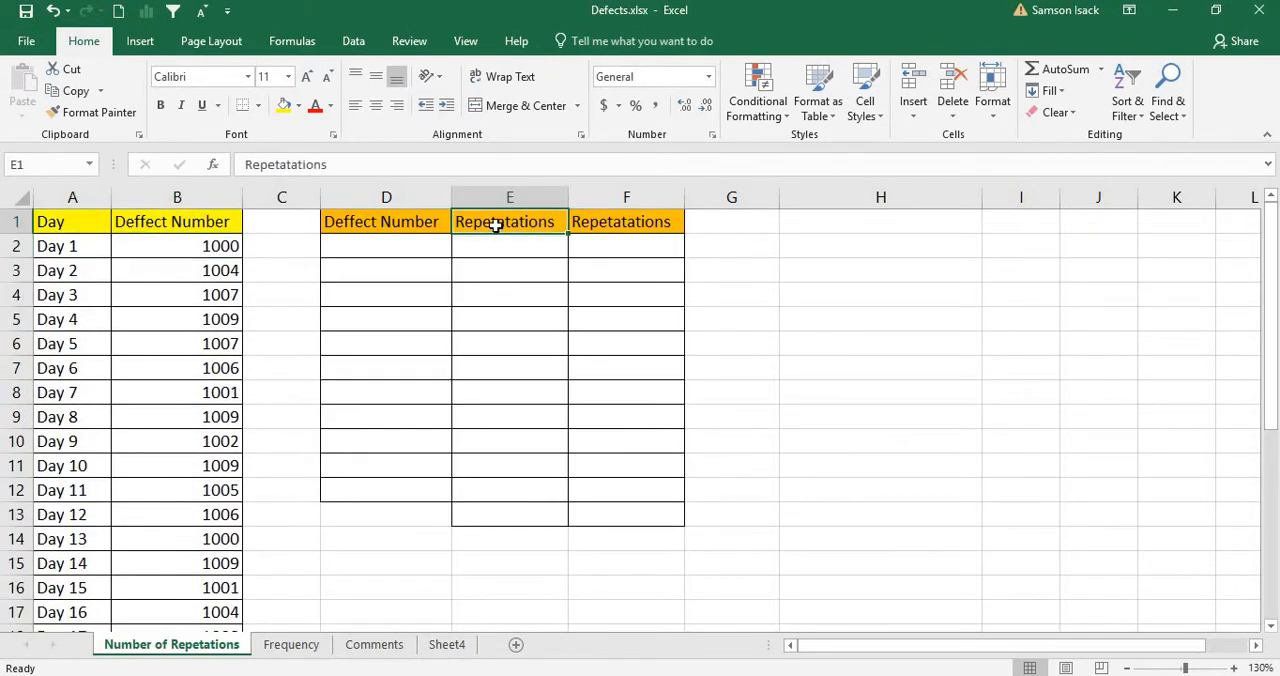
{"action": "double_click", "coordinate": [495, 226]}
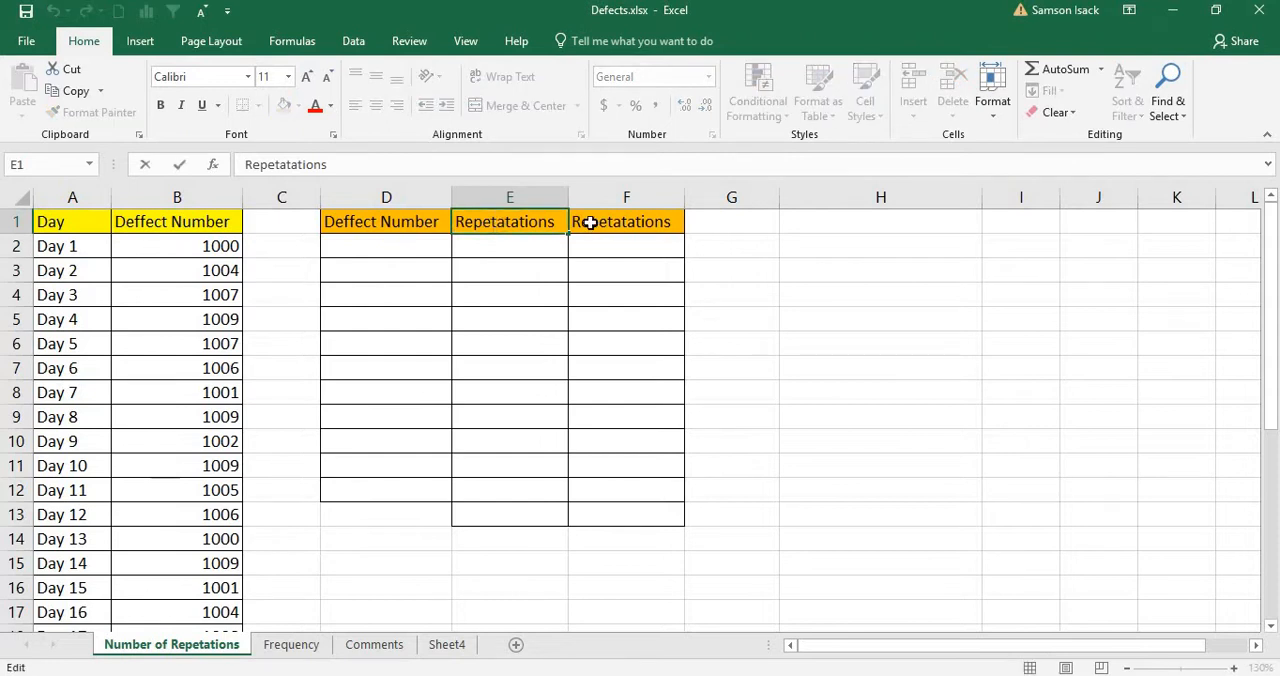
{"action": "type", "text": "a"}
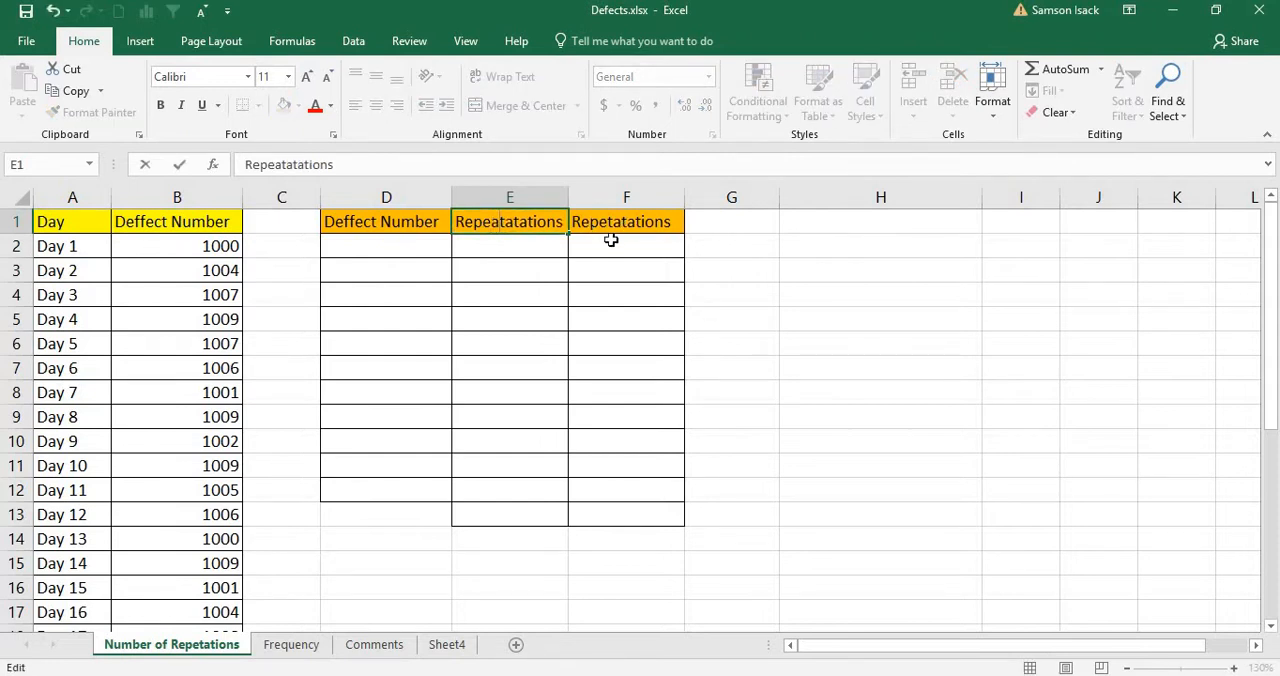
{"action": "double_click", "coordinate": [608, 222]}
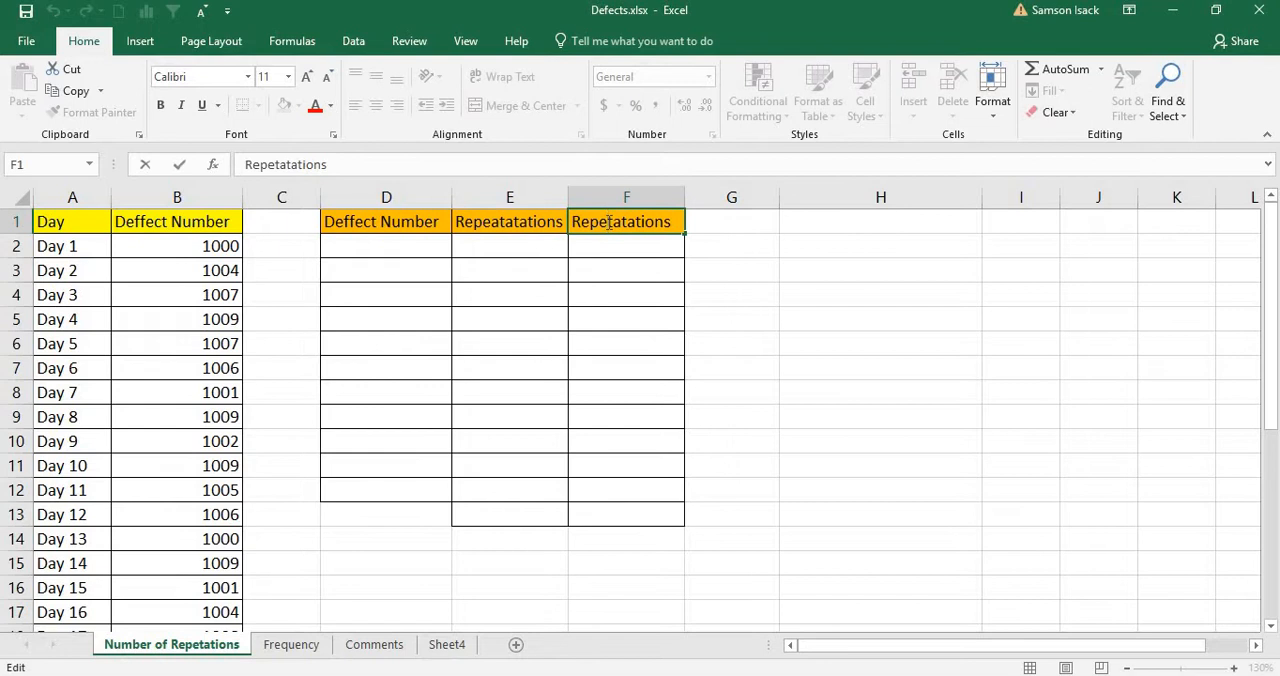
{"action": "type", "text": "a"}
{"action": "left_click", "coordinate": [596, 294]}
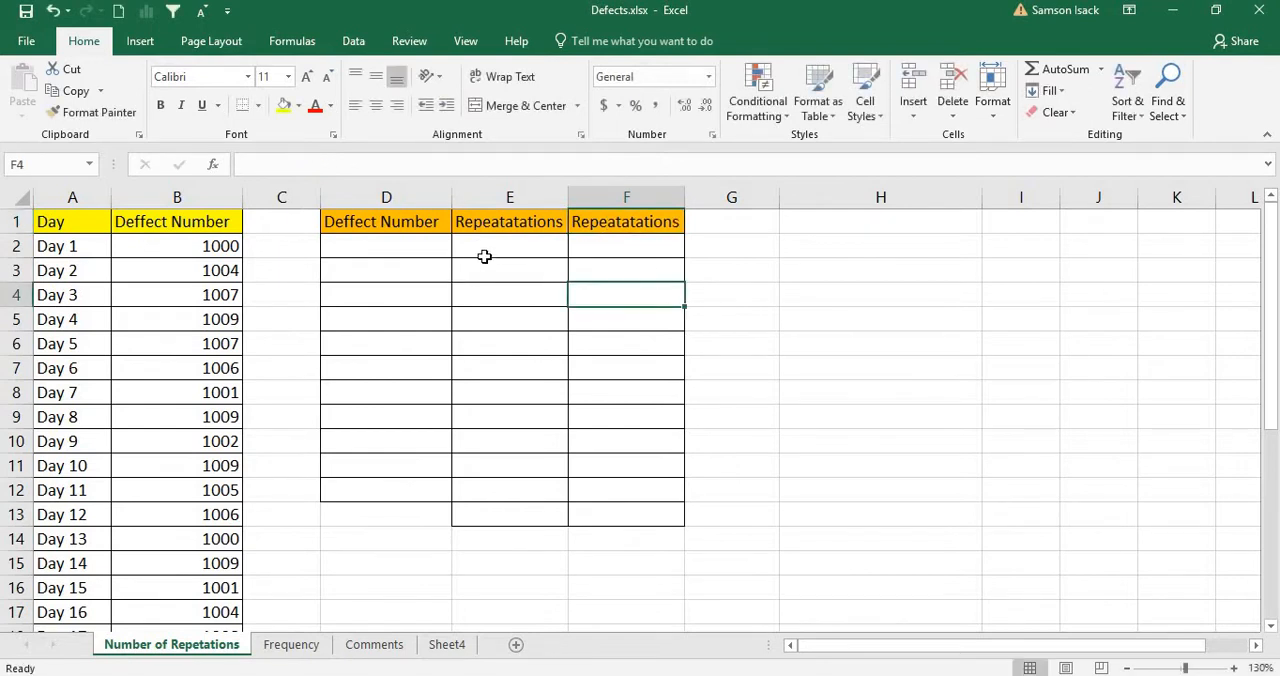
Step: Correct the heading in E1 to "Repeatations"
{"action": "double_click", "coordinate": [526, 222]}
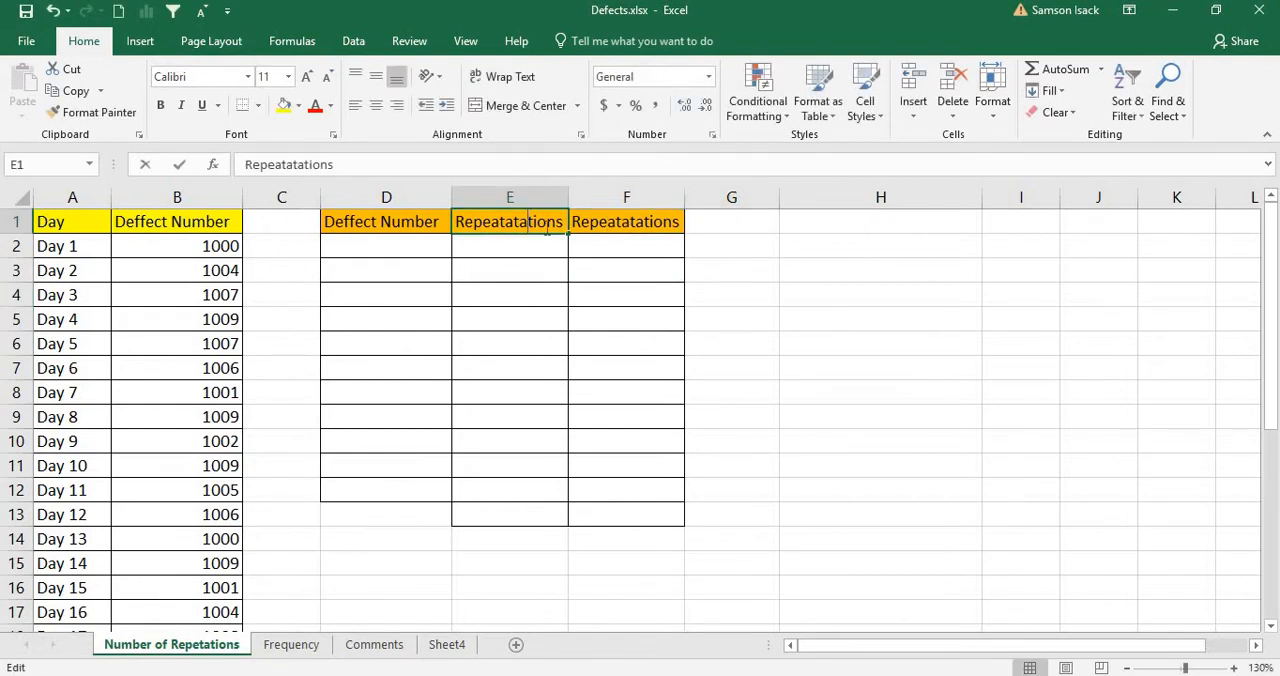
{"action": "key", "text": "BackSpace"}
{"action": "key", "text": "BackSpace"}
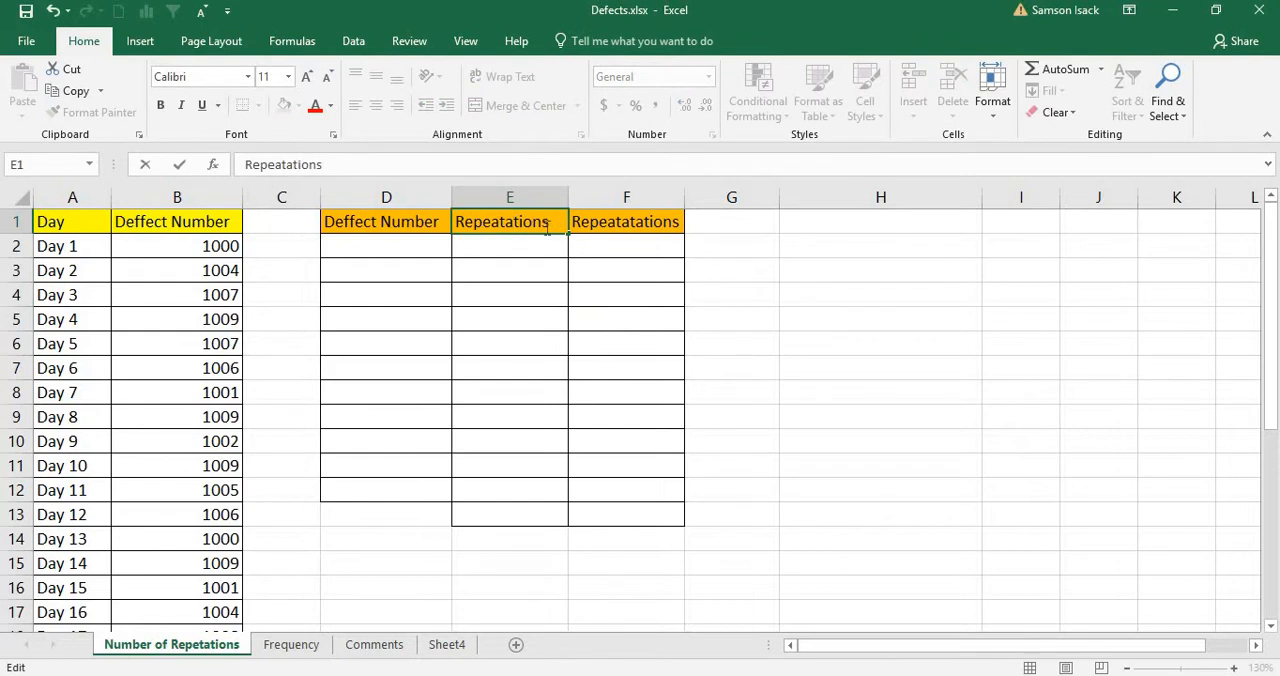
{"action": "left_click", "coordinate": [428, 241]}
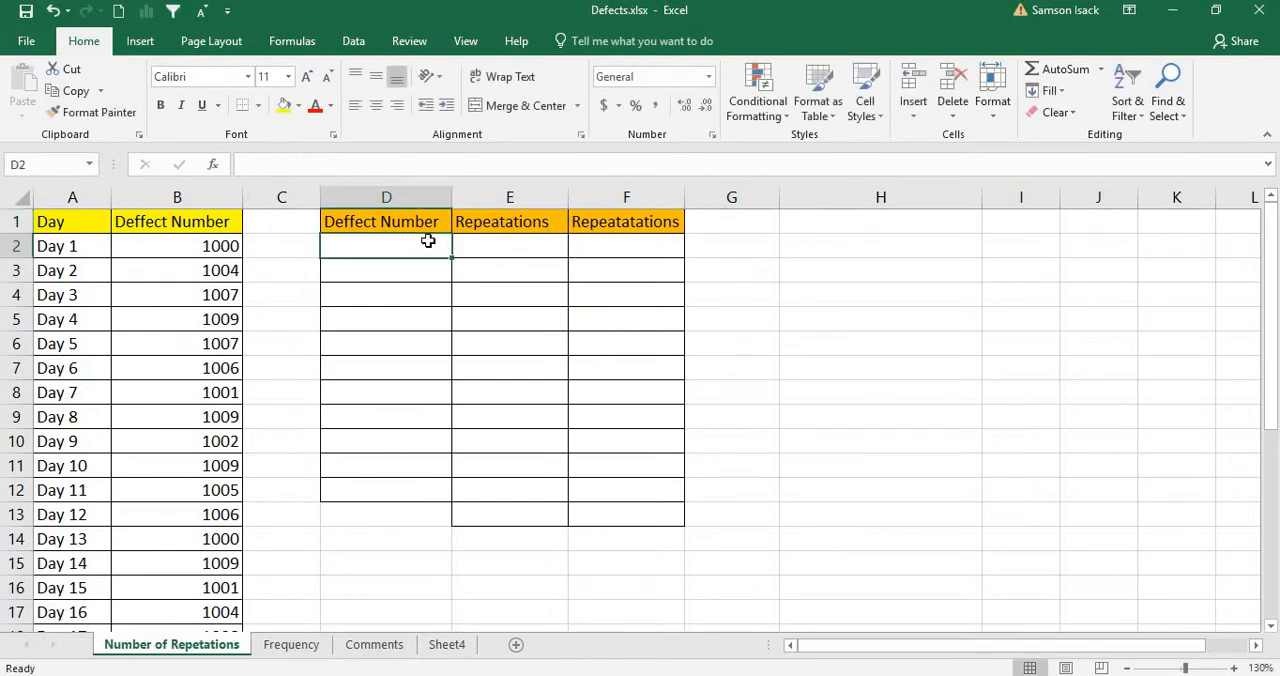
Step: Compare the repeated entries of defect 1000 in column B with the blank defect summary cells in columns D and E
{"action": "left_click", "coordinate": [186, 242]}
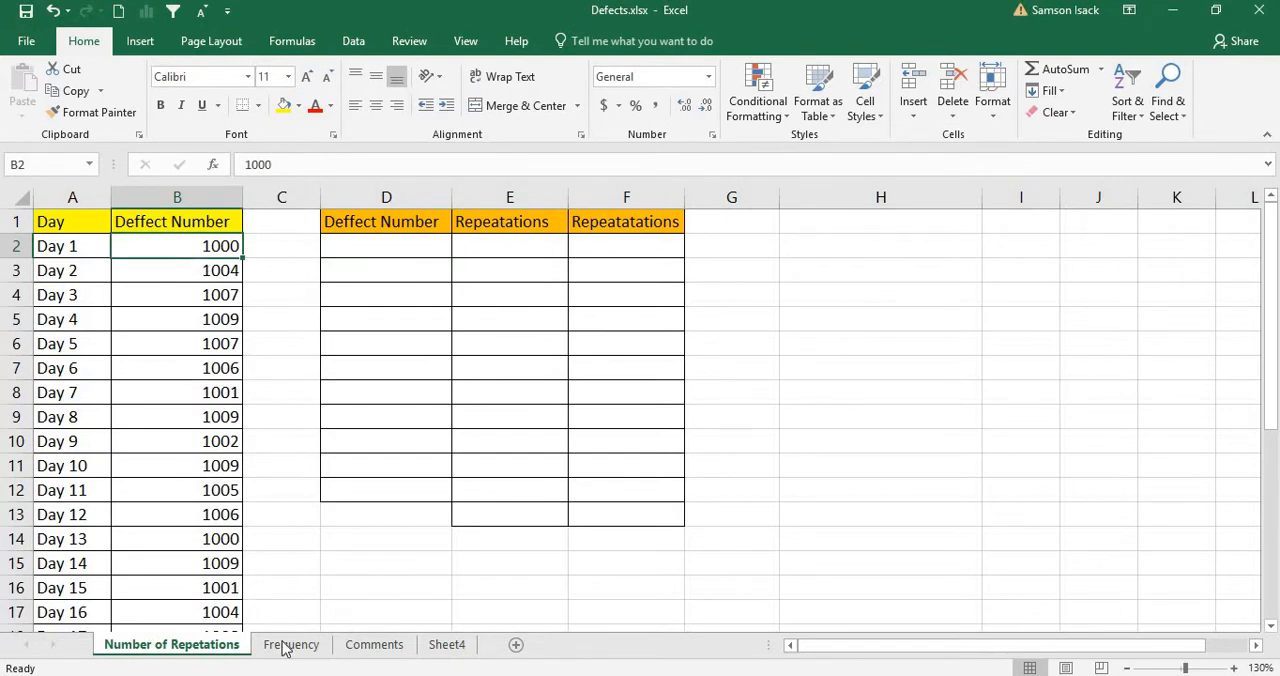
{"action": "left_click", "coordinate": [218, 539]}
{"action": "left_click", "coordinate": [202, 246]}
{"action": "left_click", "coordinate": [512, 250]}
{"action": "left_click", "coordinate": [364, 247]}
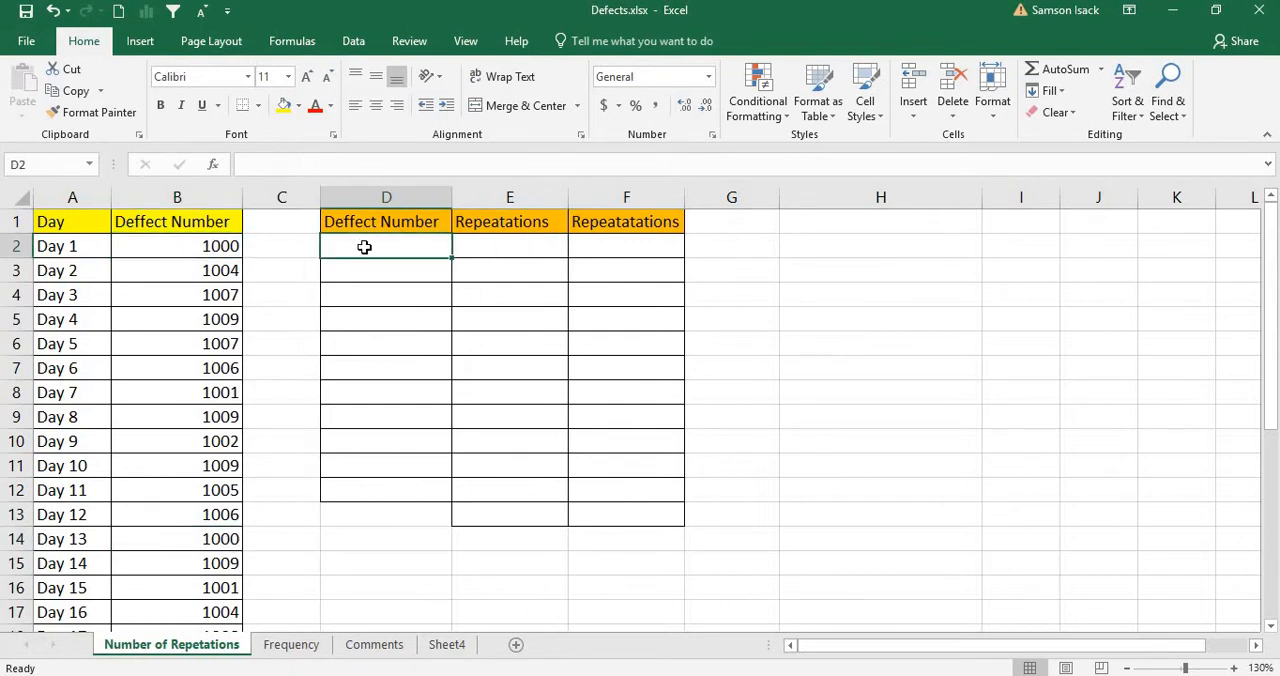
{"action": "left_click", "coordinate": [225, 263]}
{"action": "left_click", "coordinate": [430, 267]}
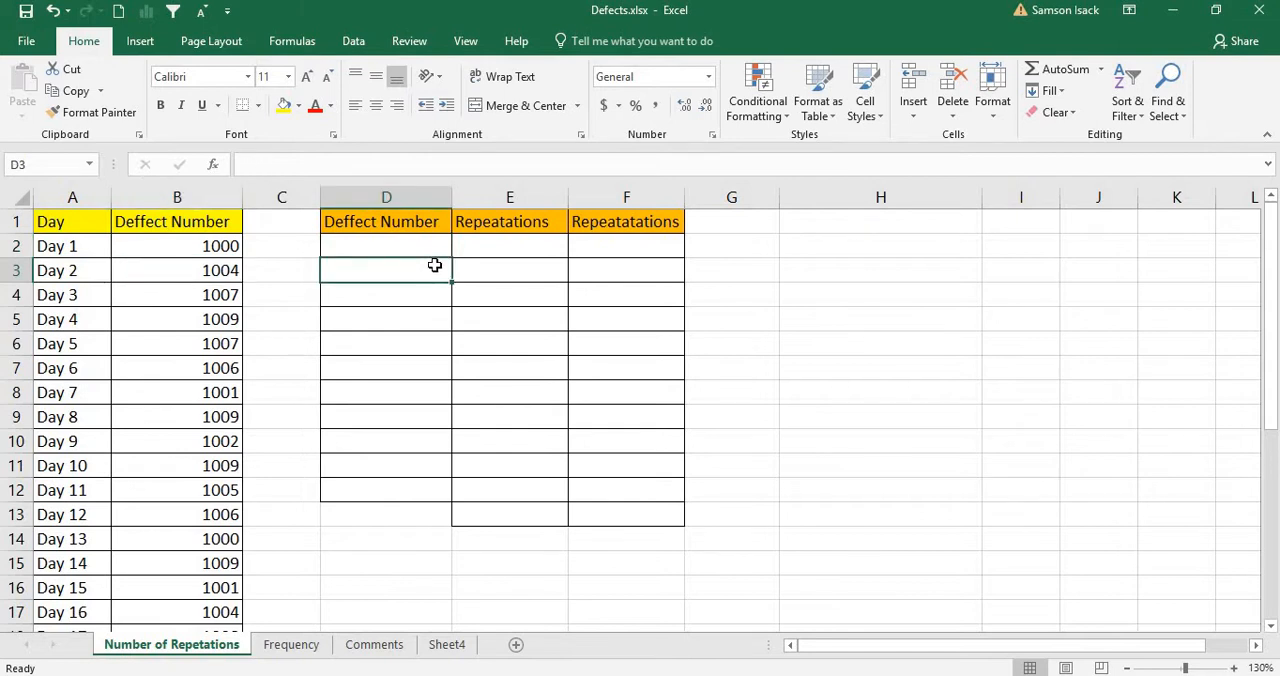
Step: Correct the heading in F1 to "Repeatations" to match the one in E1
{"action": "double_click", "coordinate": [630, 221]}
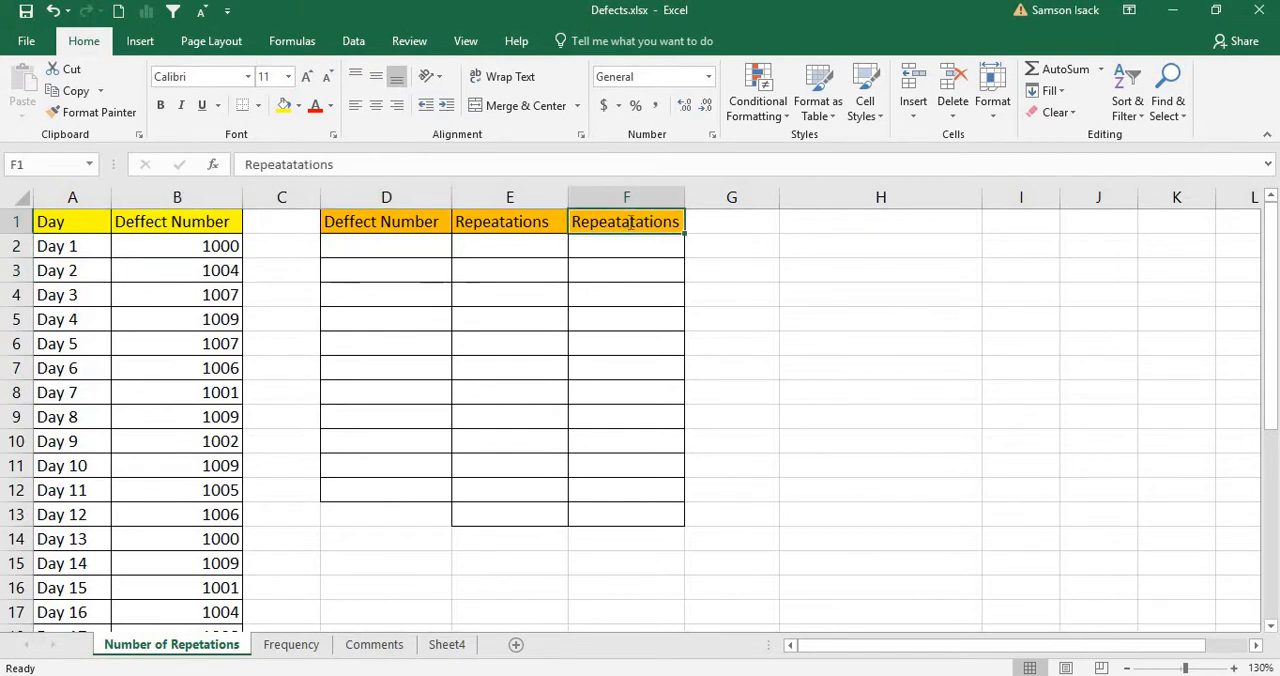
{"action": "key", "text": "BackSpace"}
{"action": "key", "text": "BackSpace"}
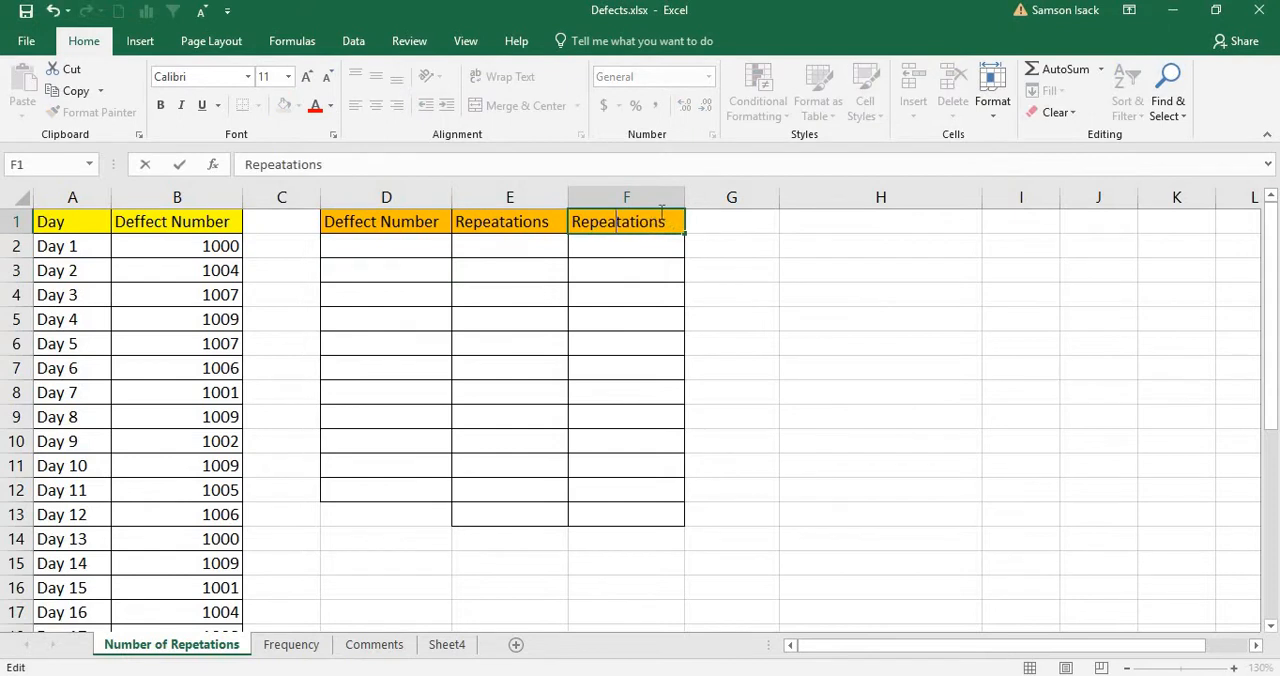
{"action": "left_click", "coordinate": [374, 246]}
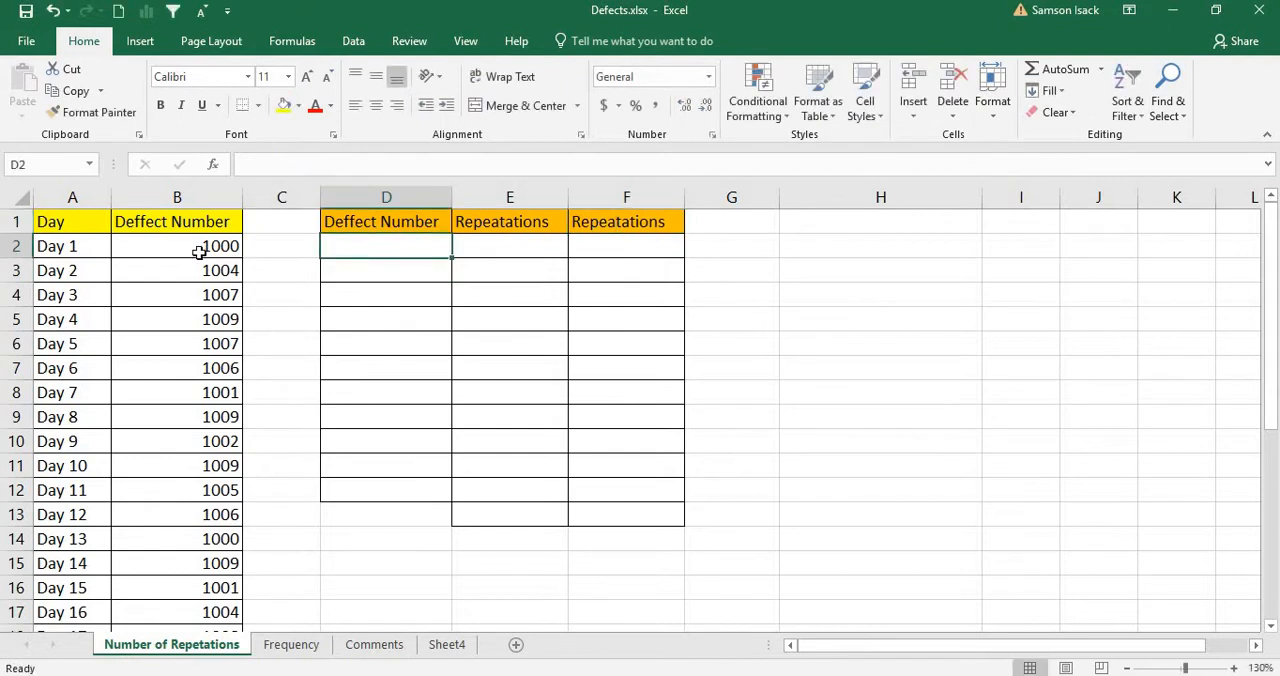
Step: Copy the whole Deffect Number column B and paste it as values only into column D, starting at D1
{"action": "left_click", "coordinate": [199, 252]}
{"action": "left_click_drag", "start_coordinate": [201, 264], "coordinate": [215, 496]}
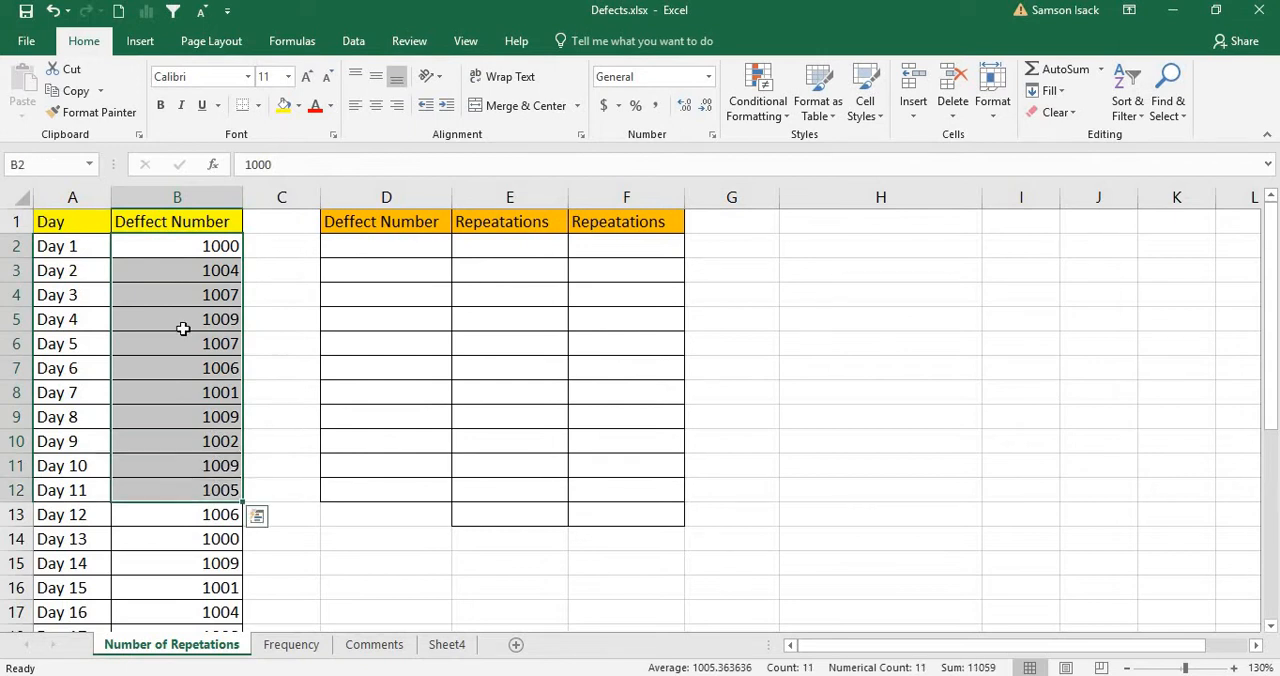
{"action": "left_click", "coordinate": [209, 245]}
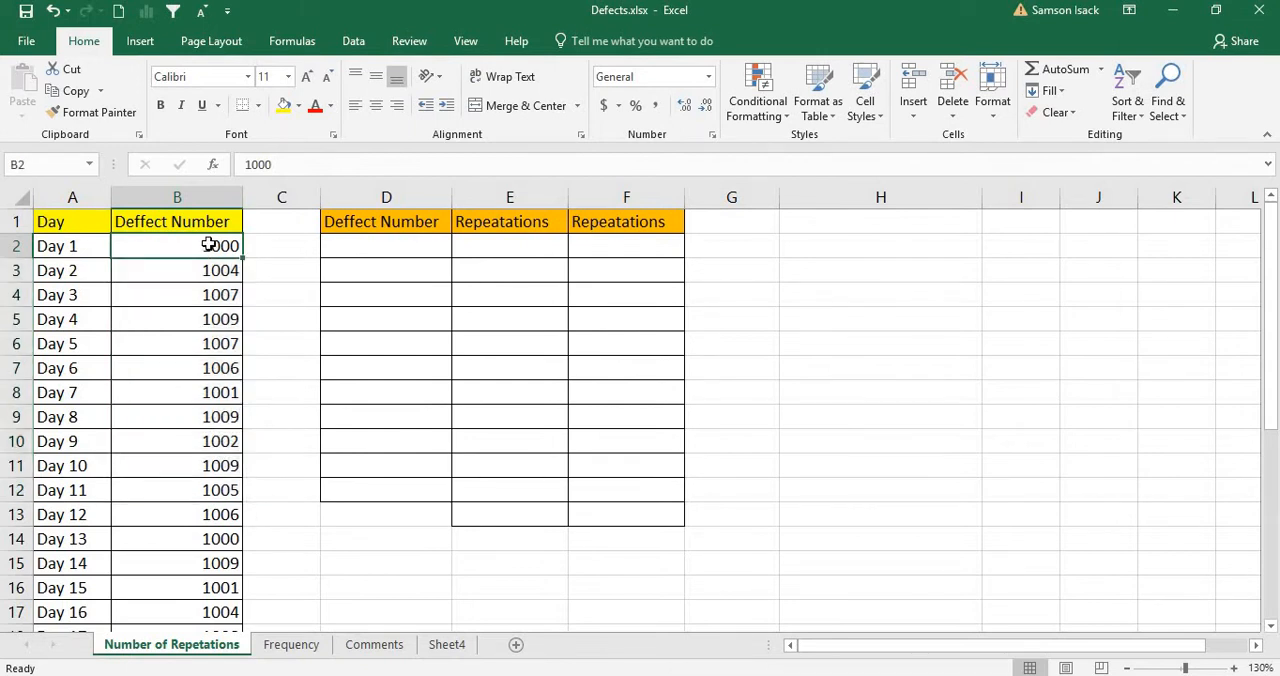
{"action": "left_click", "coordinate": [196, 197]}
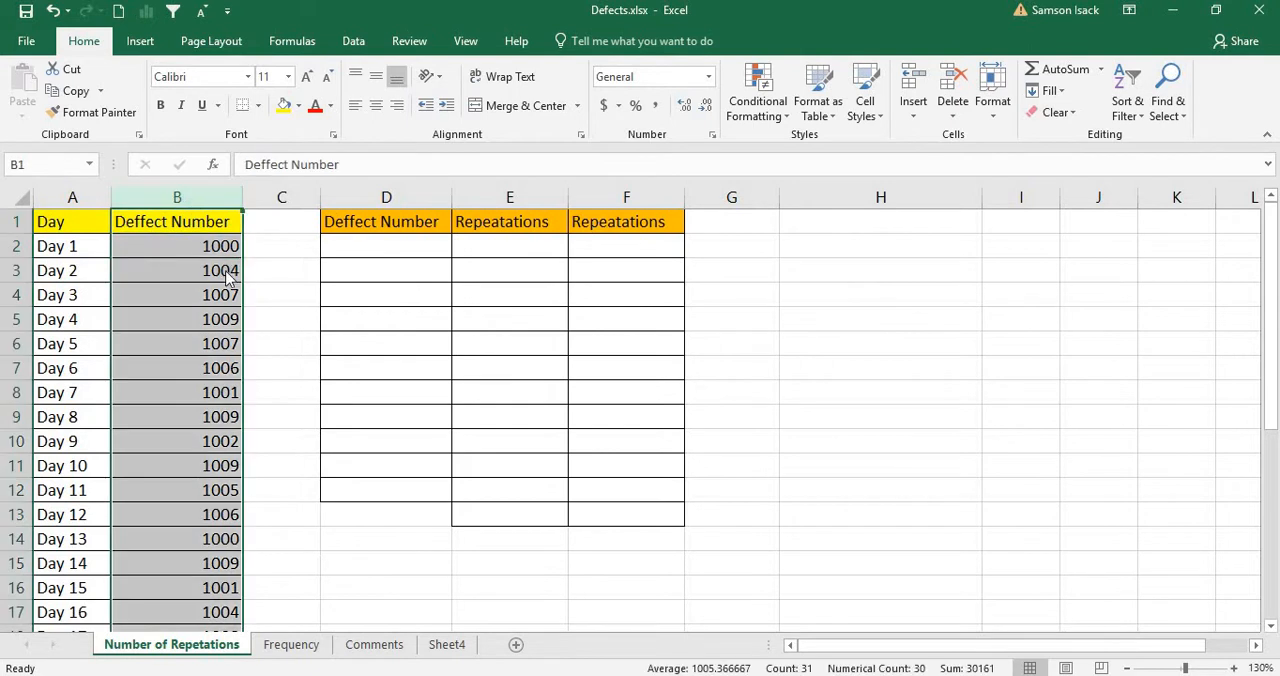
{"action": "right_click", "coordinate": [228, 277]}
{"action": "left_click", "coordinate": [297, 307]}
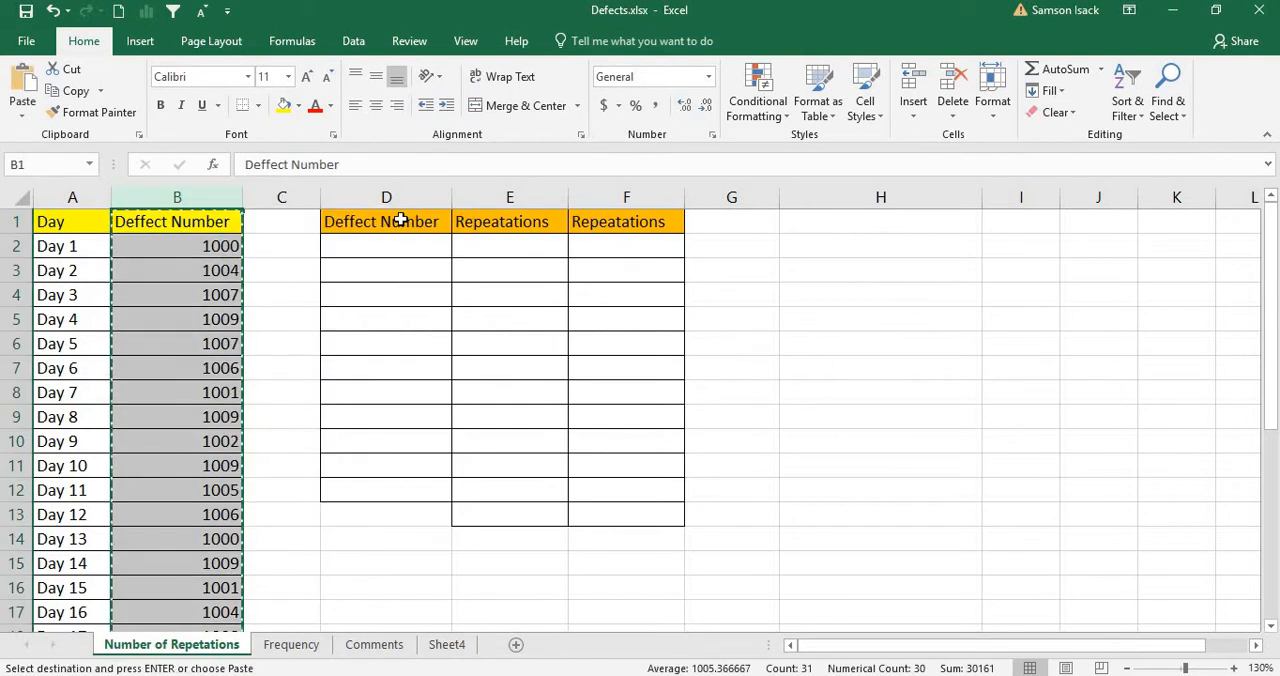
{"action": "right_click", "coordinate": [402, 222]}
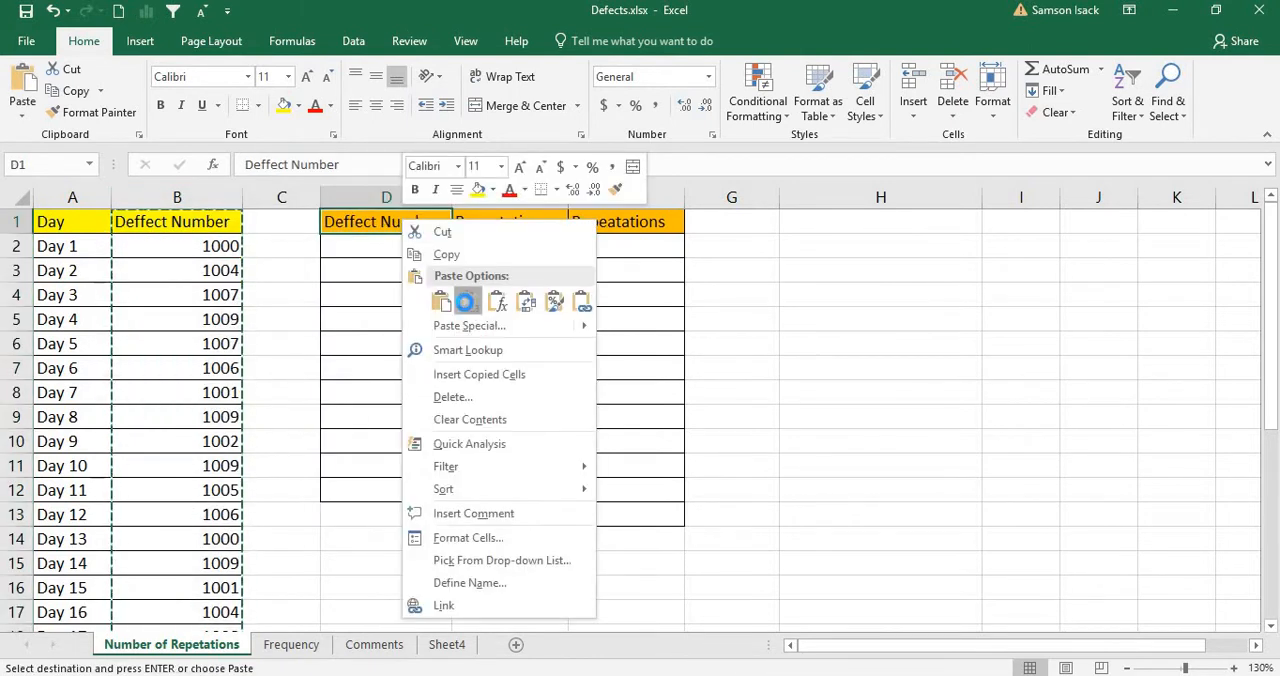
{"action": "left_click", "coordinate": [467, 302]}
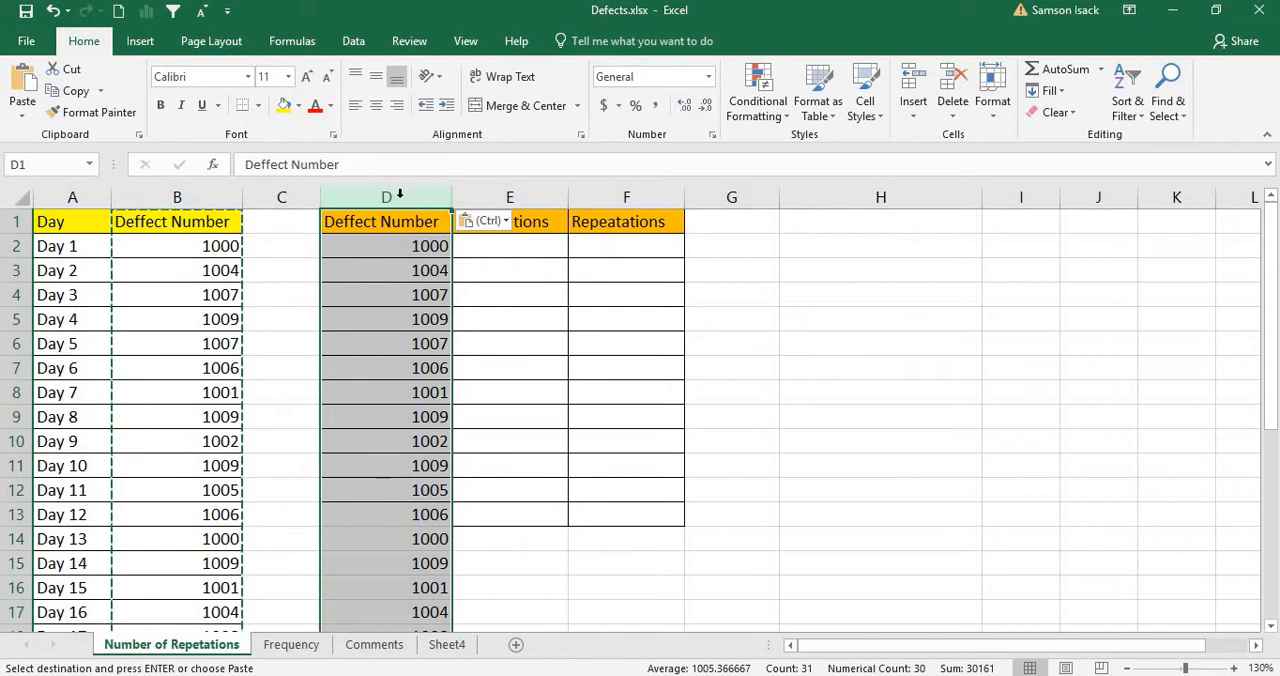
Step: Remove duplicates from the Deffect Number column D, continuing with the current selection only and treating the first row as a header
{"action": "left_click", "coordinate": [356, 46]}
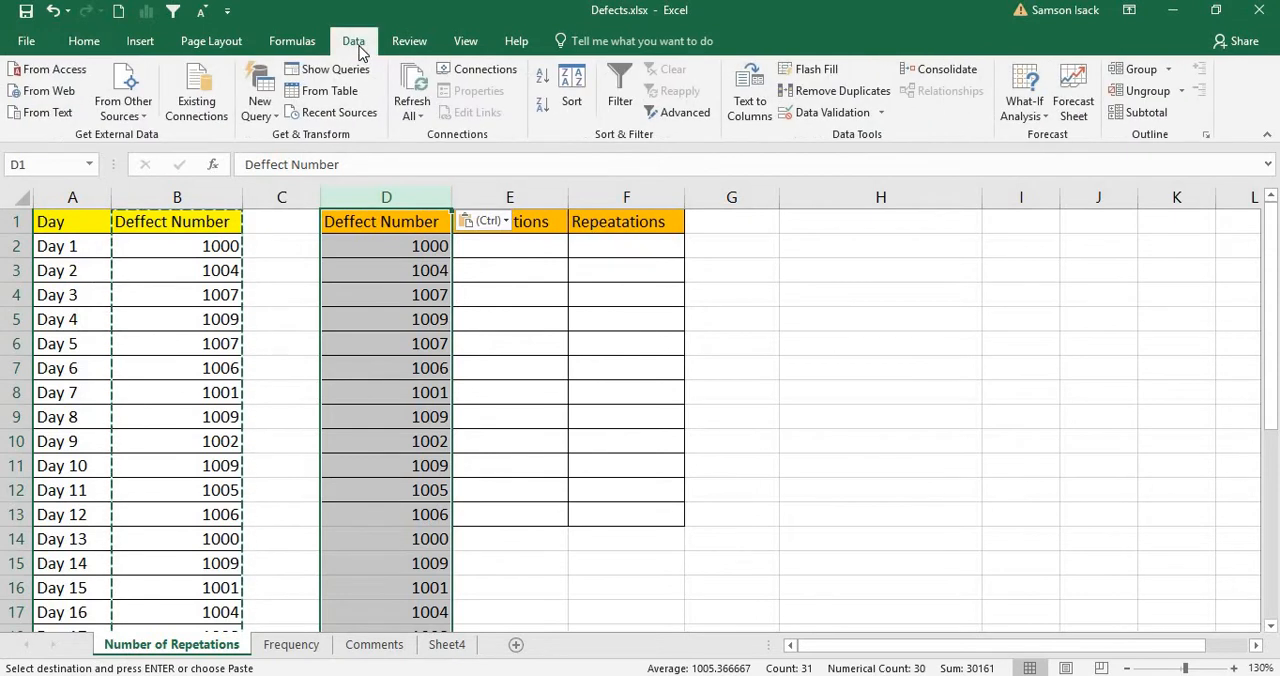
{"action": "left_click", "coordinate": [820, 92]}
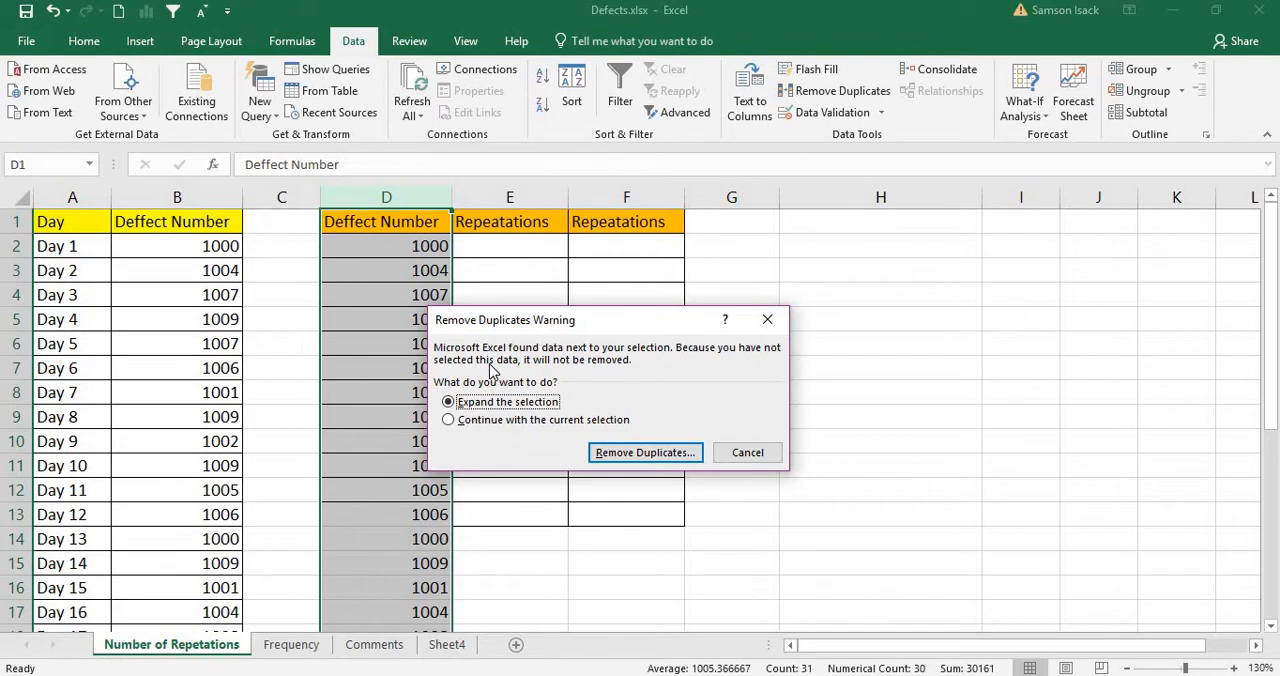
{"action": "left_click", "coordinate": [465, 425]}
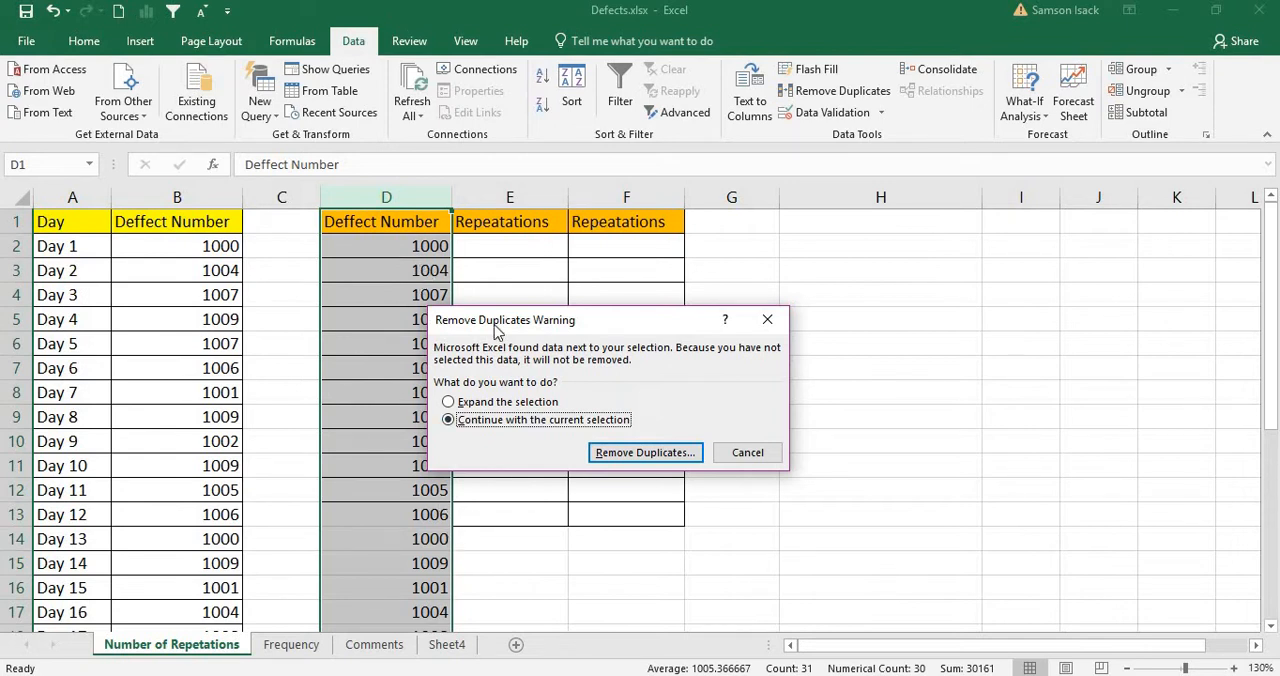
{"action": "left_click", "coordinate": [666, 452]}
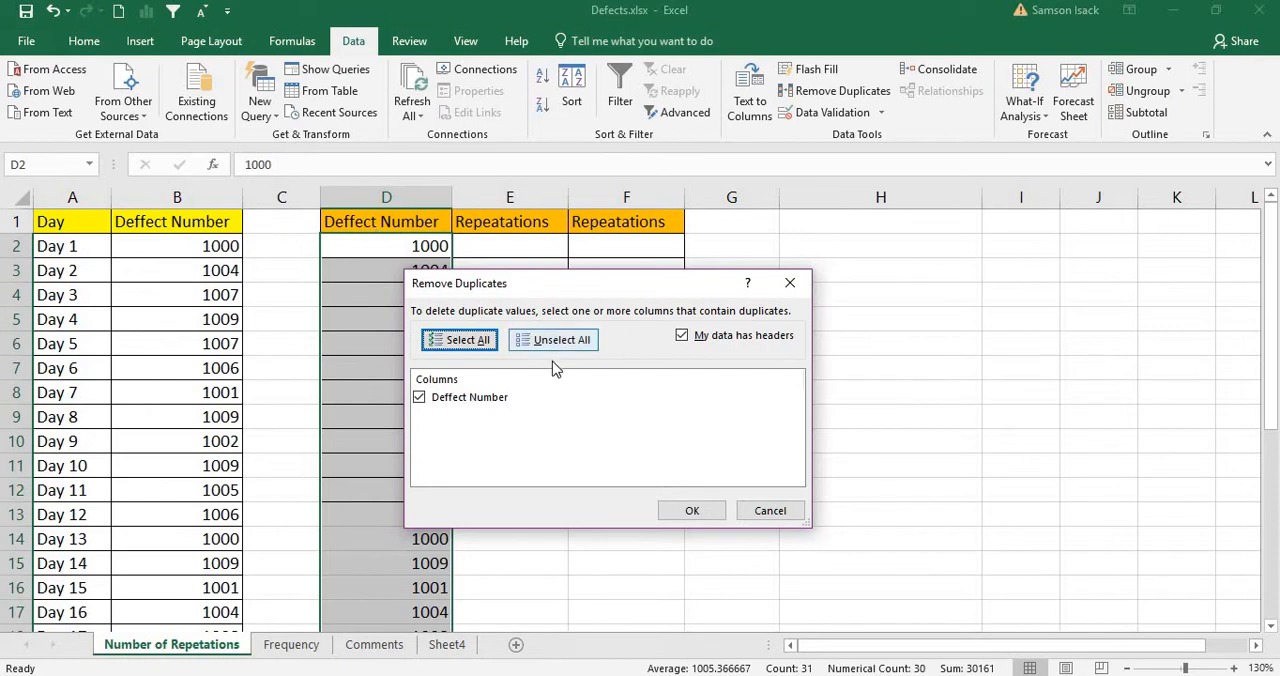
{"action": "left_click", "coordinate": [689, 512]}
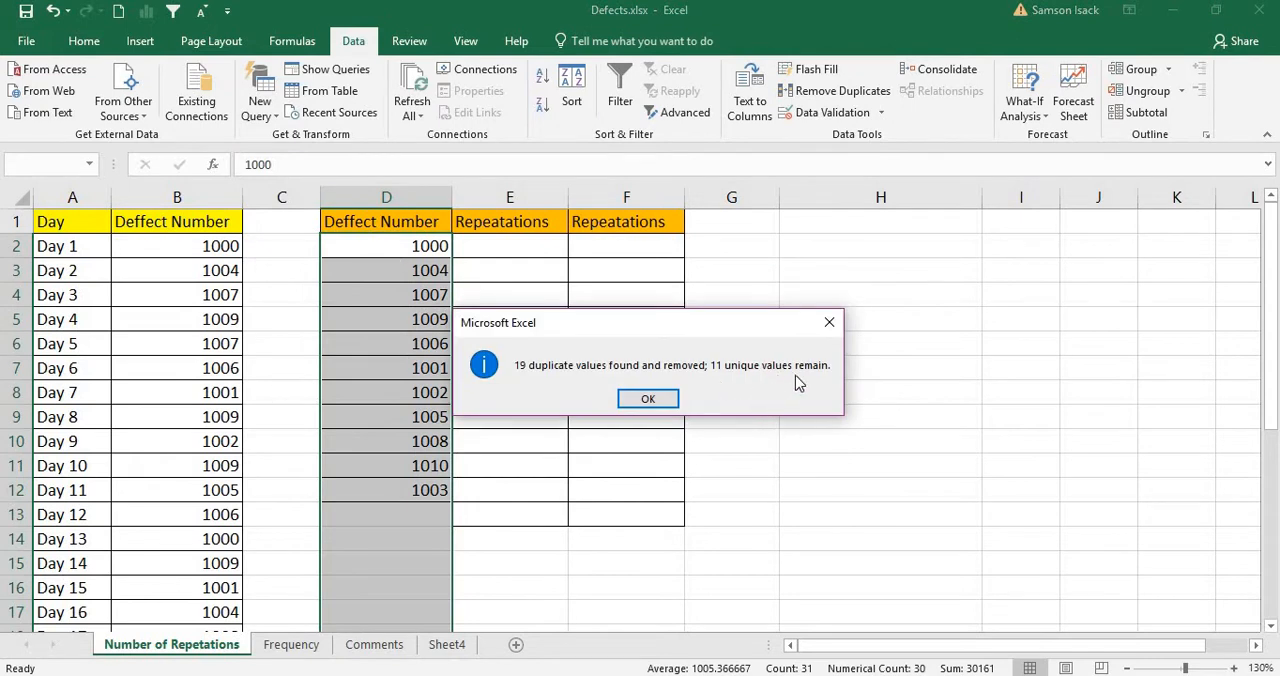
{"action": "left_click", "coordinate": [672, 404]}
Step: Sort the unique defect numbers in column D in ascending order, continuing with the current selection only
{"action": "left_click_drag", "start_coordinate": [423, 246], "coordinate": [446, 502]}
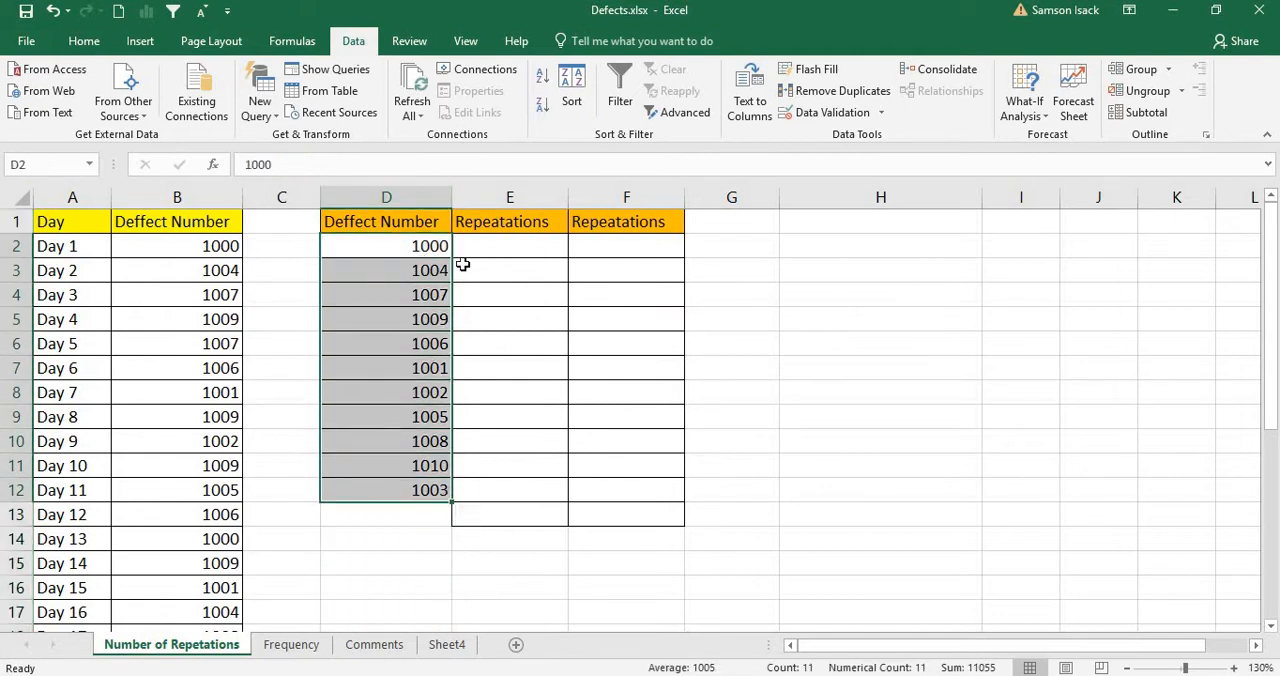
{"action": "left_click", "coordinate": [434, 196]}
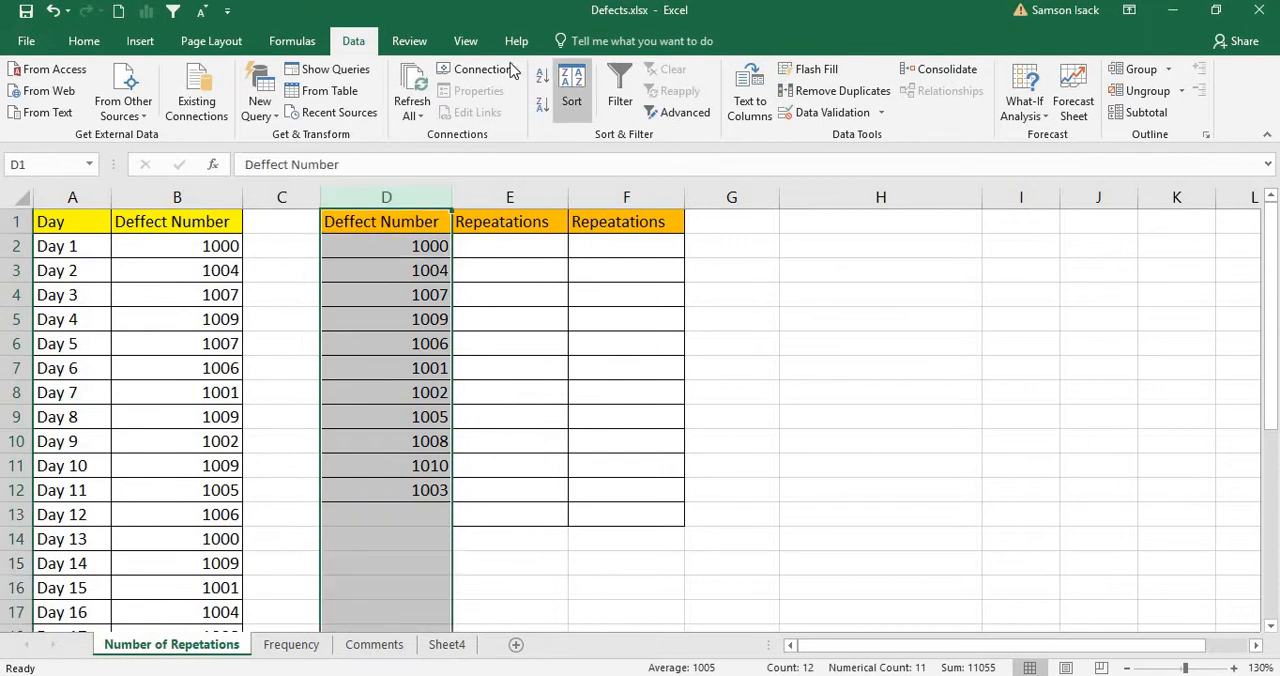
{"action": "left_click", "coordinate": [542, 78]}
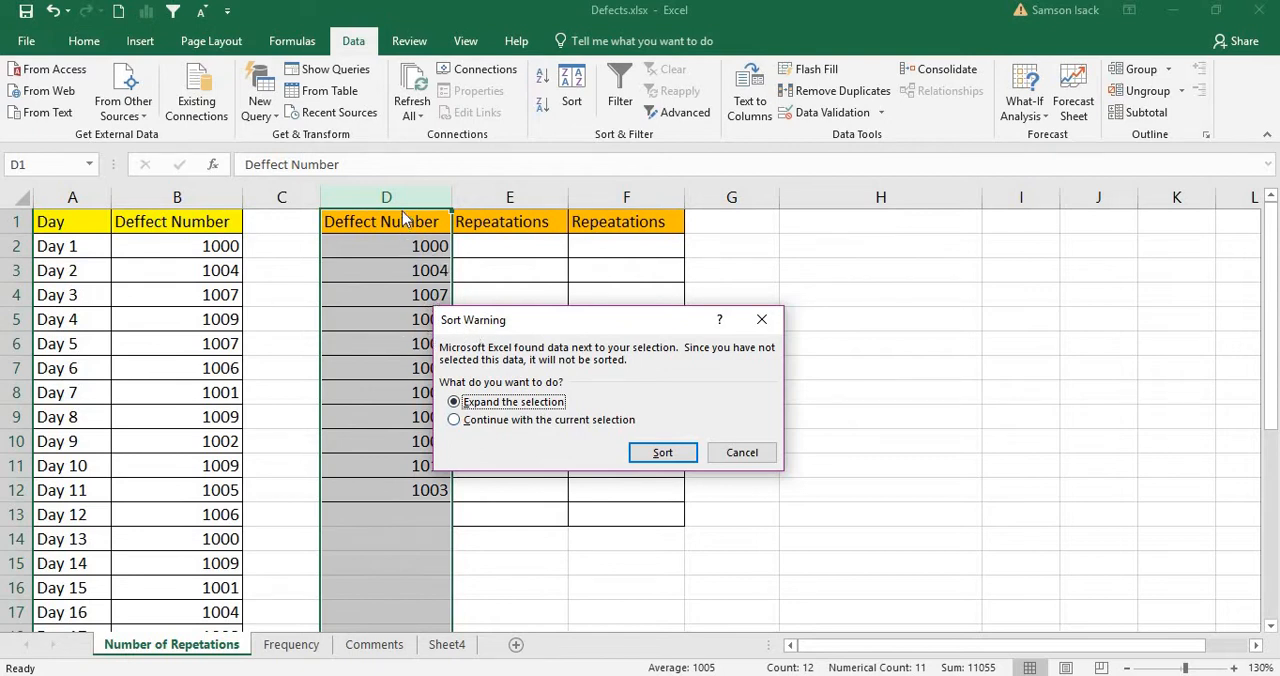
{"action": "left_click", "coordinate": [568, 421]}
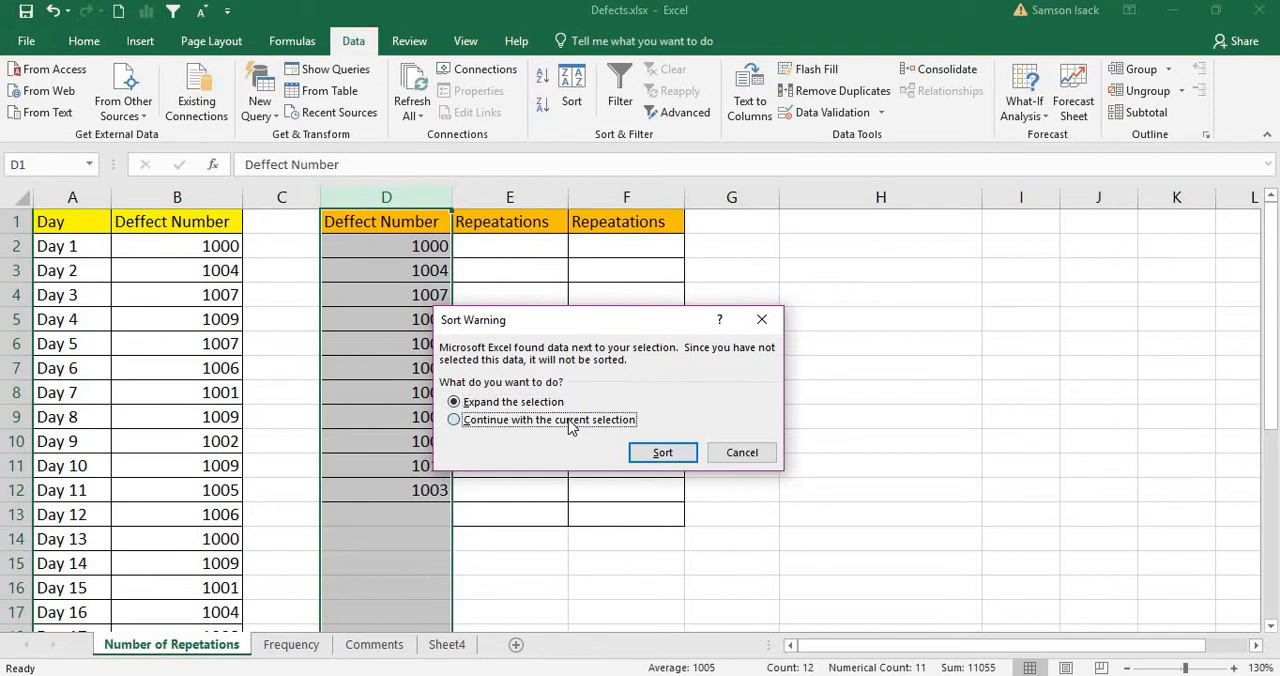
{"action": "left_click", "coordinate": [660, 452]}
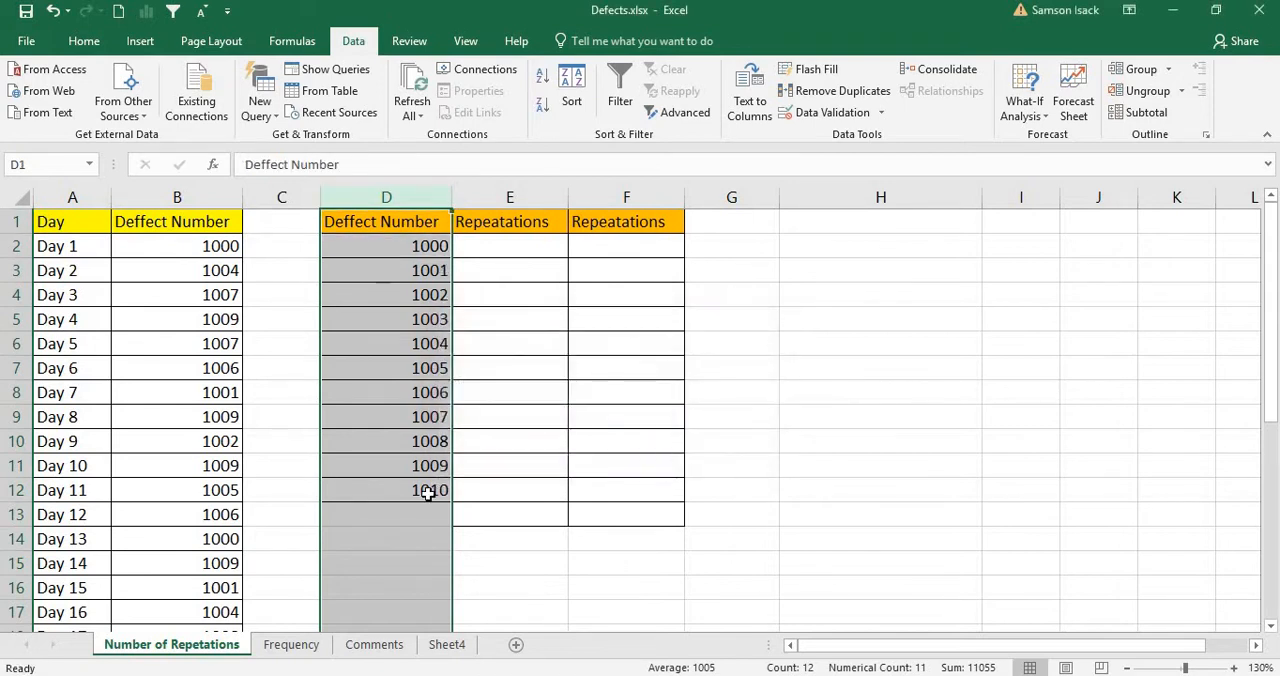
Step: Review the sorted defect numbers in D2:D12 and the blank repetition cell beside the first one
{"action": "left_click", "coordinate": [423, 490]}
{"action": "left_click_drag", "start_coordinate": [435, 250], "coordinate": [443, 491]}
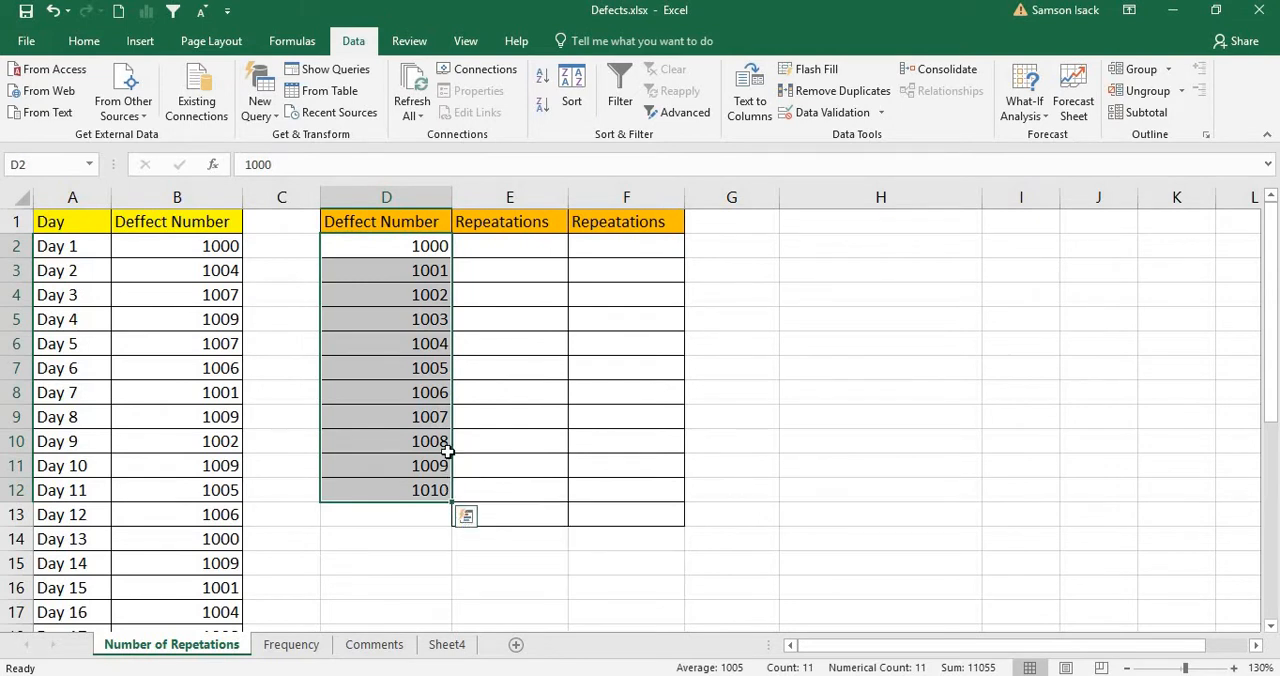
{"action": "left_click", "coordinate": [532, 245]}
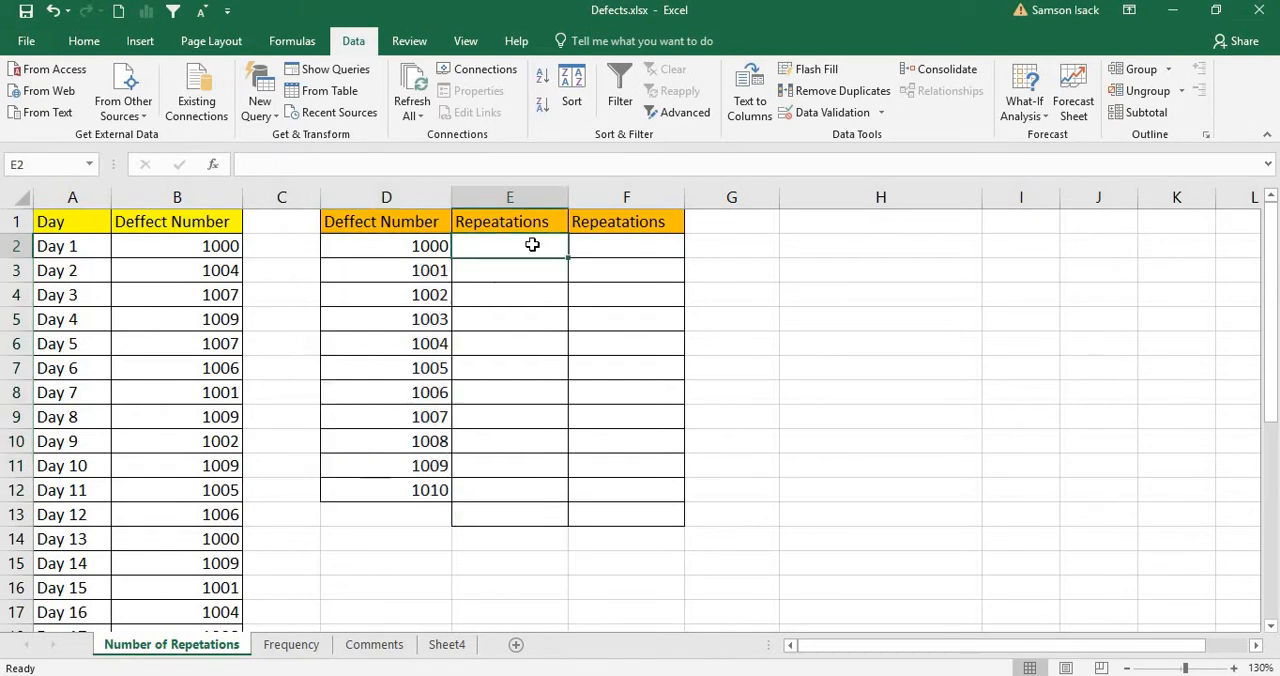
{"action": "left_click", "coordinate": [429, 247]}
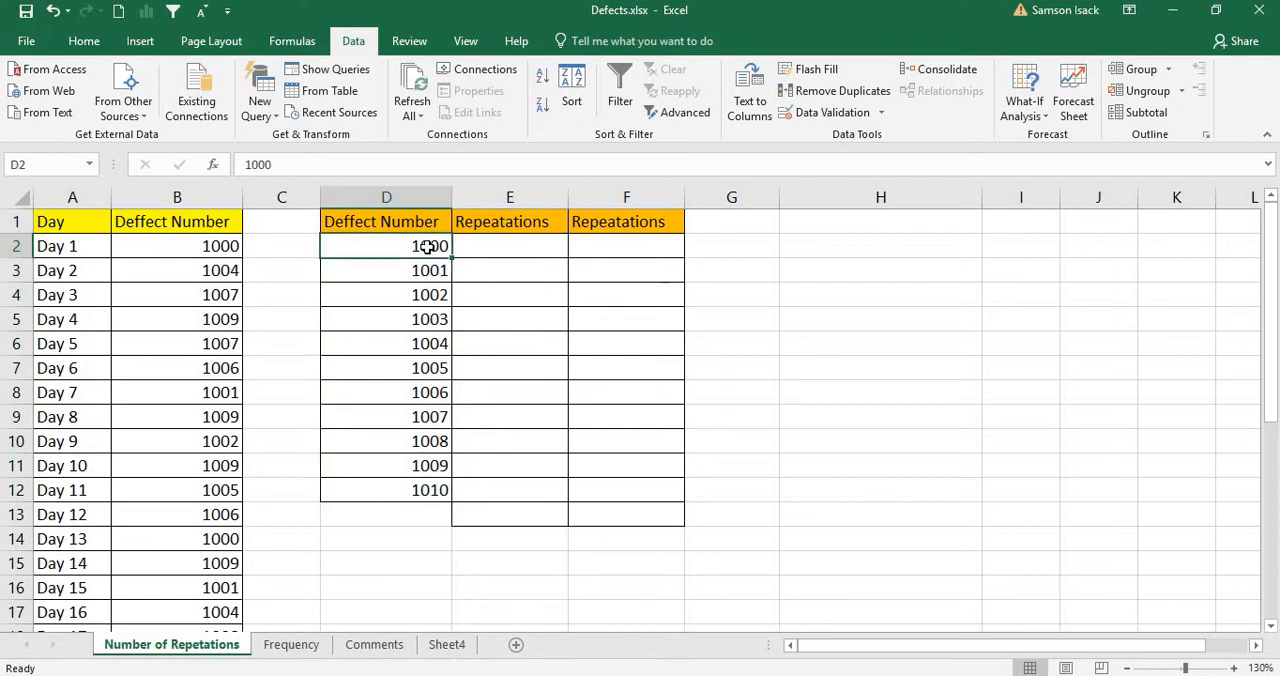
Step: Define the workbook-scope name Defect_List for the original defect numbers in B2:B31
{"action": "left_click", "coordinate": [516, 243]}
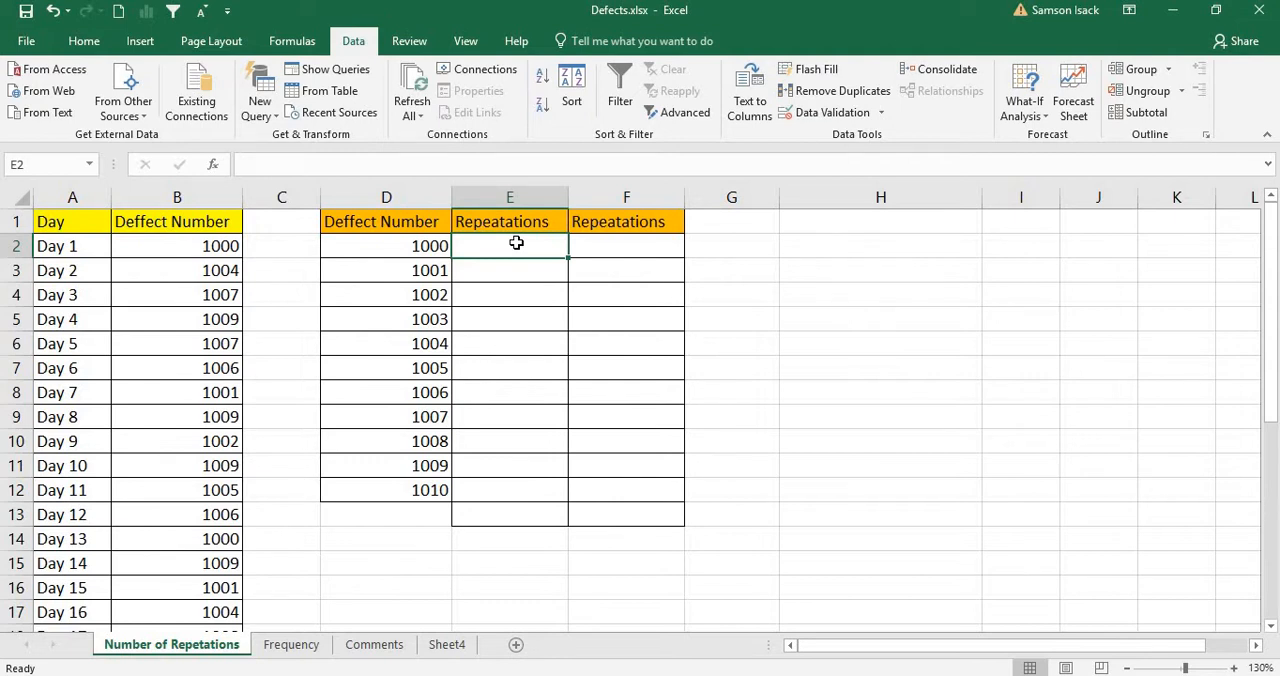
{"action": "left_click", "coordinate": [216, 247]}
{"action": "left_click", "coordinate": [494, 248]}
{"action": "left_click", "coordinate": [198, 247]}
{"action": "left_click_drag", "start_coordinate": [202, 292], "coordinate": [200, 562]}
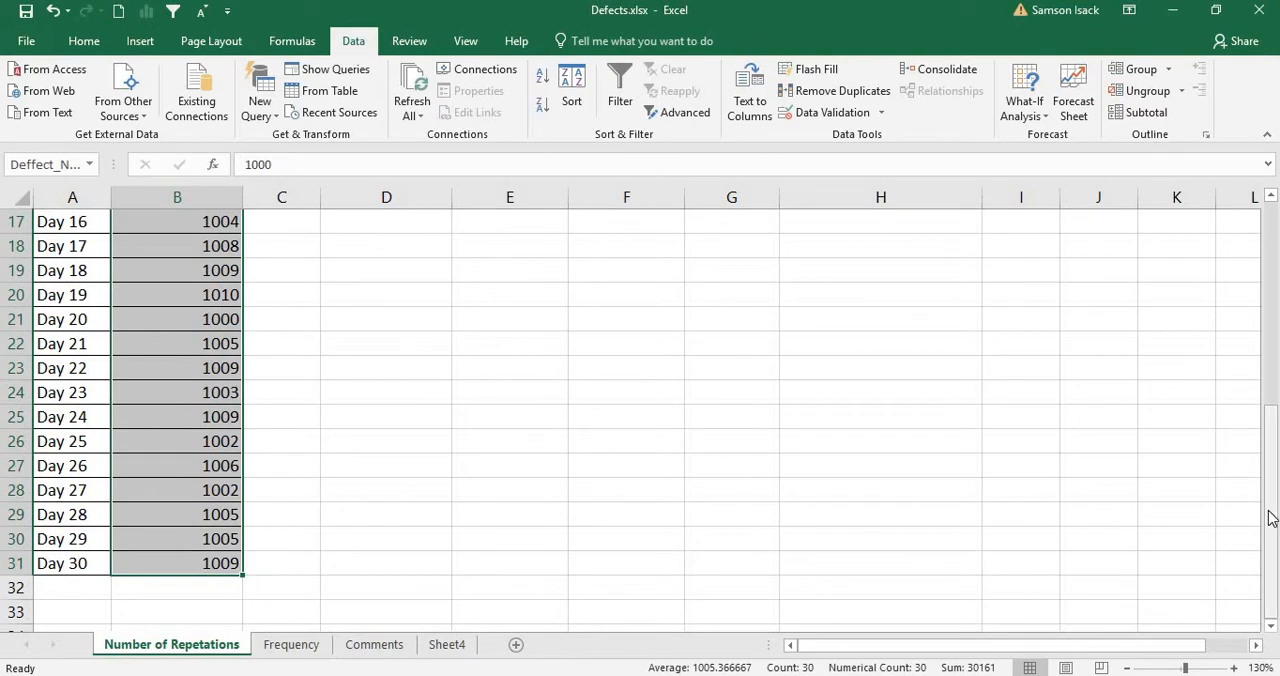
{"action": "left_click_drag", "start_coordinate": [1271, 471], "coordinate": [1271, 262]}
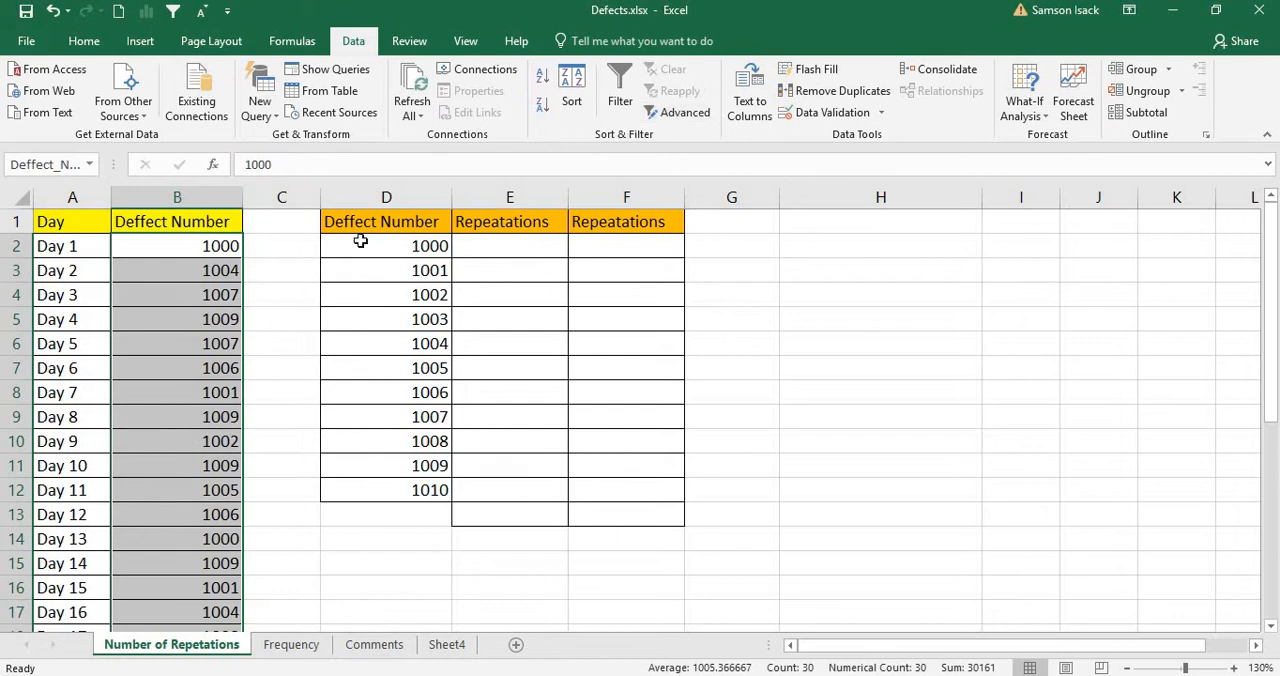
{"action": "right_click", "coordinate": [191, 281]}
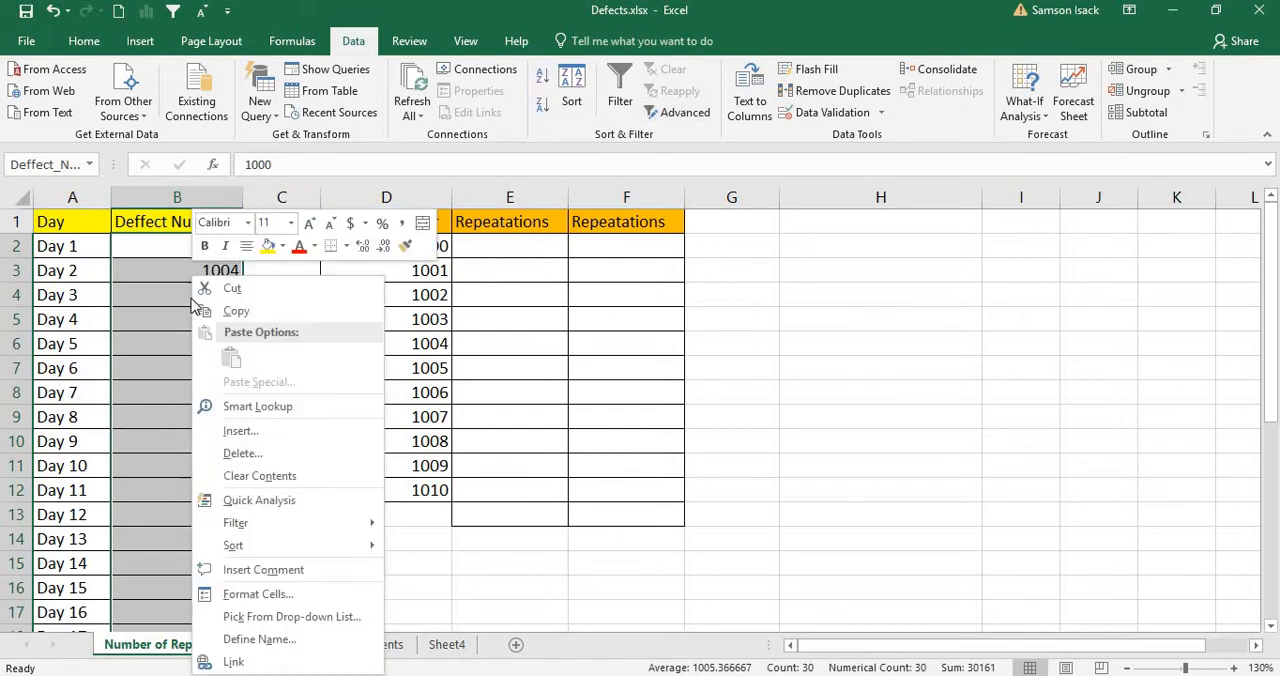
{"action": "left_click", "coordinate": [260, 639]}
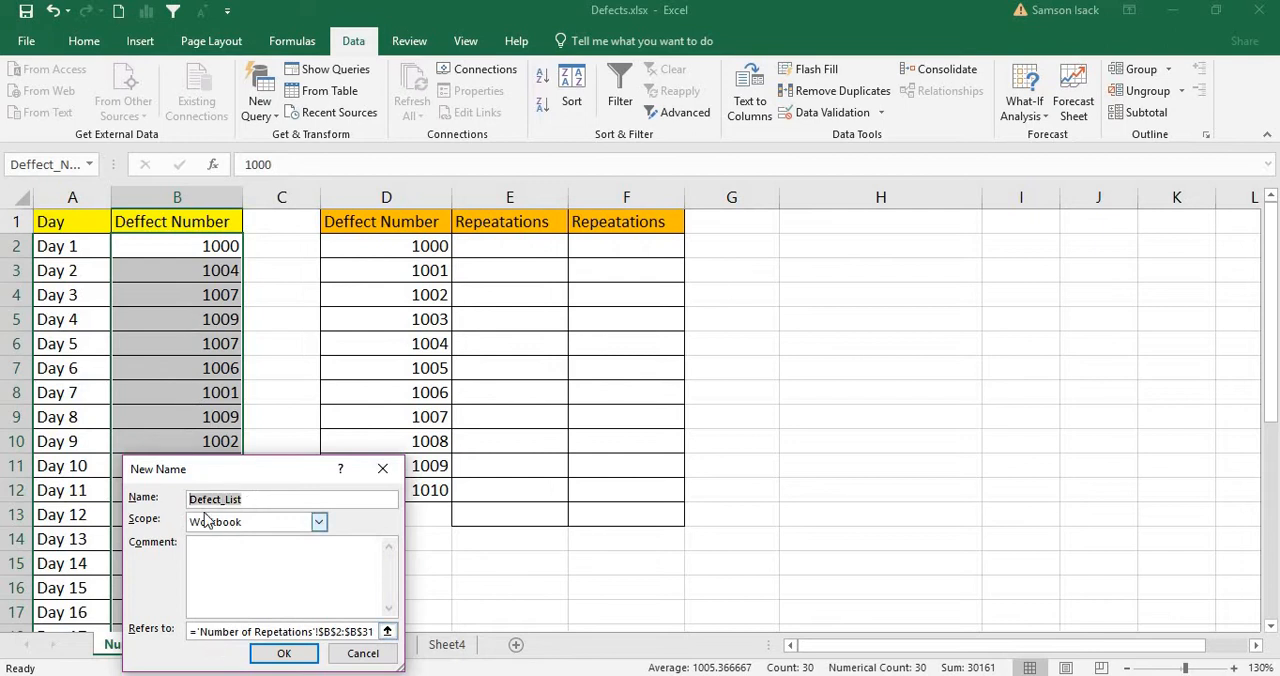
{"action": "left_click", "coordinate": [290, 656]}
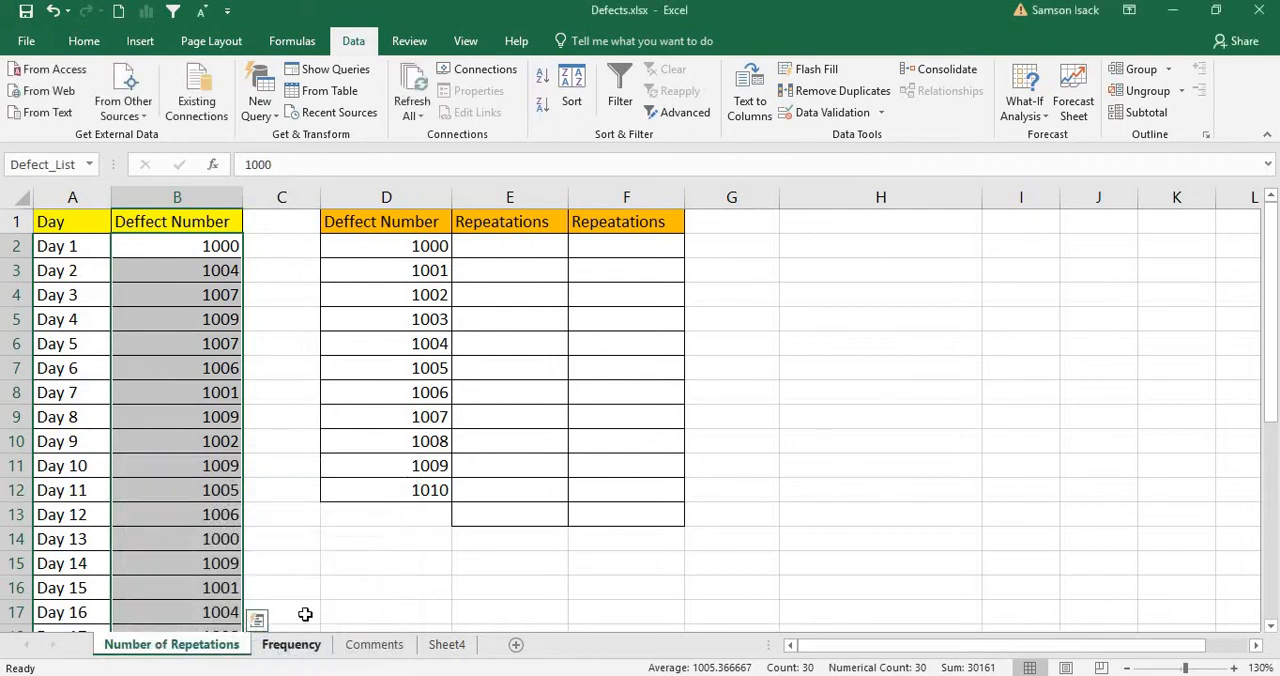
Step: Begin a COUNTIF formula in E2, the repetition cell beside the first unique defect number
{"action": "left_click", "coordinate": [519, 246]}
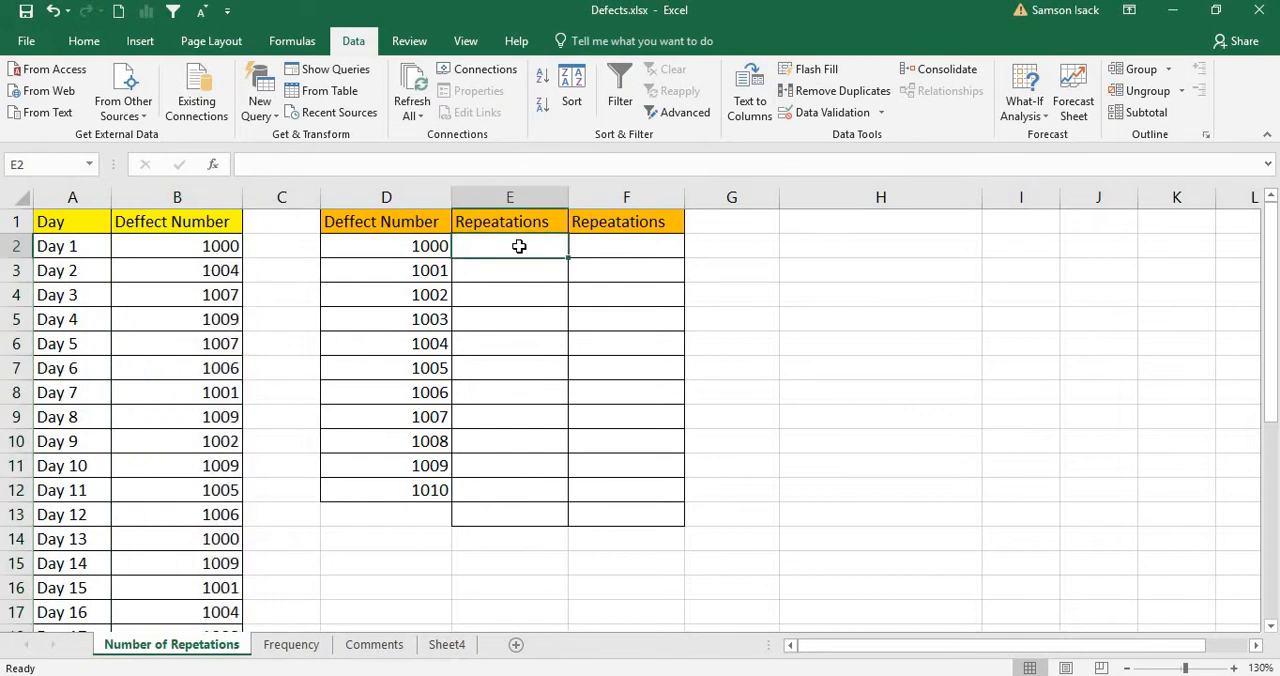
{"action": "type", "text": "="}
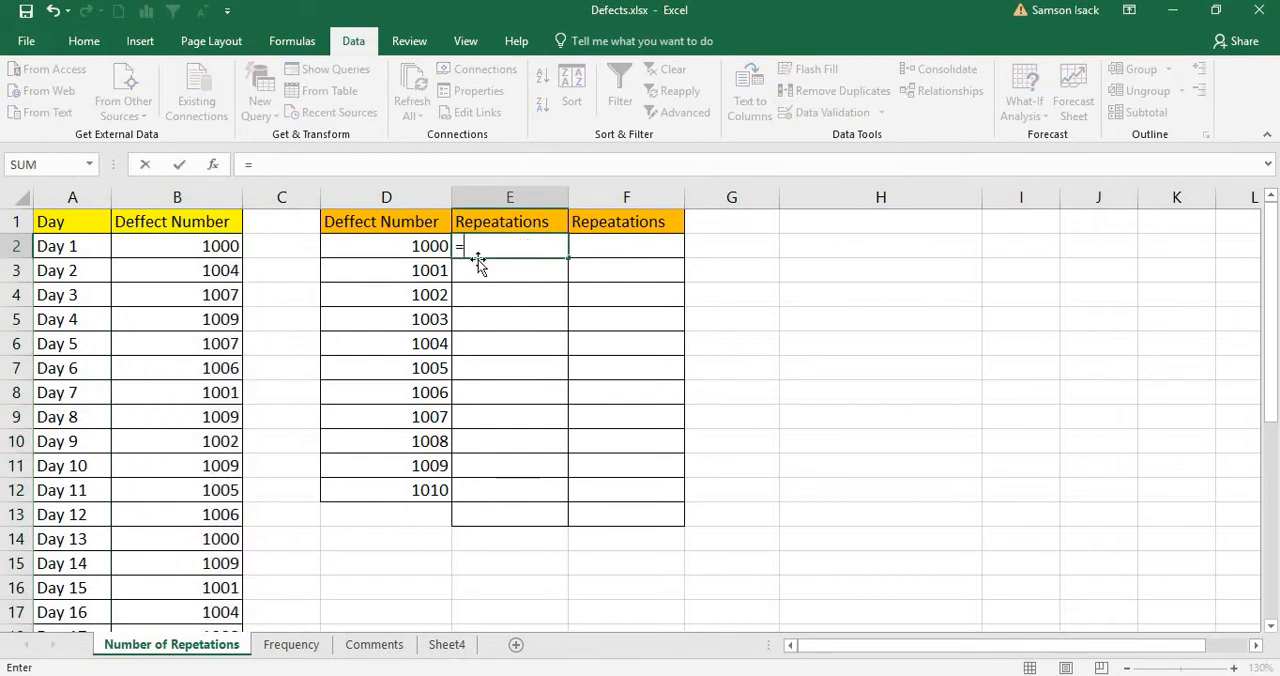
{"action": "left_click", "coordinate": [432, 246]}
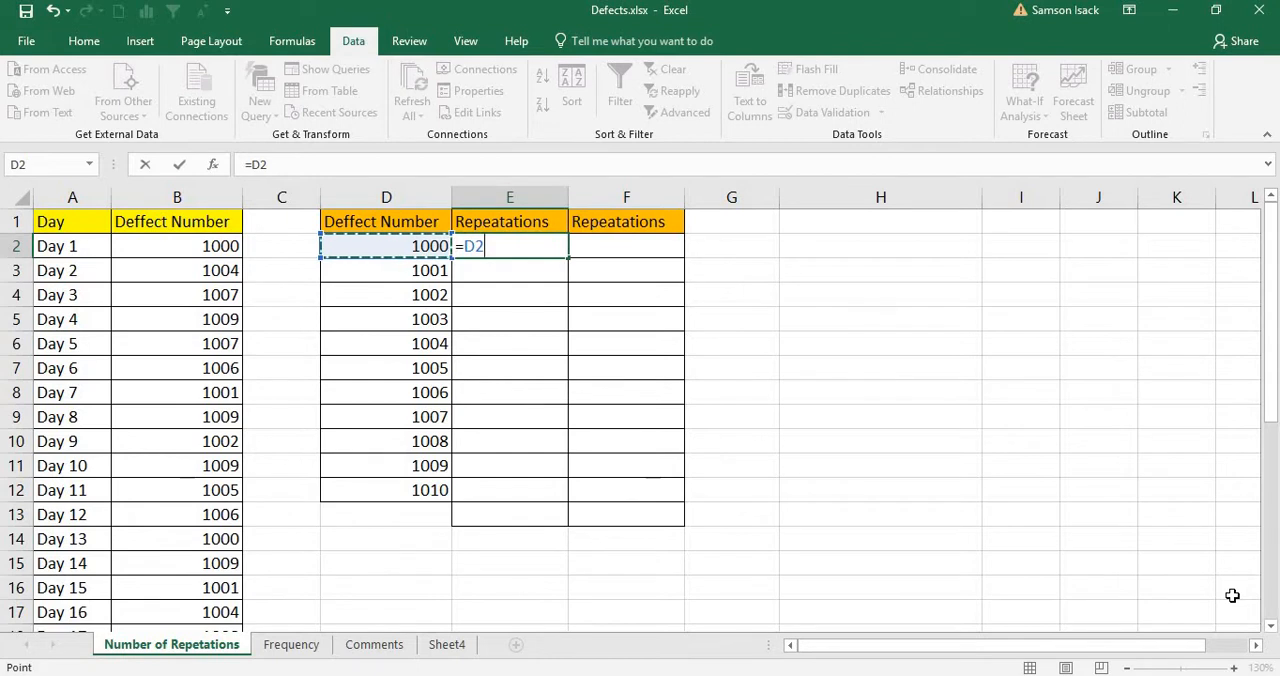
{"action": "key", "text": "BackSpace"}
{"action": "key", "text": "BackSpace"}
{"action": "type", "text": "CountIf"}
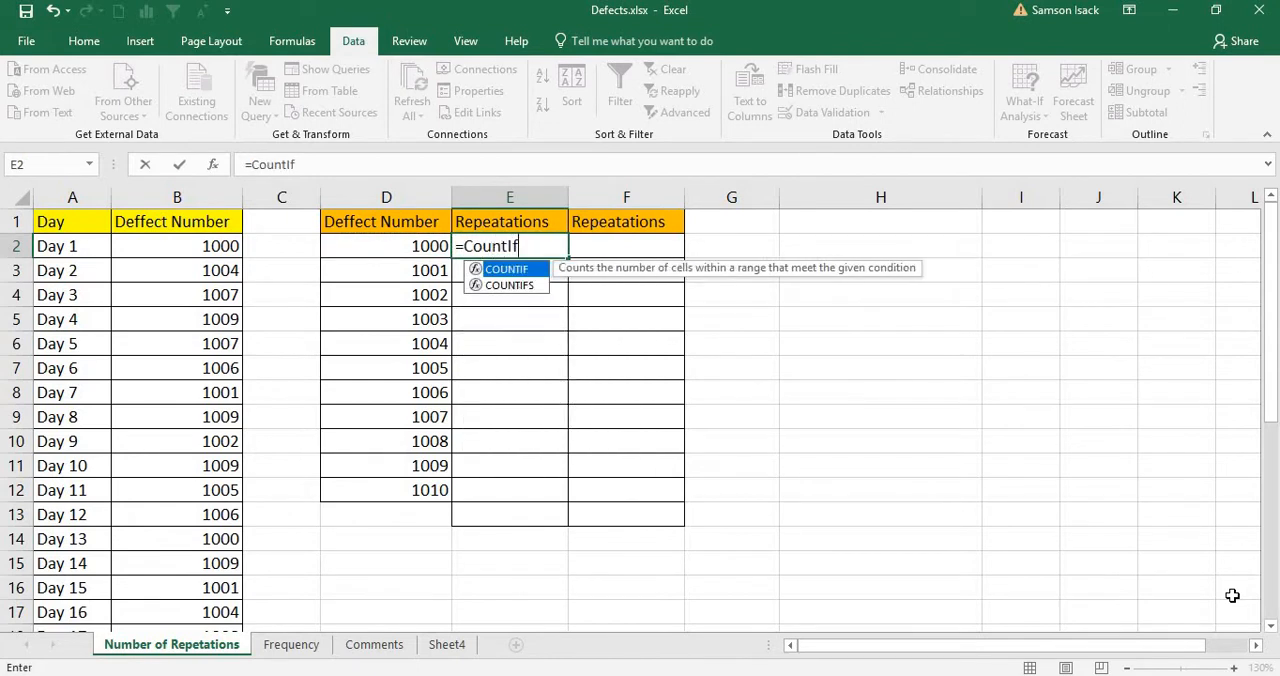
{"action": "type", "text": "("}
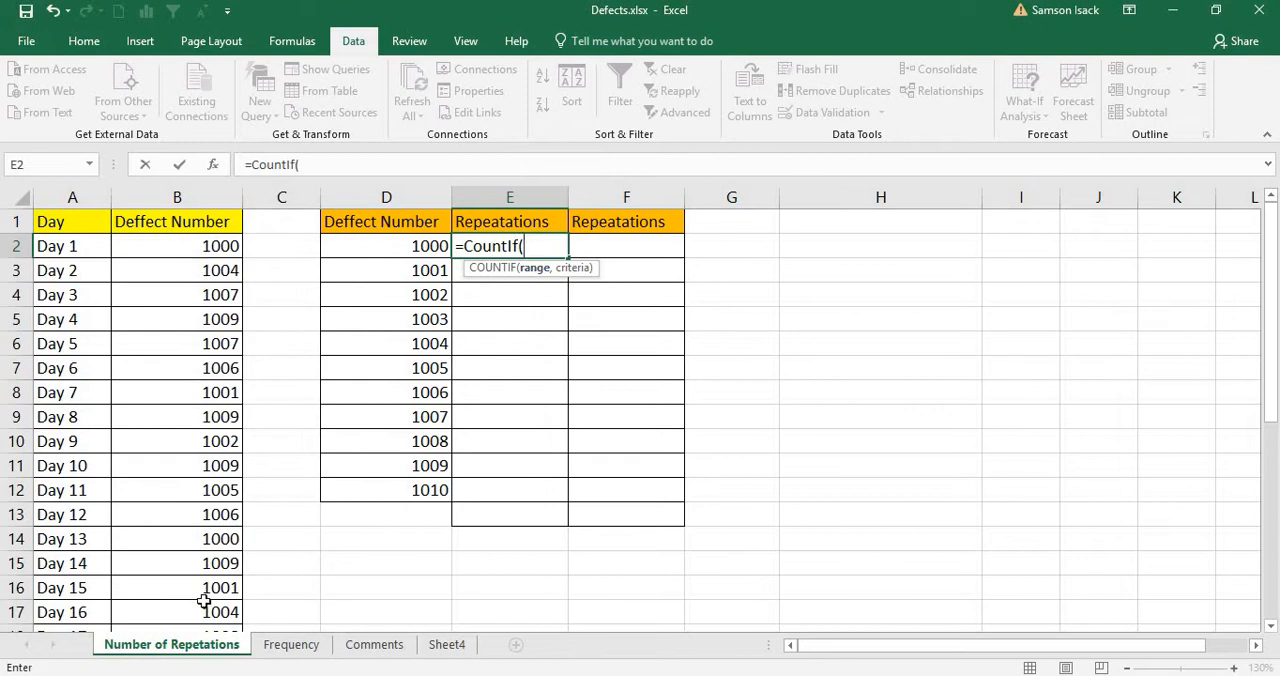
{"action": "left_click_drag", "start_coordinate": [200, 250], "coordinate": [198, 416]}
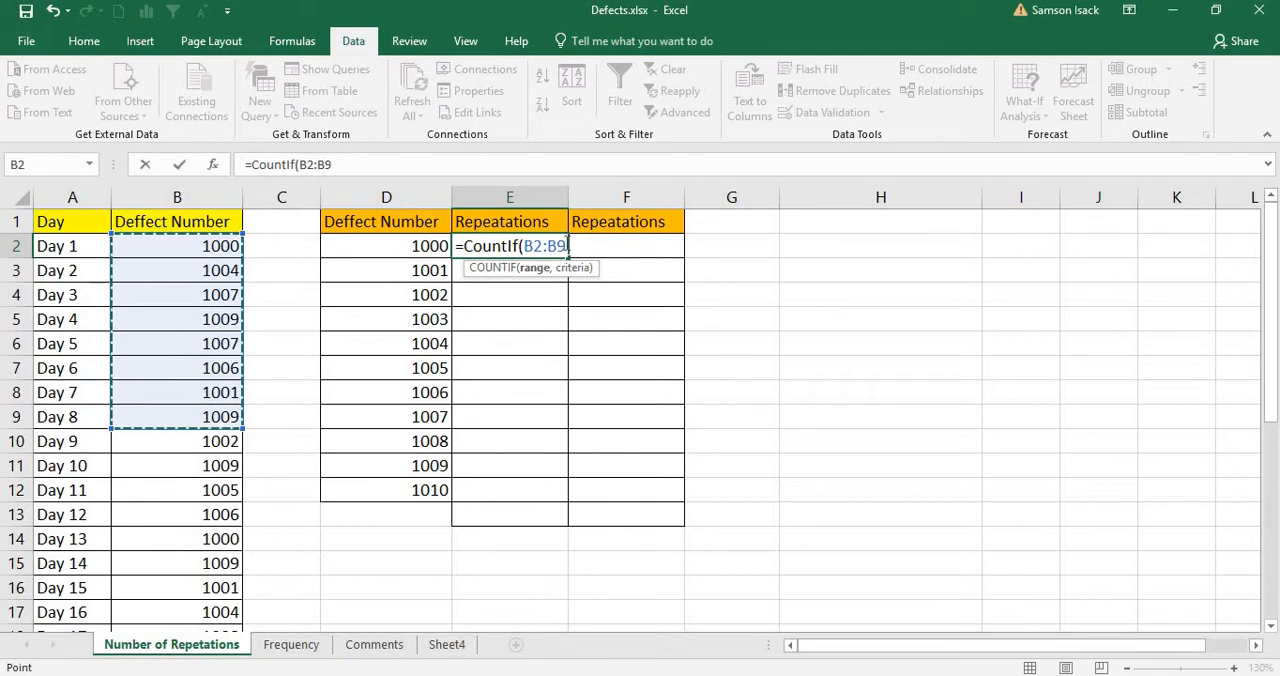
{"action": "key", "text": "BackSpace"}
{"action": "key", "text": "BackSpace"}
{"action": "key", "text": "BackSpace"}
{"action": "key", "text": "BackSpace"}
{"action": "key", "text": "BackSpace"}
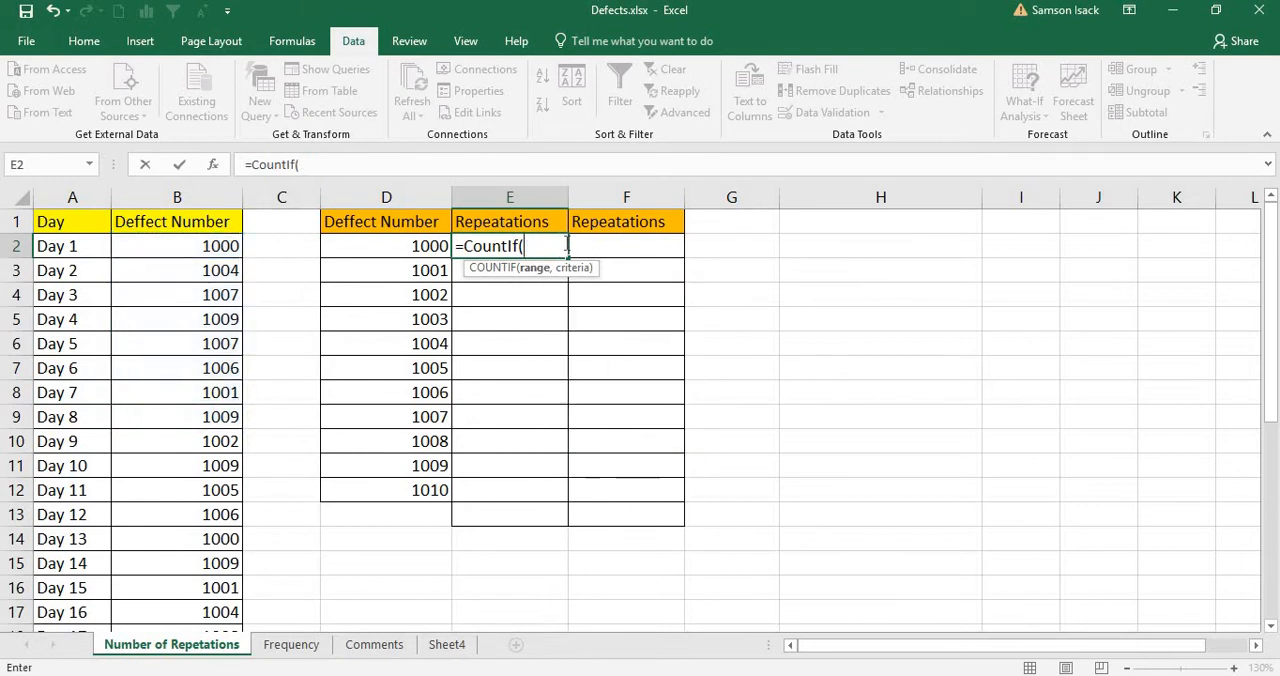
Step: Use the named range Defect_List as the range of the COUNTIF formula in E2
{"action": "type", "text": "D"}
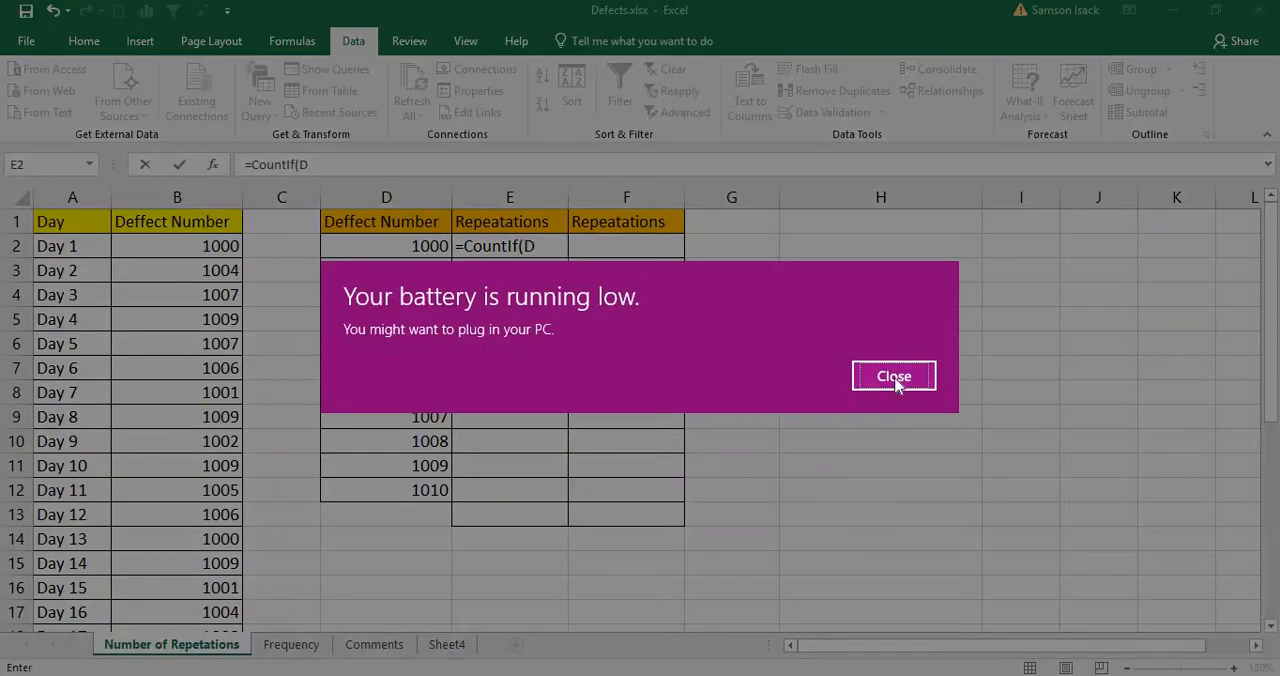
{"action": "left_click", "coordinate": [894, 378]}
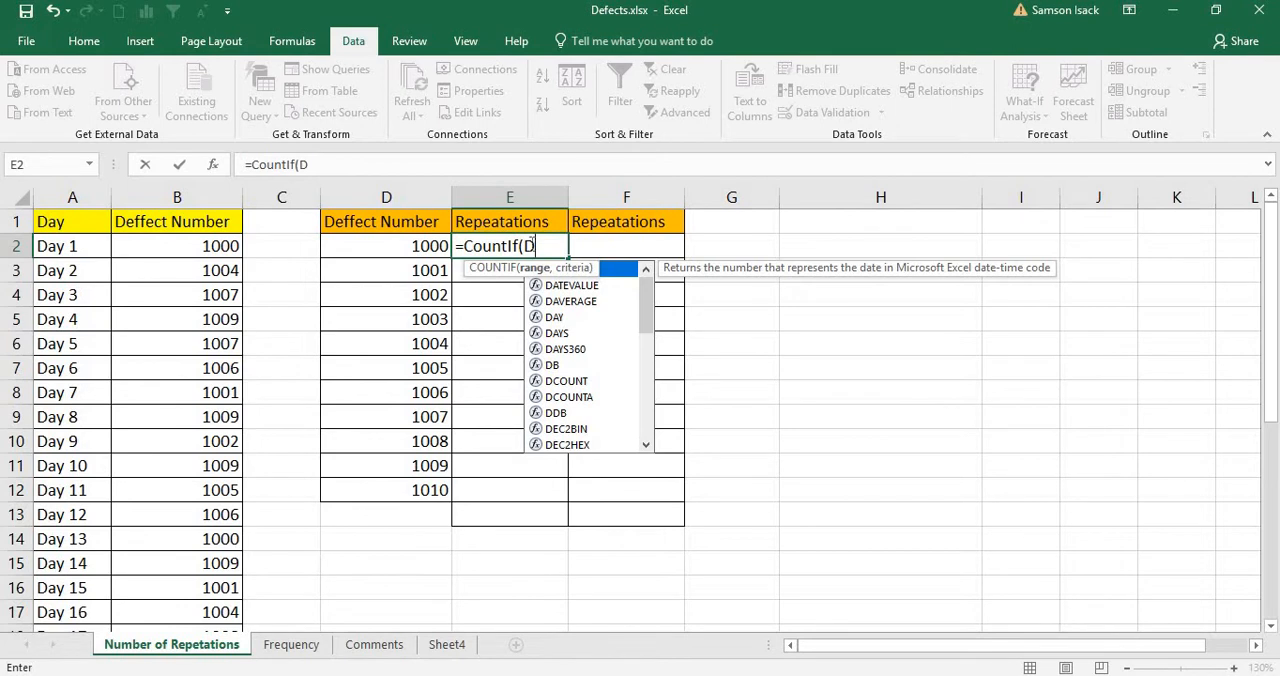
{"action": "type", "text": "ef"}
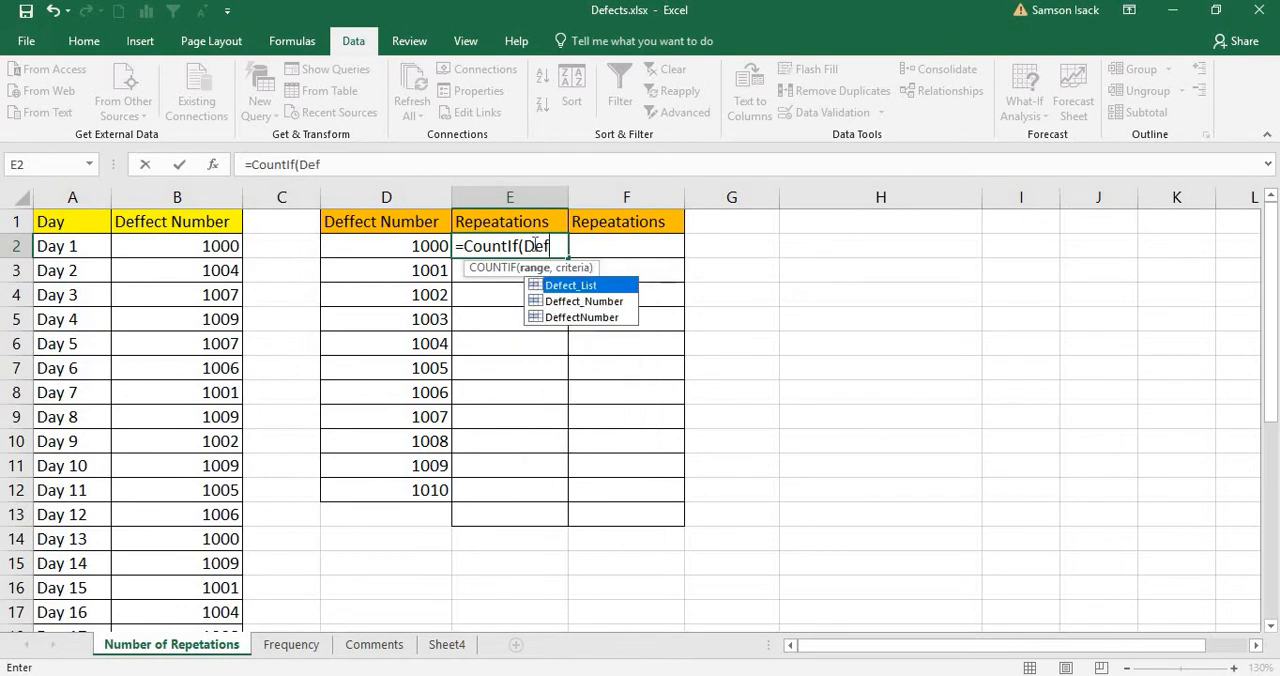
{"action": "double_click", "coordinate": [590, 286]}
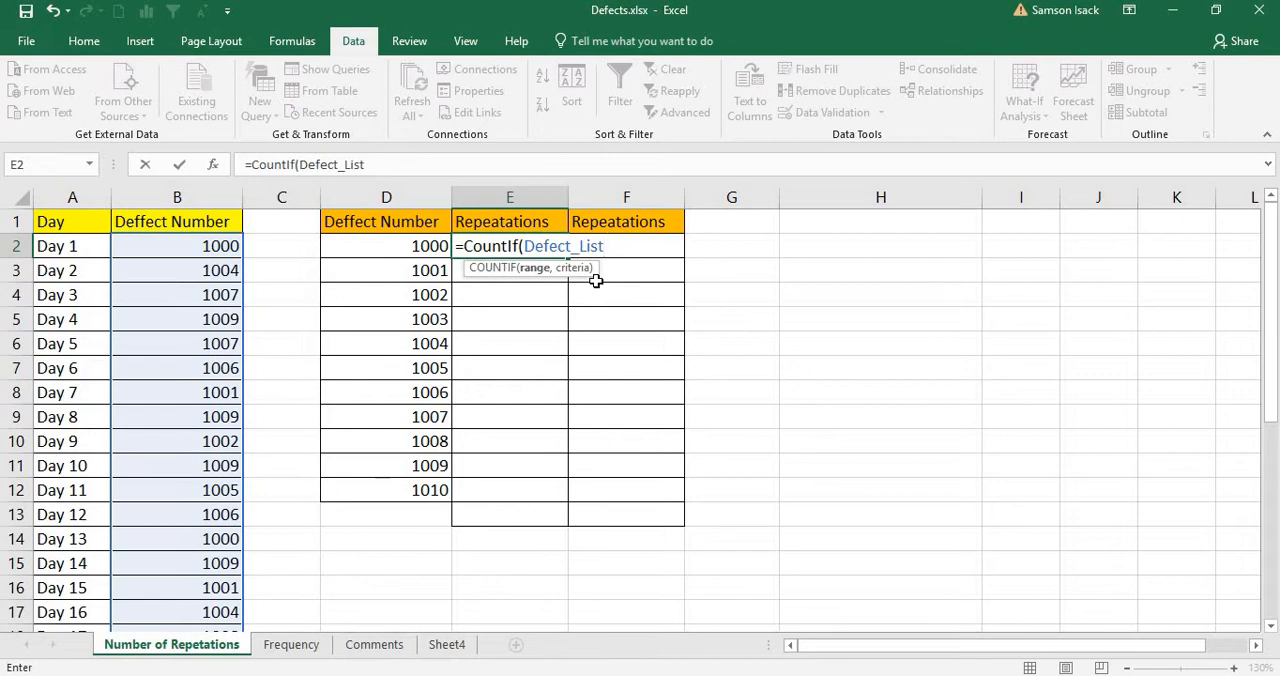
{"action": "type", "text": ","}
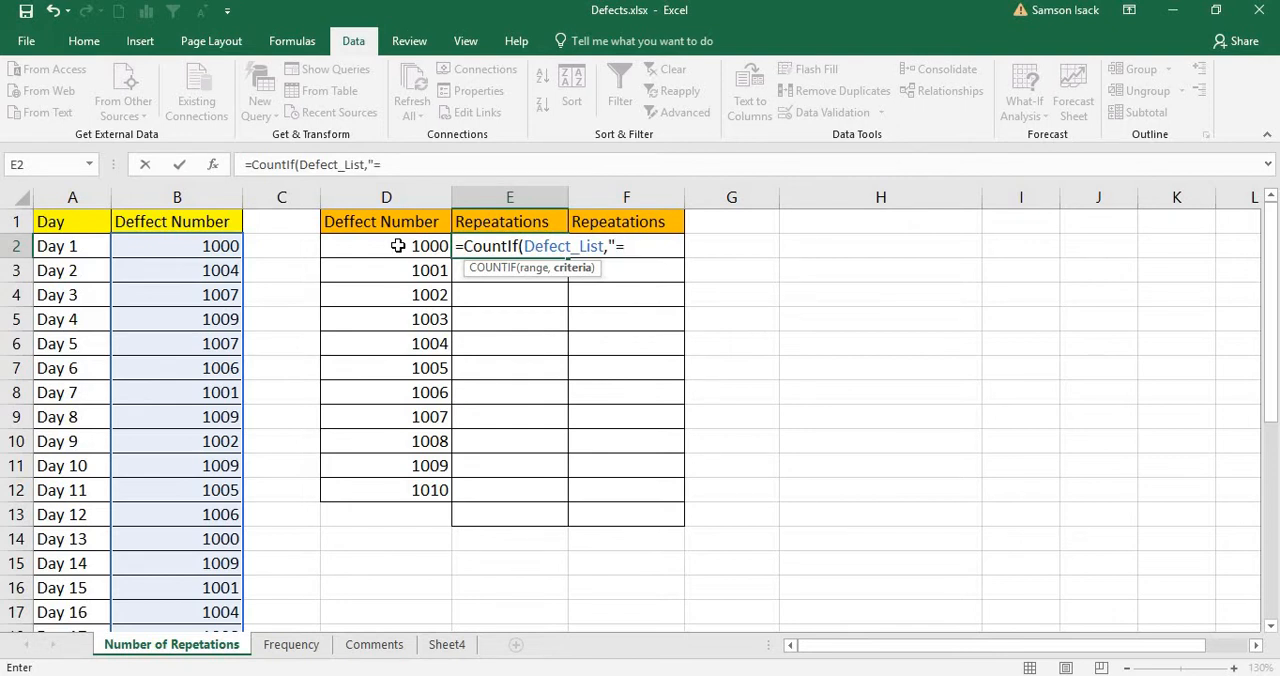
{"action": "type", "text": "\"="}
{"action": "left_click", "coordinate": [418, 247]}
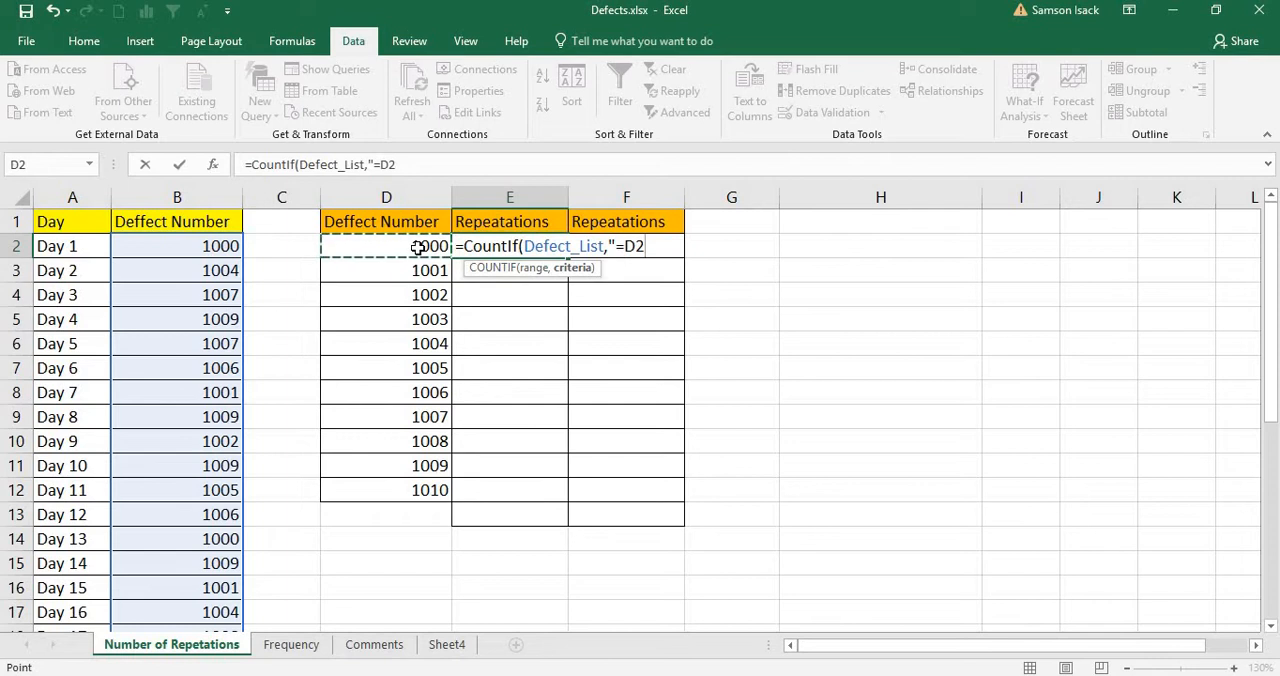
{"action": "type", "text": ")"}
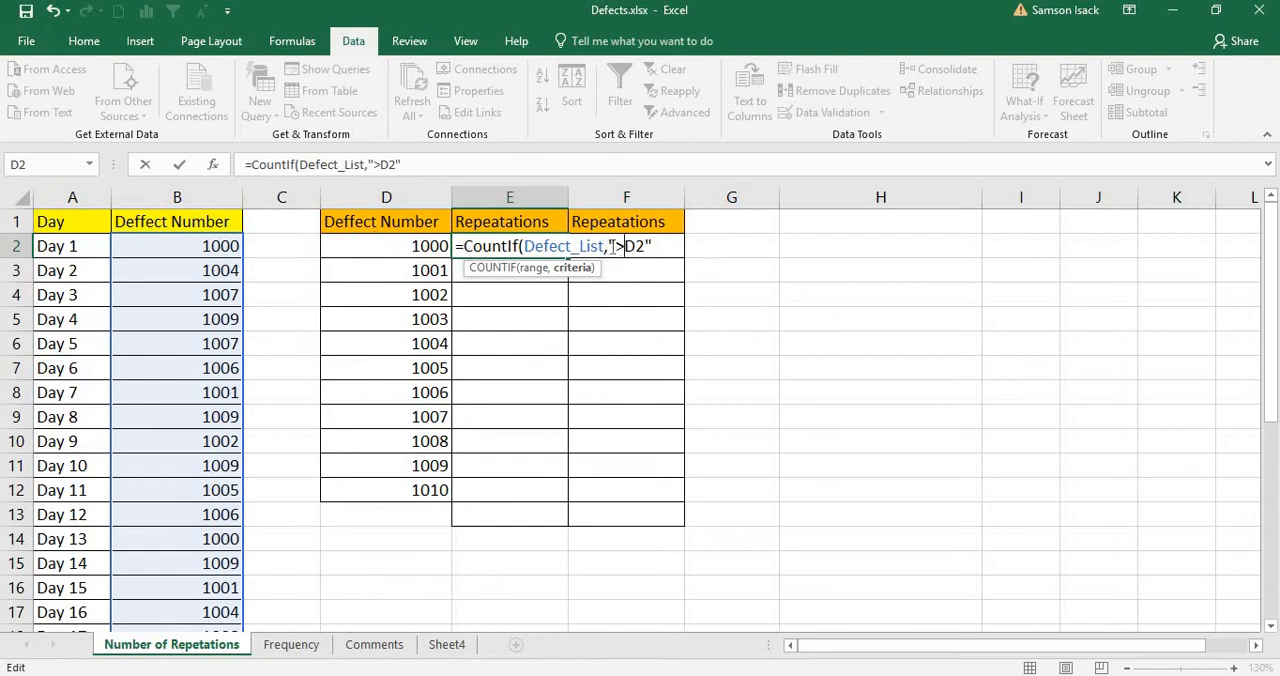
{"action": "left_click_drag", "start_coordinate": [638, 245], "coordinate": [747, 301]}
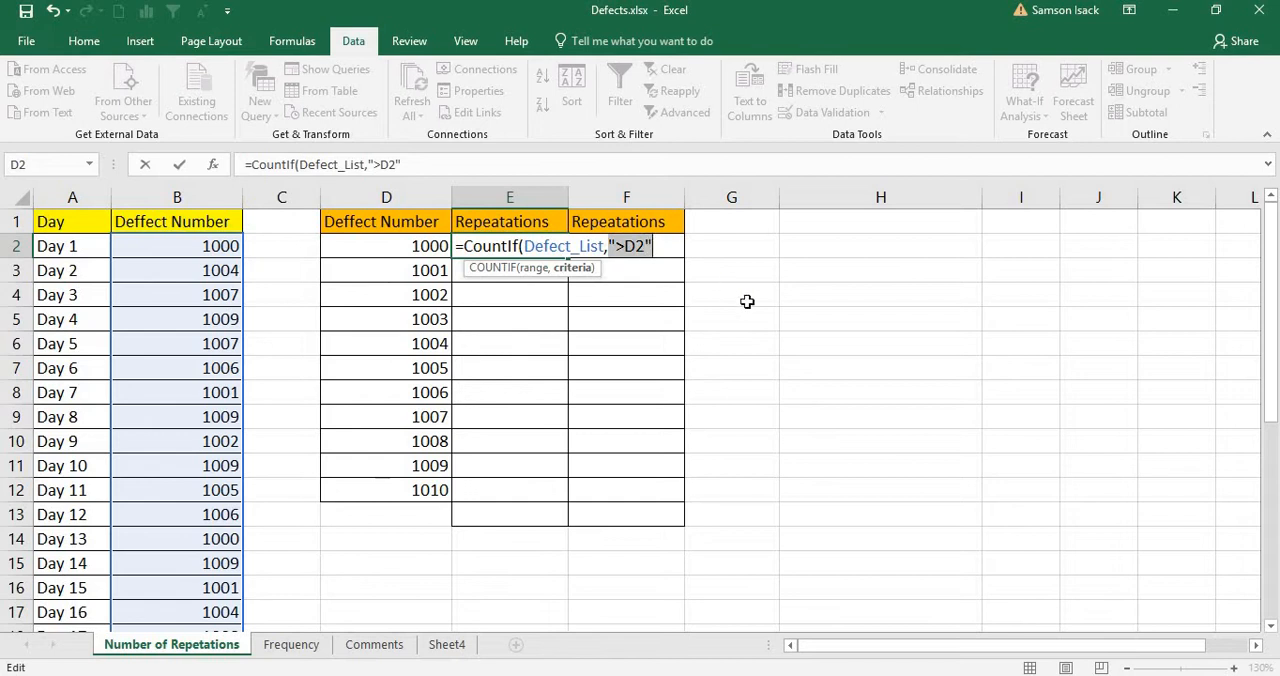
{"action": "type", "text": "D"}
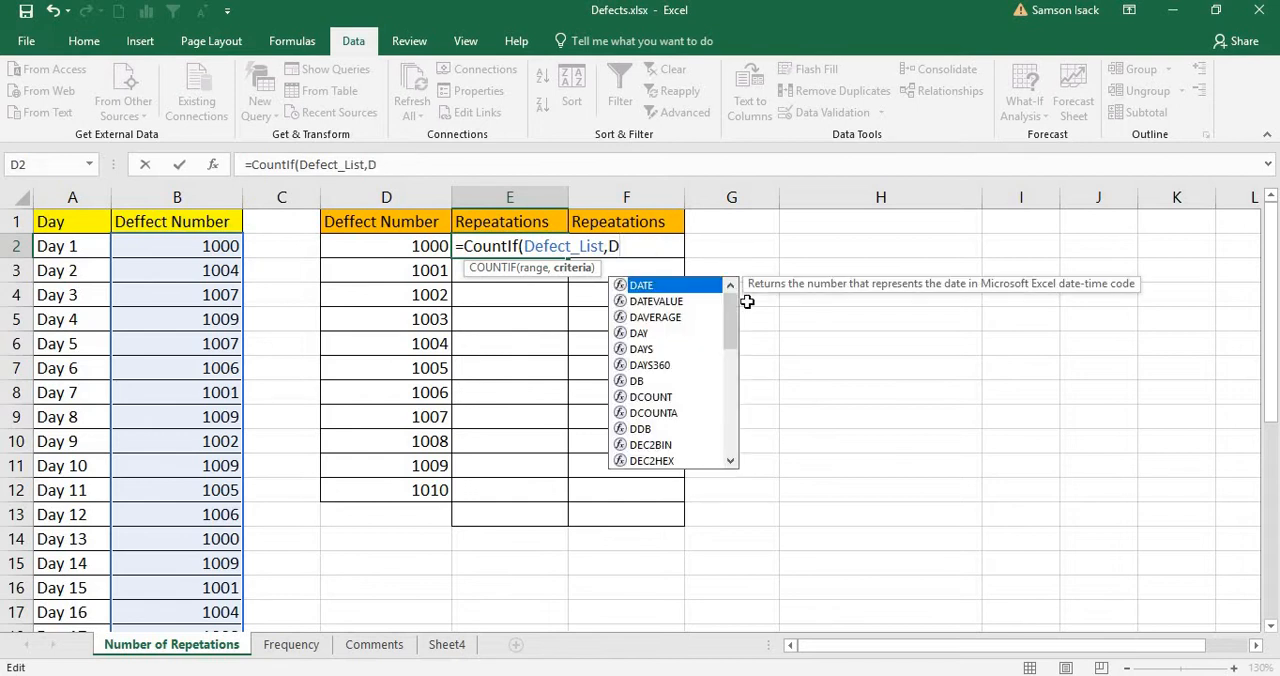
{"action": "key", "text": "BackSpace"}
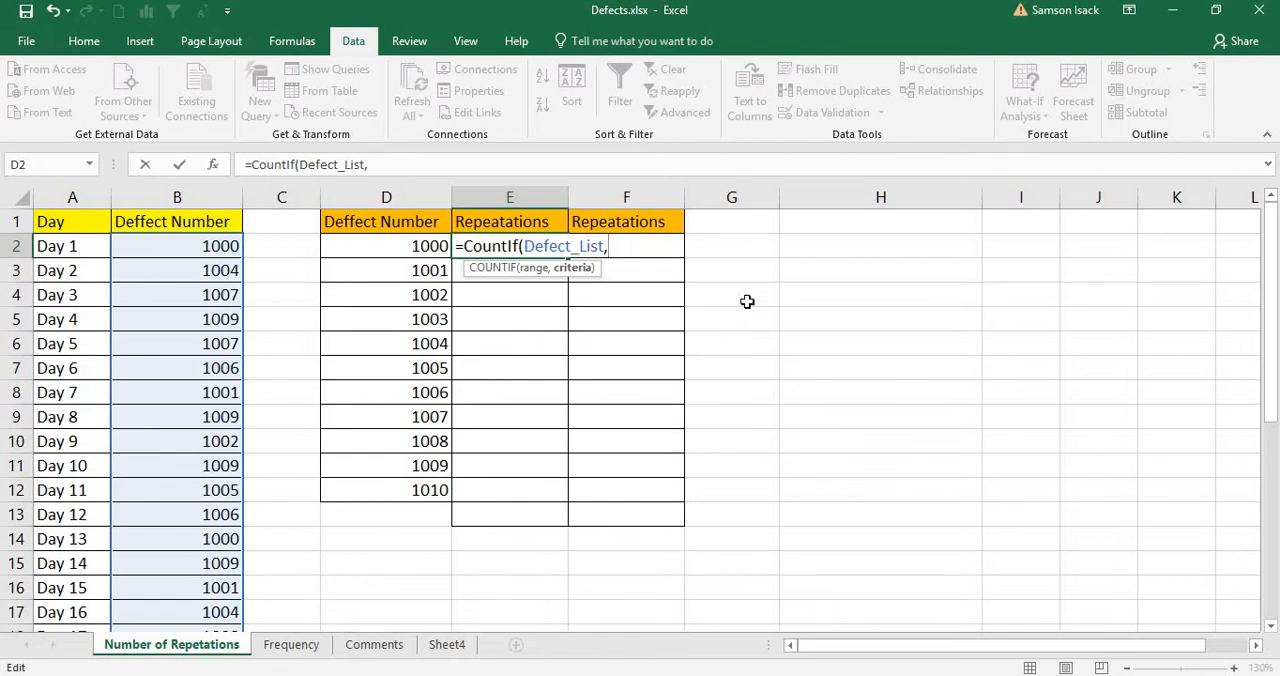
Step: Set D2 as the criteria and complete the E2 formula as =COUNTIF(Defect_List,D2)
{"action": "left_click", "coordinate": [413, 244]}
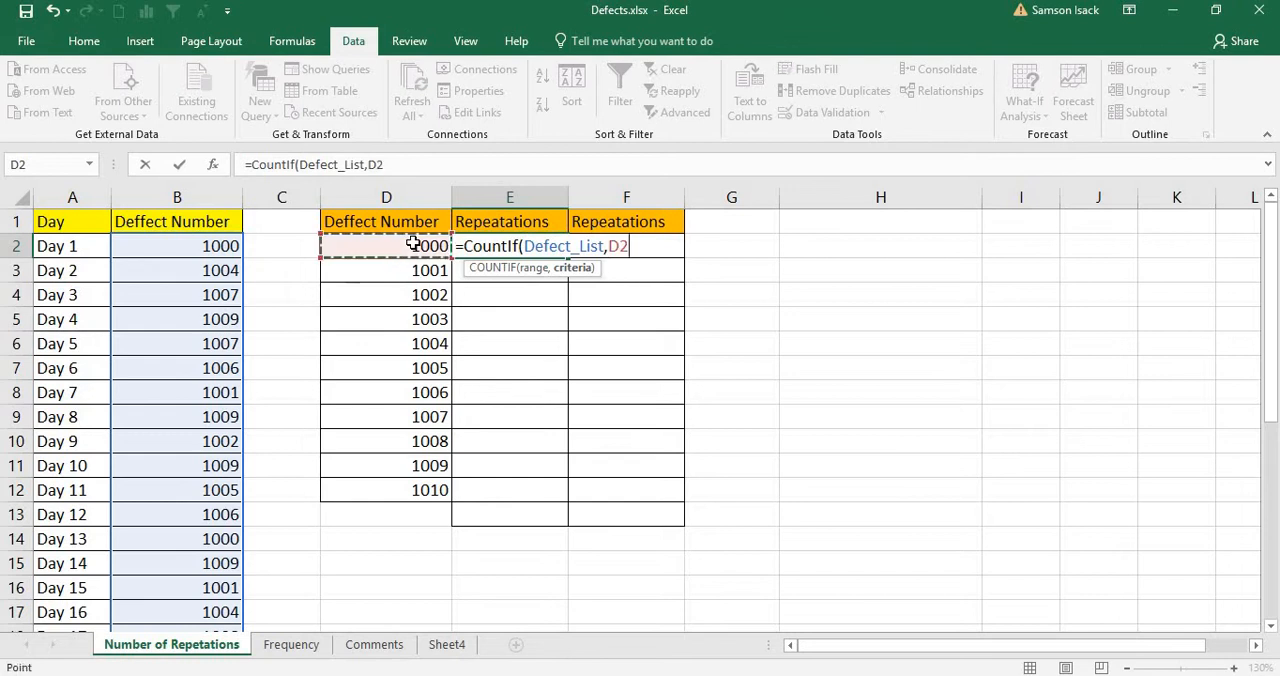
{"action": "type", "text": ")"}
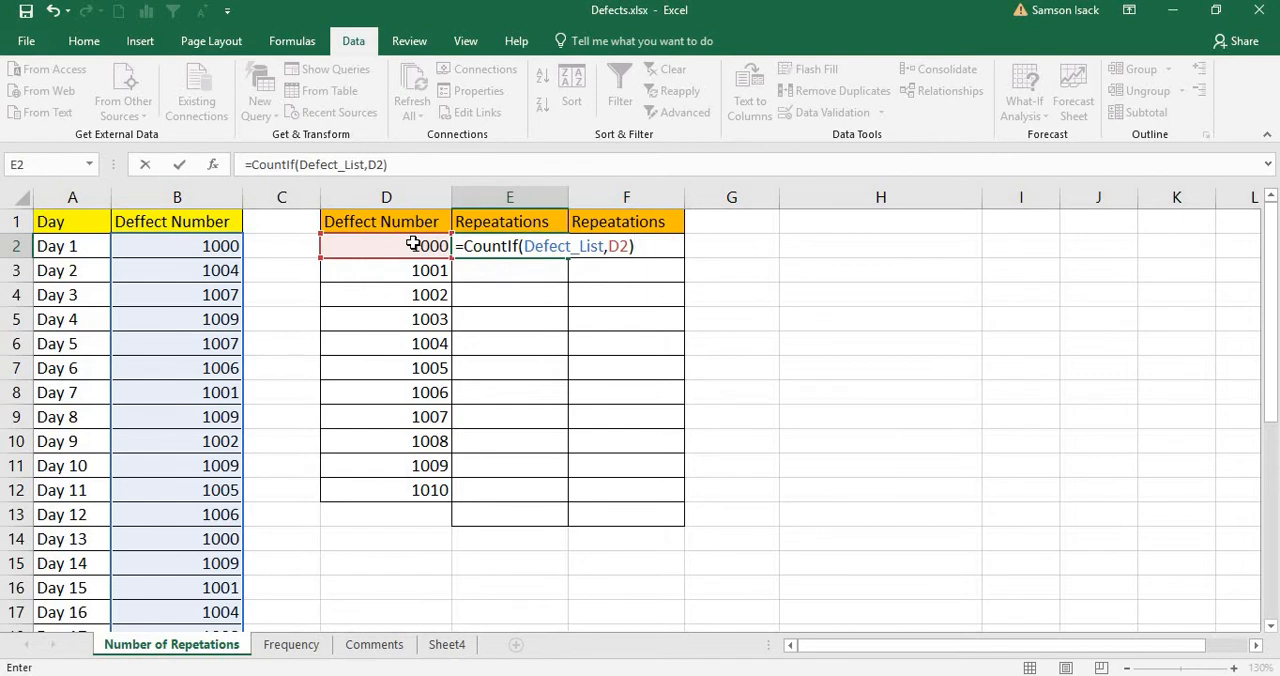
{"action": "key", "text": "Return"}
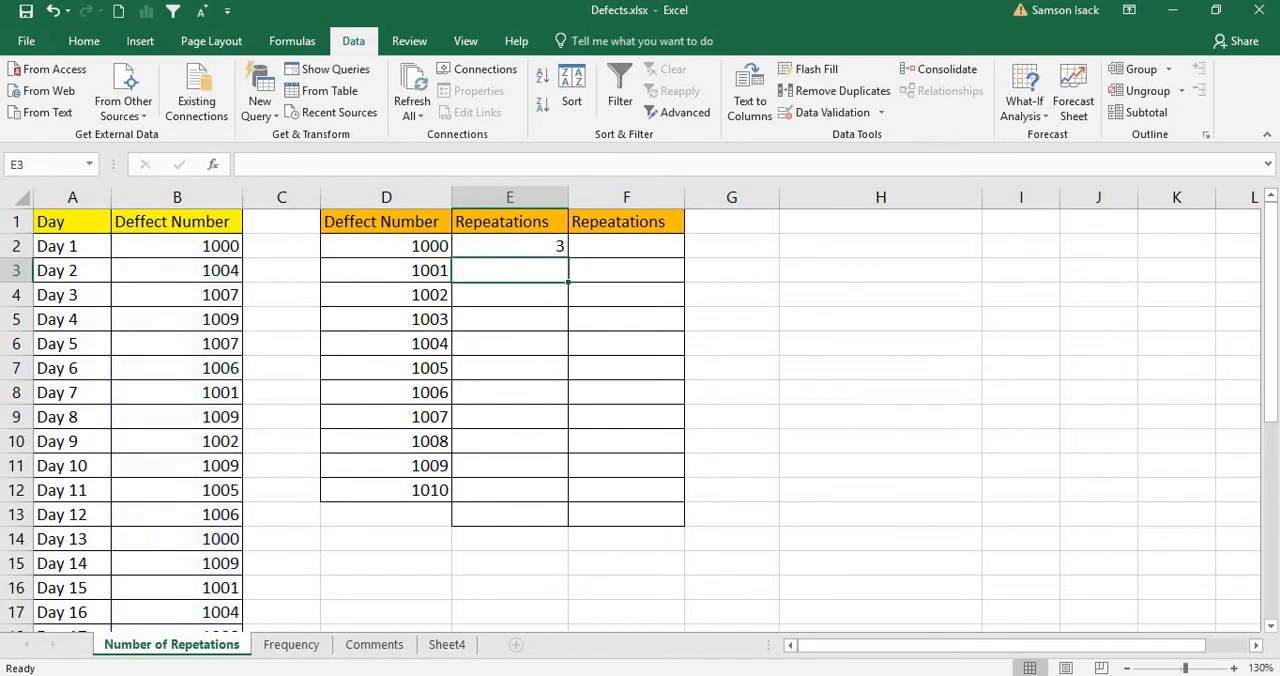
Step: Copy the COUNTIF formula from E2 into E3 and check the references in the copied formula
{"action": "left_click", "coordinate": [500, 250]}
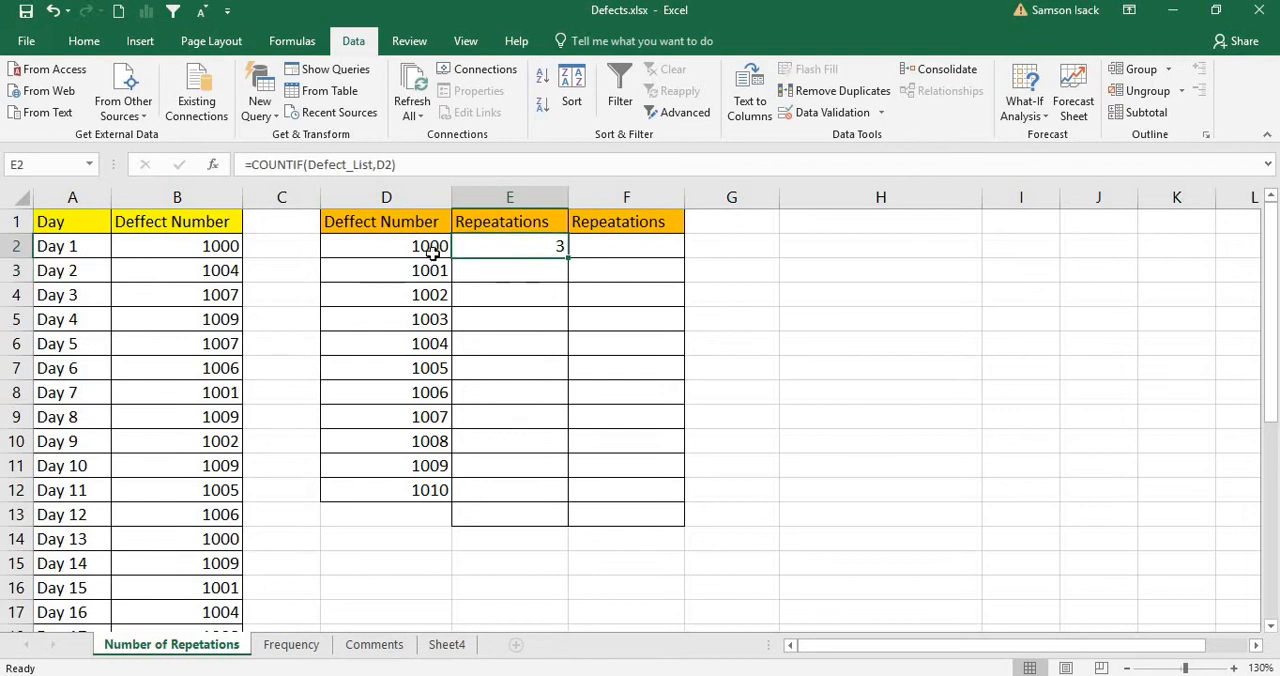
{"action": "left_click", "coordinate": [432, 252]}
{"action": "left_click", "coordinate": [540, 256]}
{"action": "left_click", "coordinate": [433, 272]}
{"action": "left_click", "coordinate": [543, 248]}
{"action": "left_click_drag", "start_coordinate": [570, 271], "coordinate": [528, 271]}
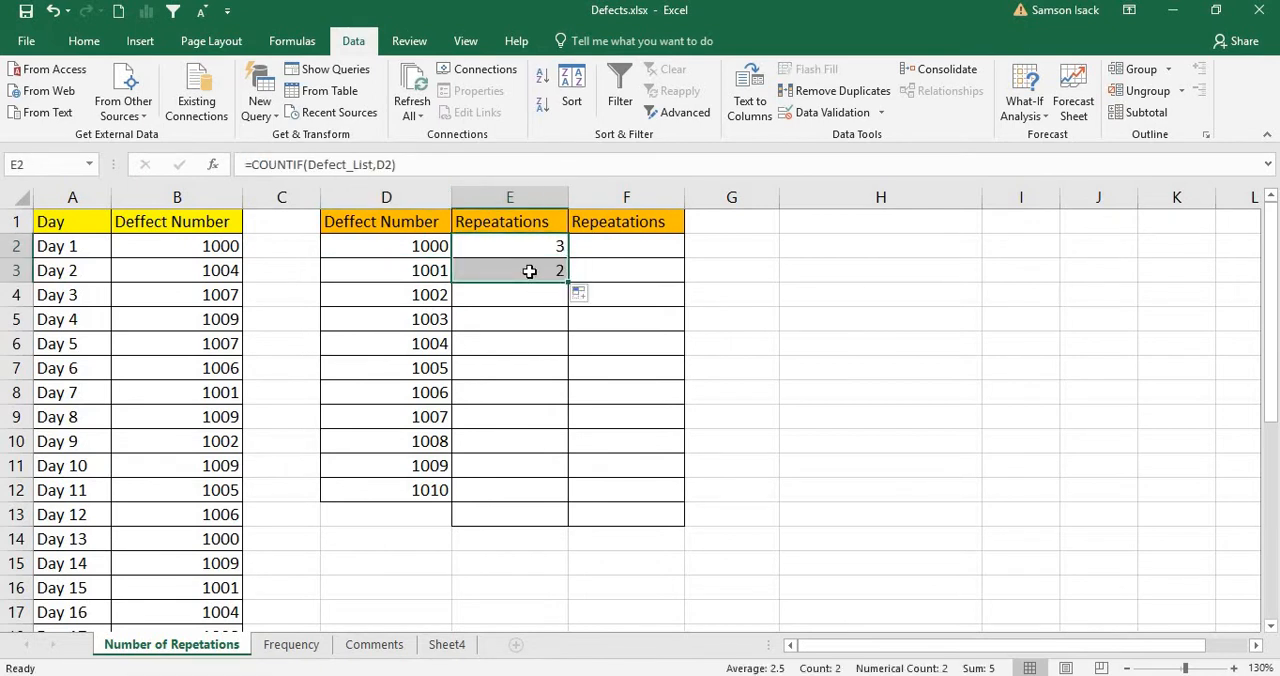
{"action": "left_click", "coordinate": [528, 271]}
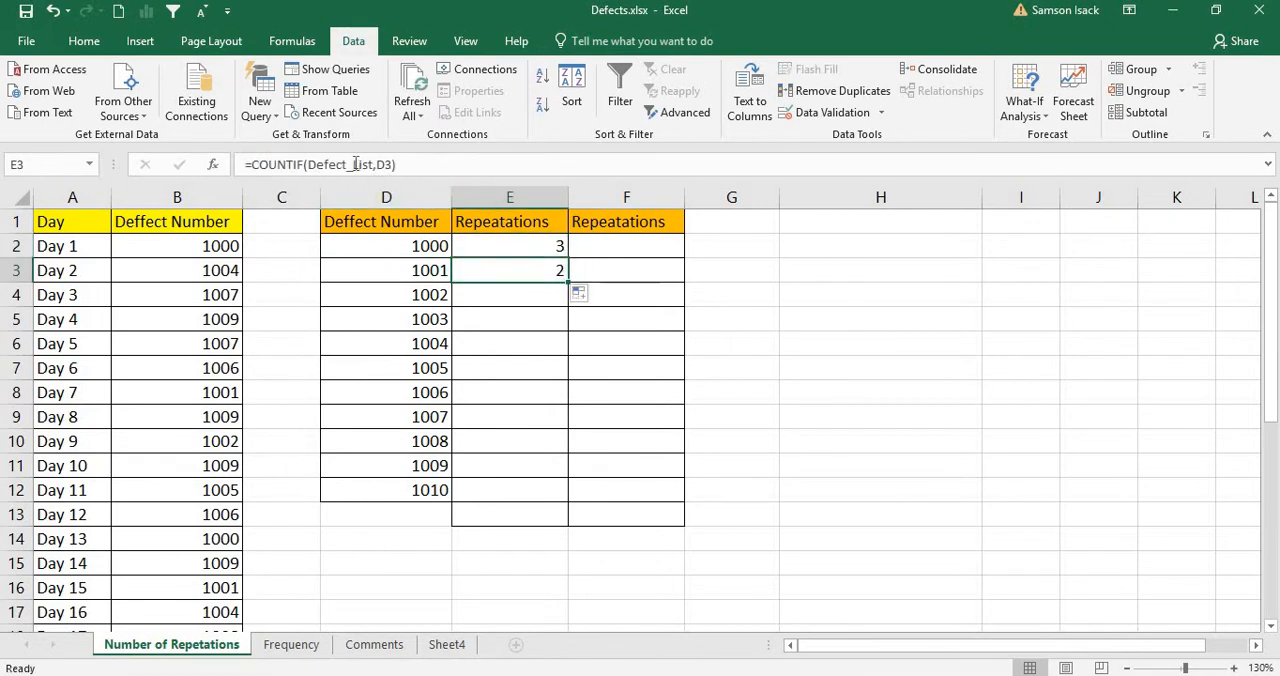
Step: Fill the COUNTIF formula down column E through E12, beside the last unique defect number
{"action": "left_click_drag", "start_coordinate": [529, 245], "coordinate": [550, 292]}
{"action": "left_click", "coordinate": [557, 272]}
{"action": "left_click", "coordinate": [549, 292]}
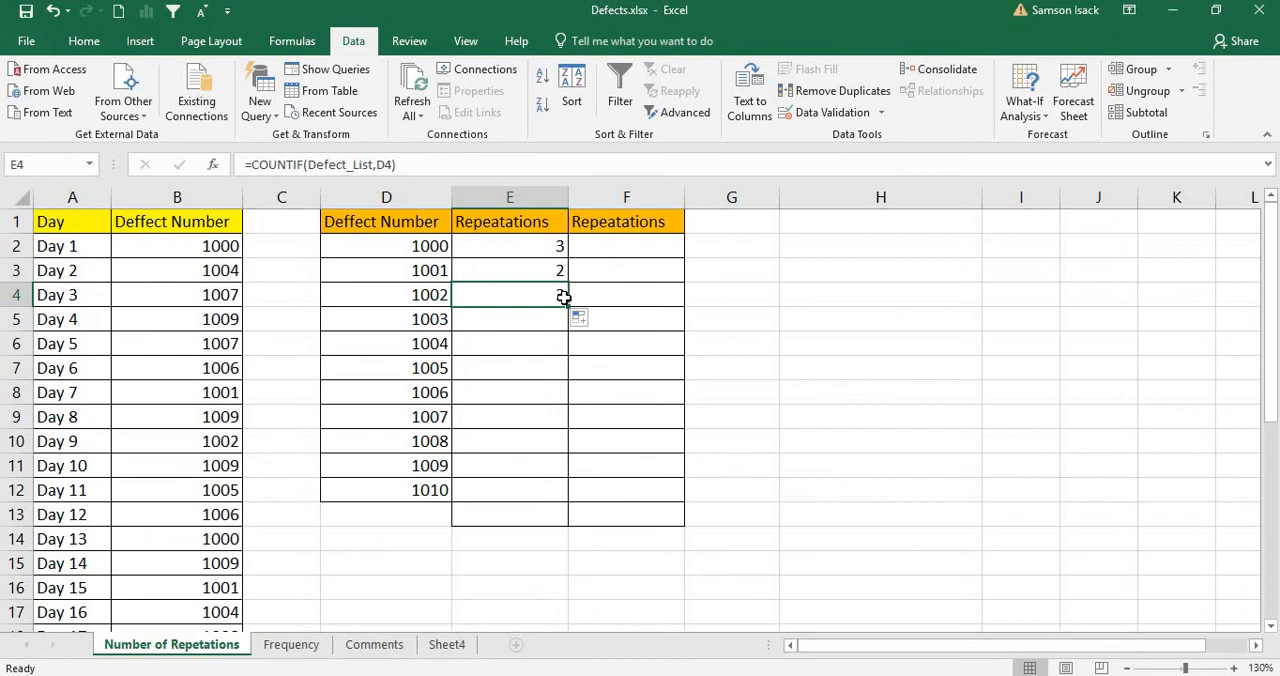
{"action": "left_click_drag", "start_coordinate": [560, 268], "coordinate": [563, 306]}
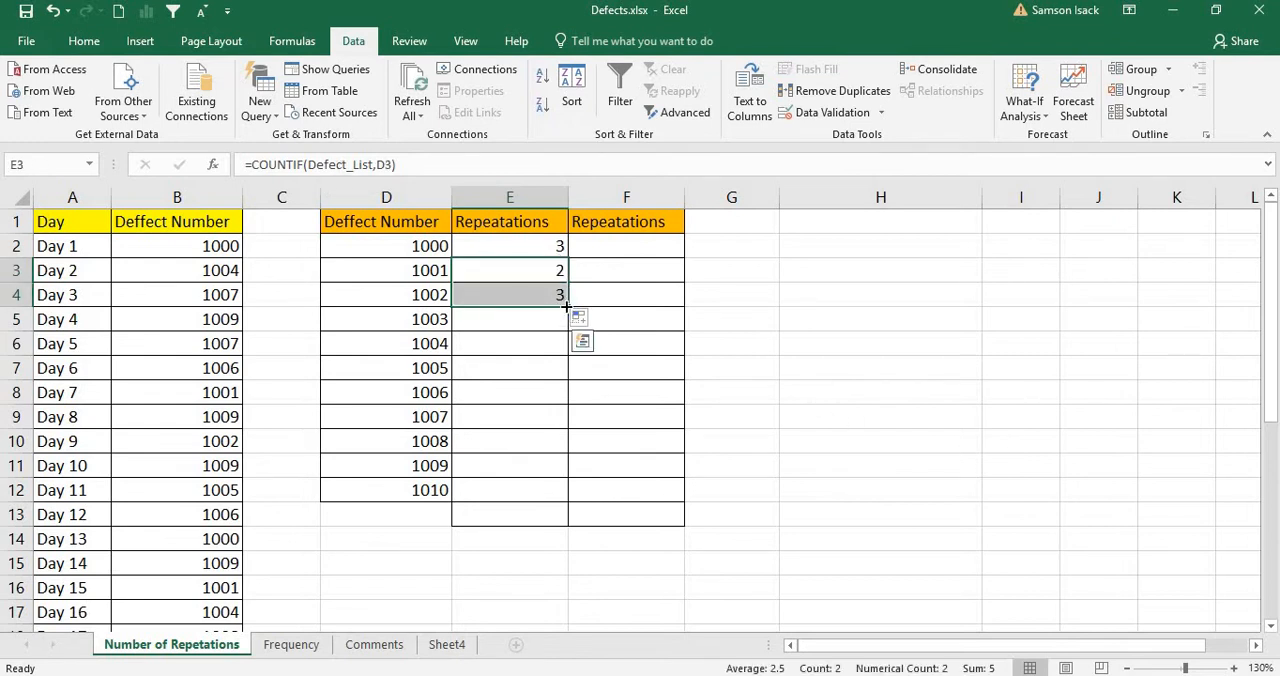
{"action": "double_click", "coordinate": [566, 307]}
{"action": "left_click", "coordinate": [552, 487]}
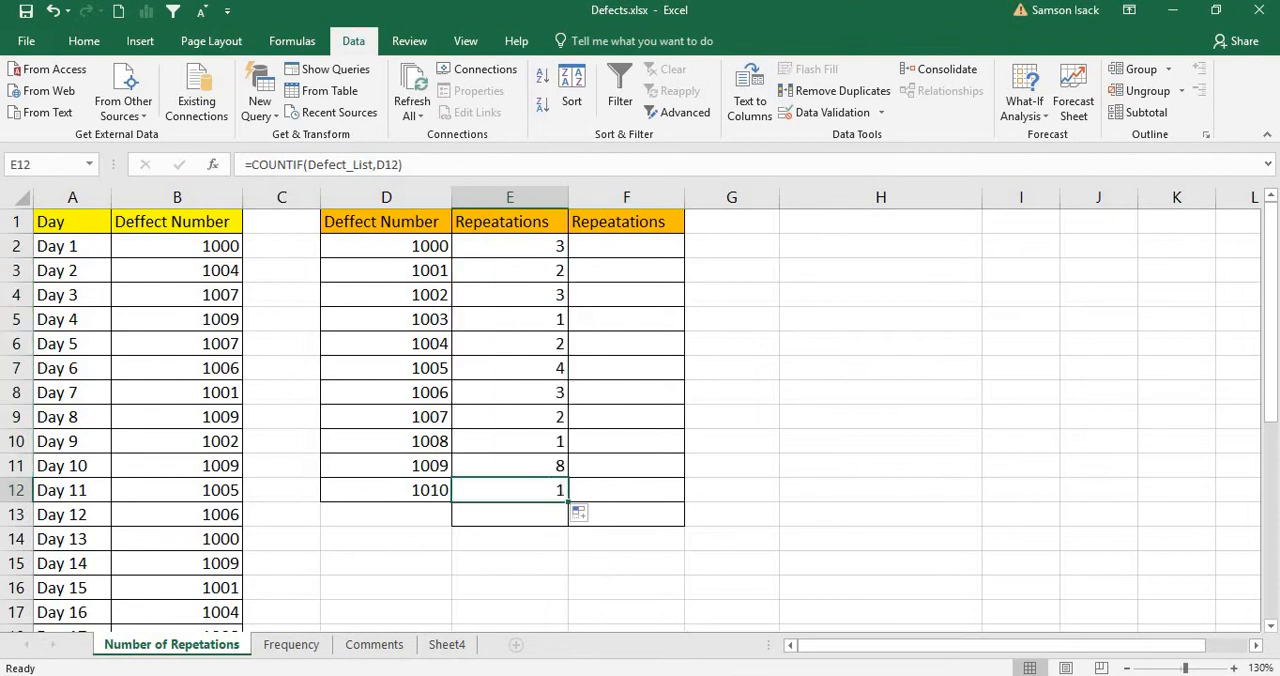
Step: Review the repetition counts in E2:E12 against the matching defect numbers in column D
{"action": "left_click", "coordinate": [545, 250]}
{"action": "left_click_drag", "start_coordinate": [545, 278], "coordinate": [523, 486]}
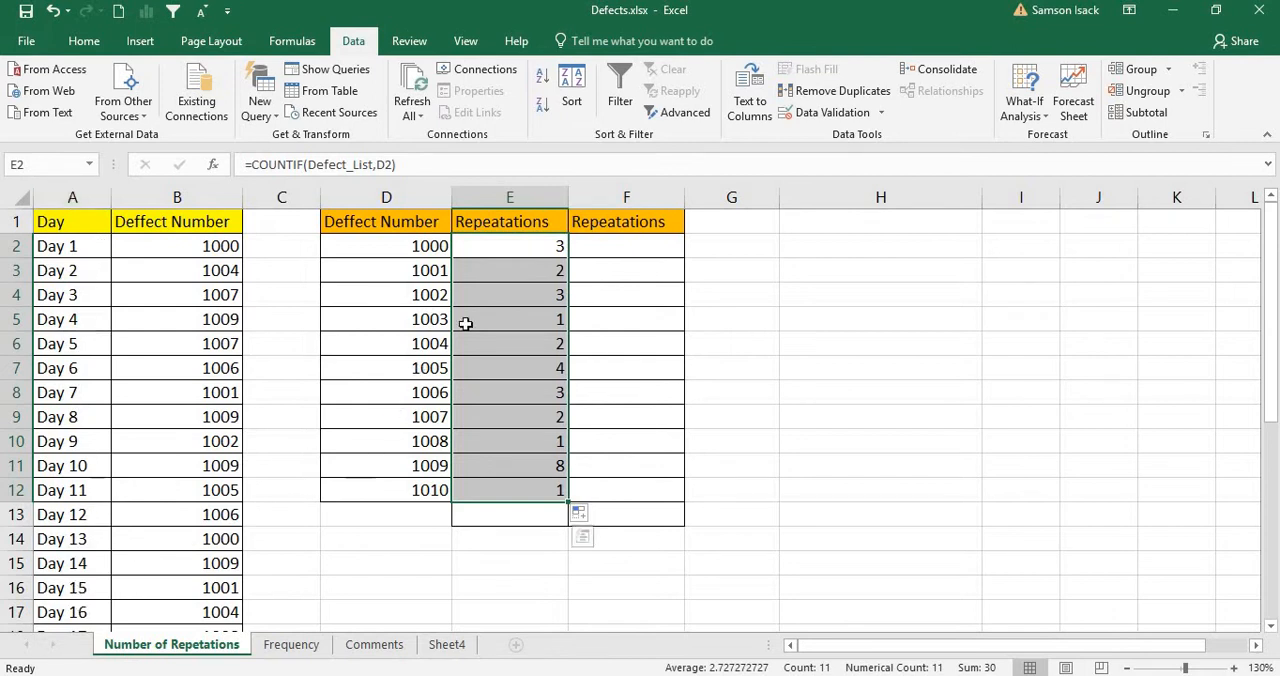
{"action": "left_click", "coordinate": [489, 244]}
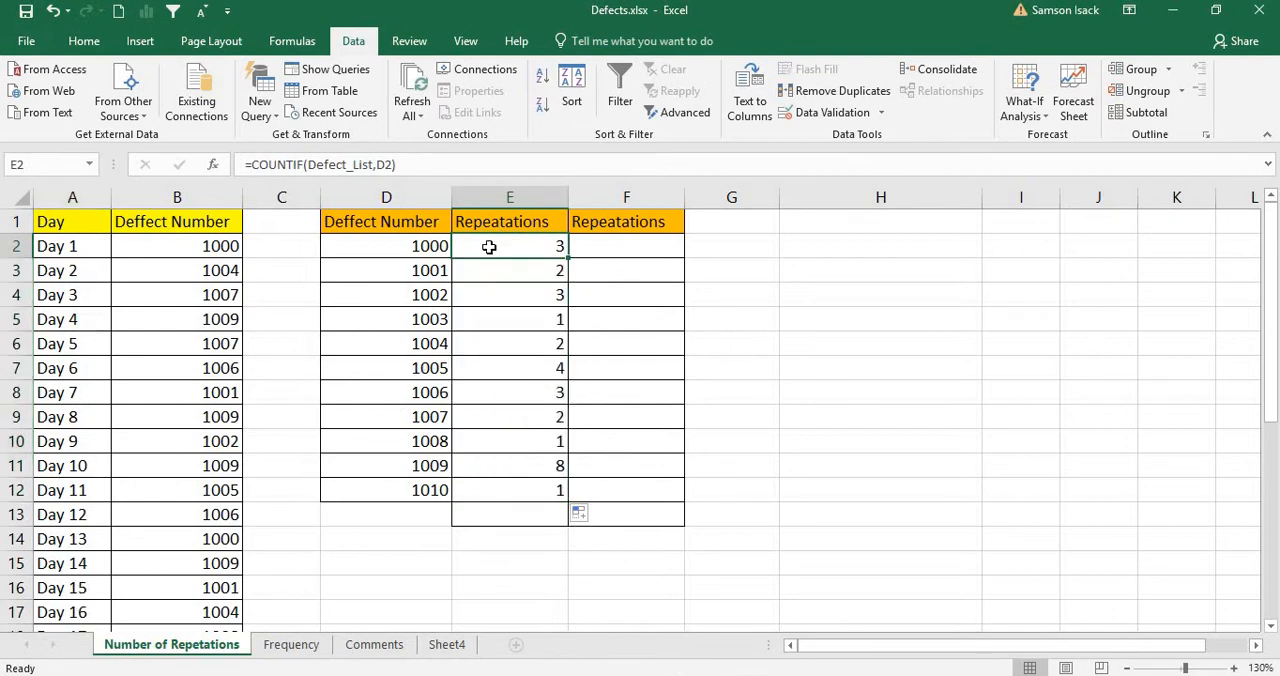
{"action": "left_click", "coordinate": [425, 249]}
{"action": "left_click", "coordinate": [511, 248]}
{"action": "left_click", "coordinate": [432, 275]}
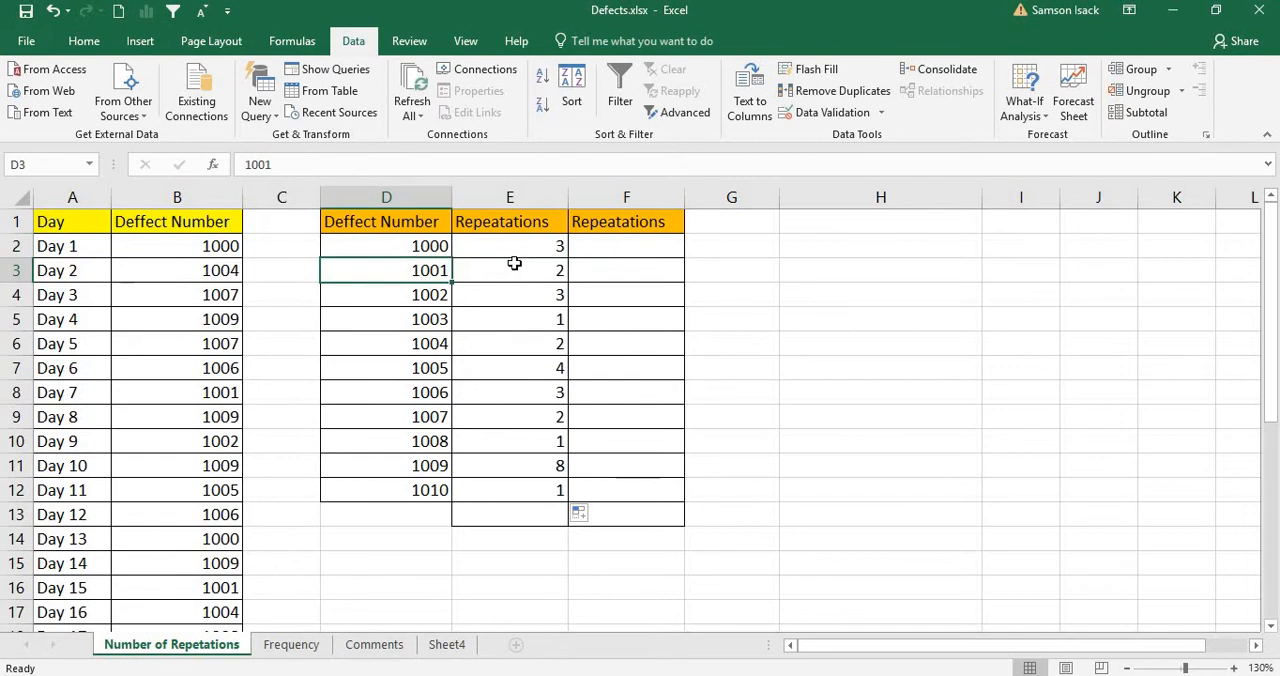
Step: Total the repetition counts by entering =SUM(E2:E12) in E13
{"action": "left_click", "coordinate": [514, 263]}
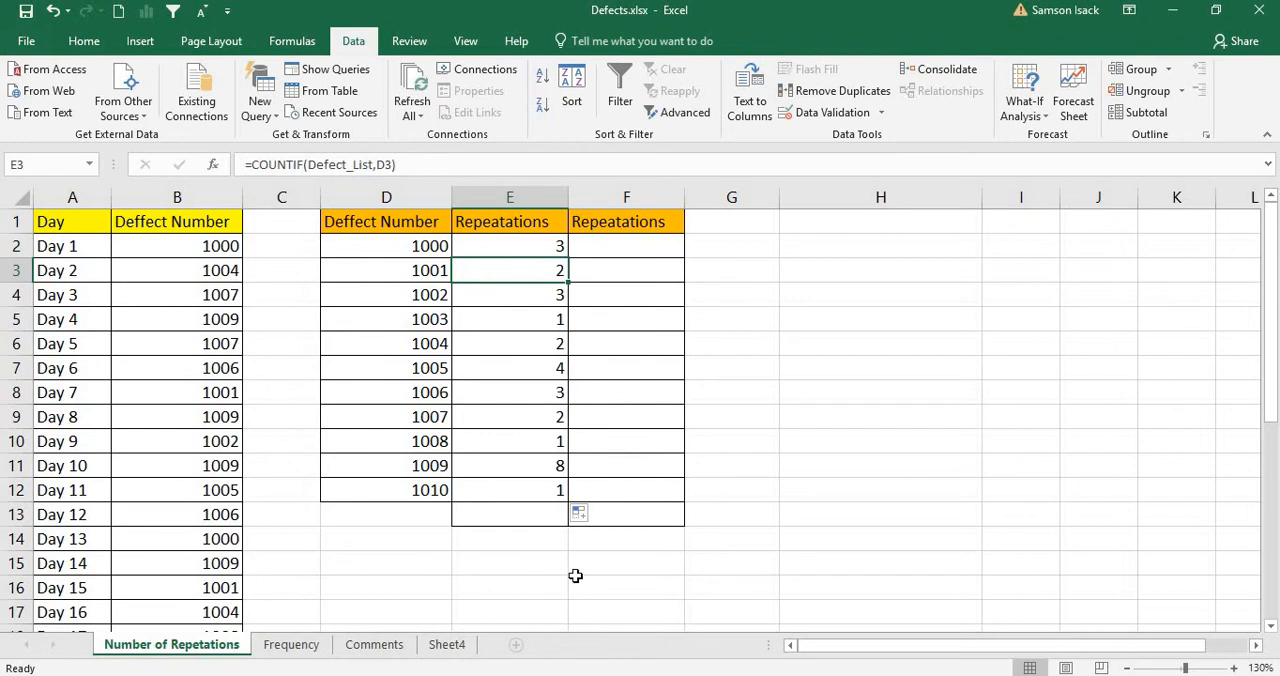
{"action": "left_click", "coordinate": [553, 516]}
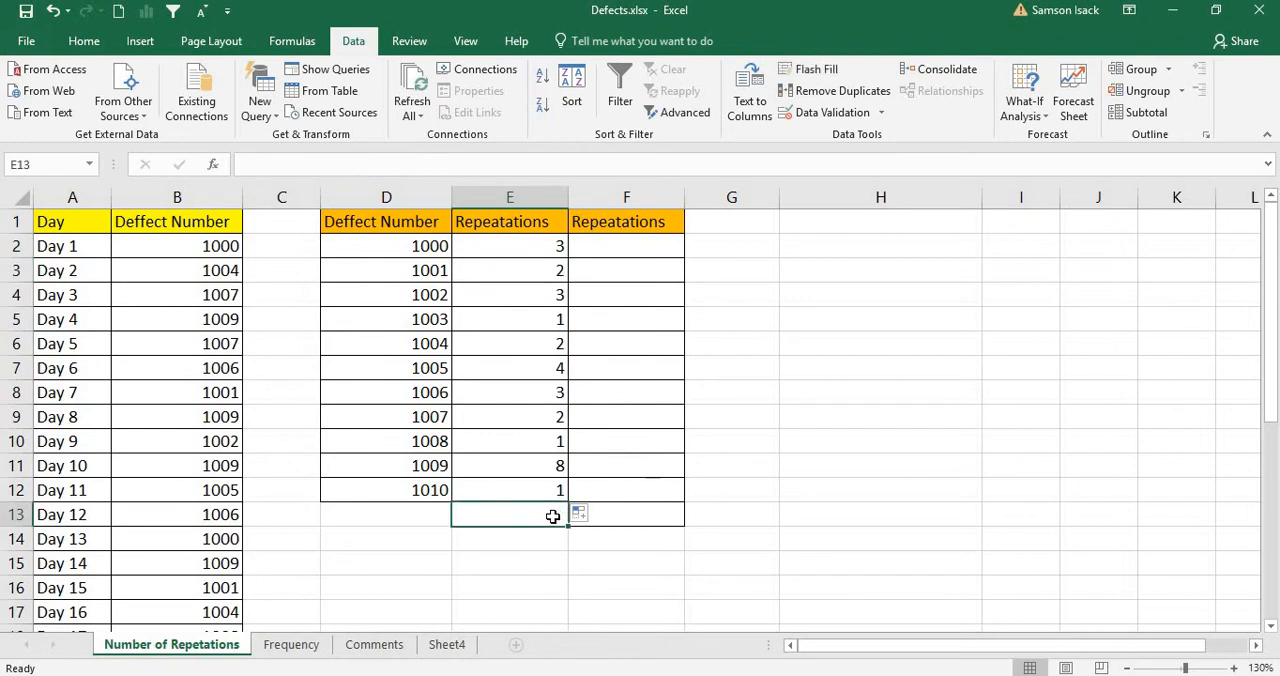
{"action": "type", "text": "="}
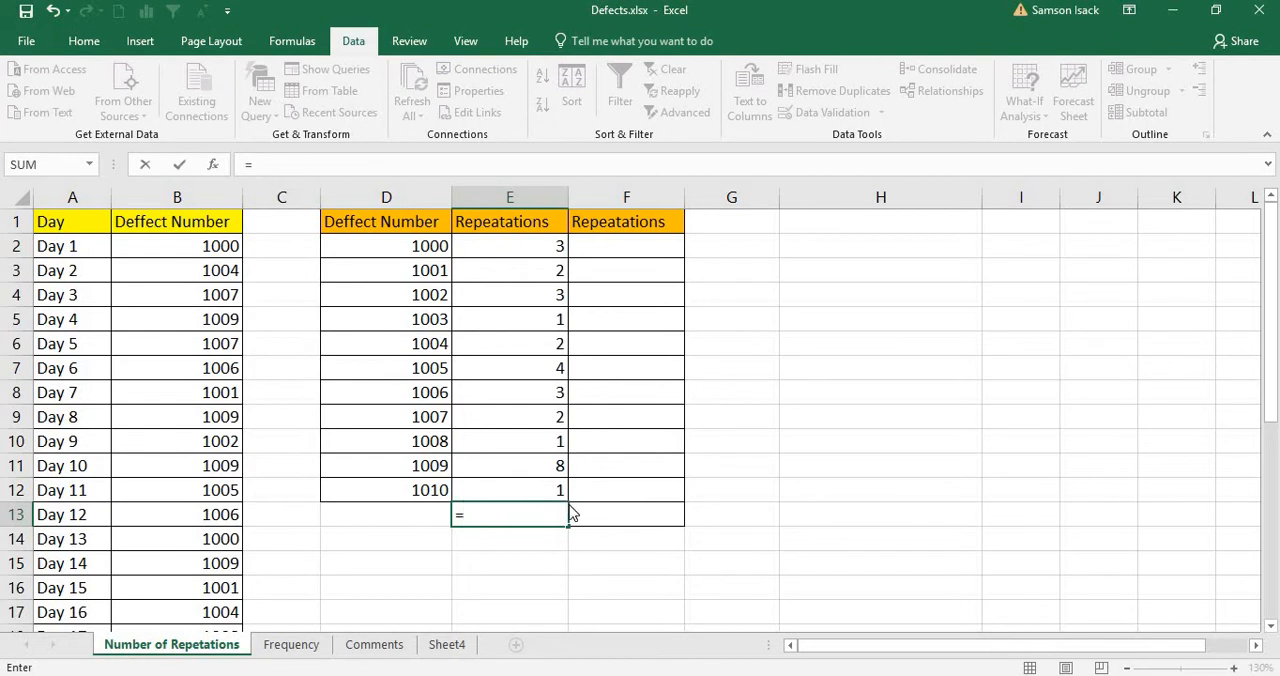
{"action": "type", "text": "SUM("}
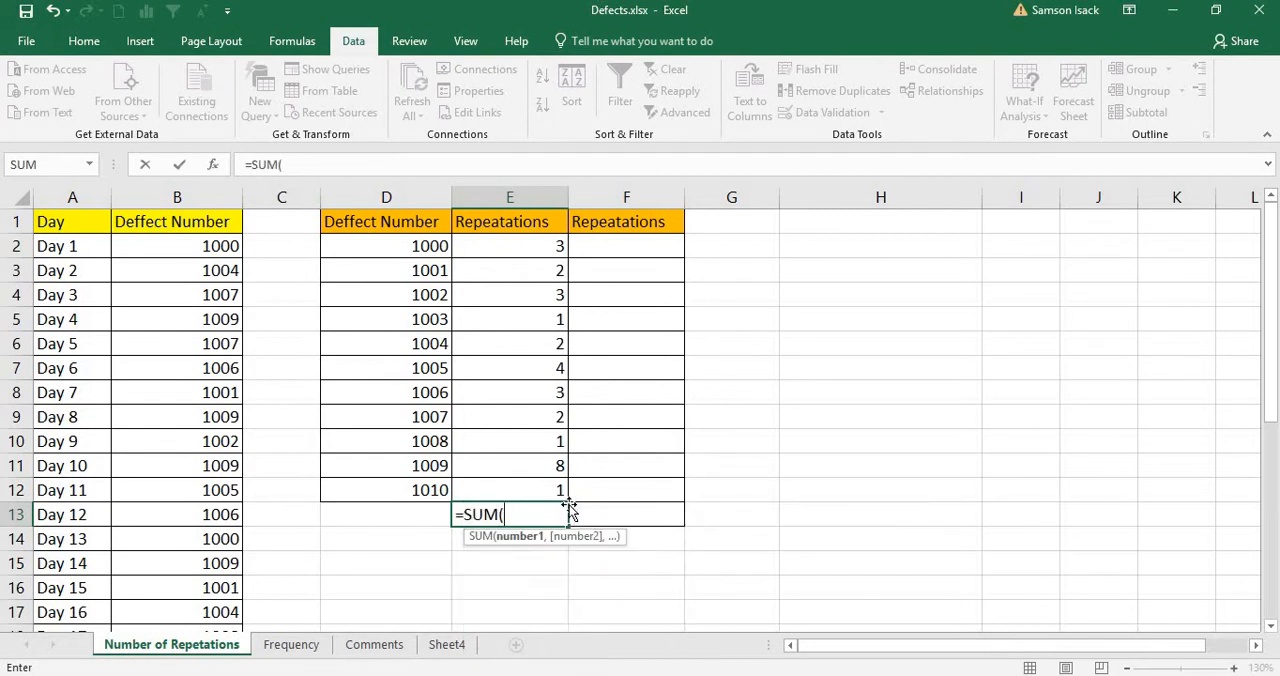
{"action": "left_click_drag", "start_coordinate": [494, 247], "coordinate": [508, 491]}
{"action": "type", "text": ")"}
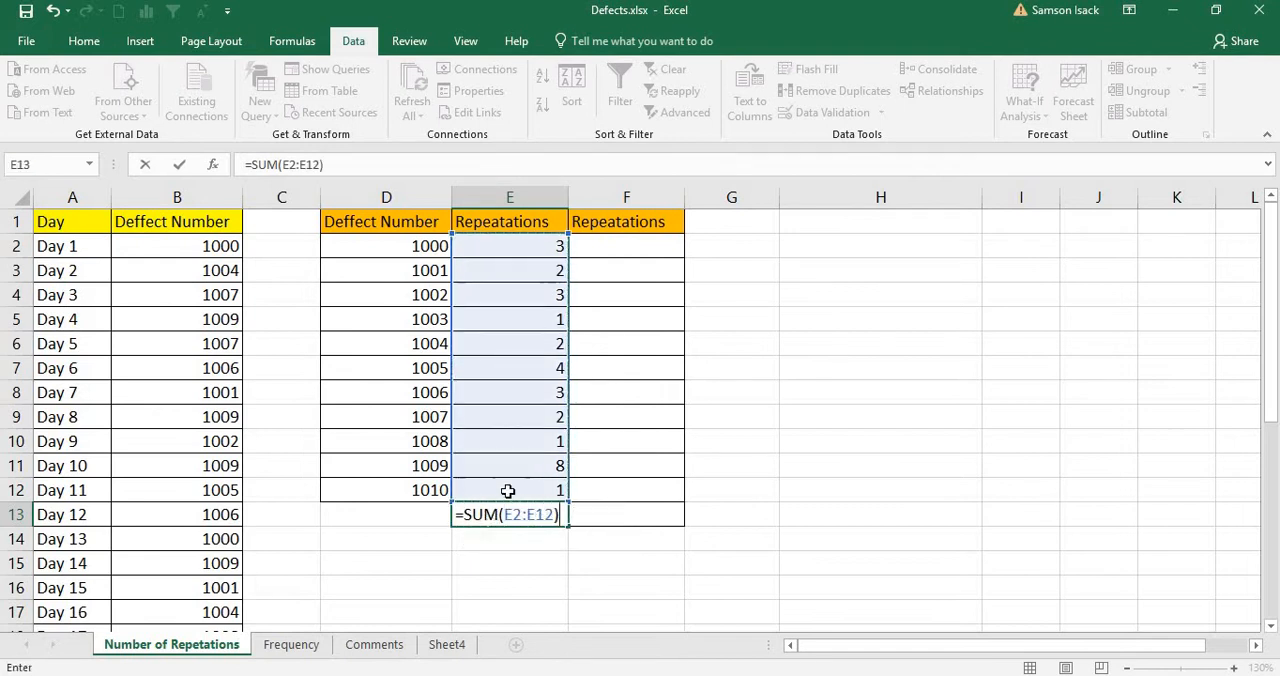
{"action": "key", "text": "Return"}
{"action": "key", "text": "Up"}
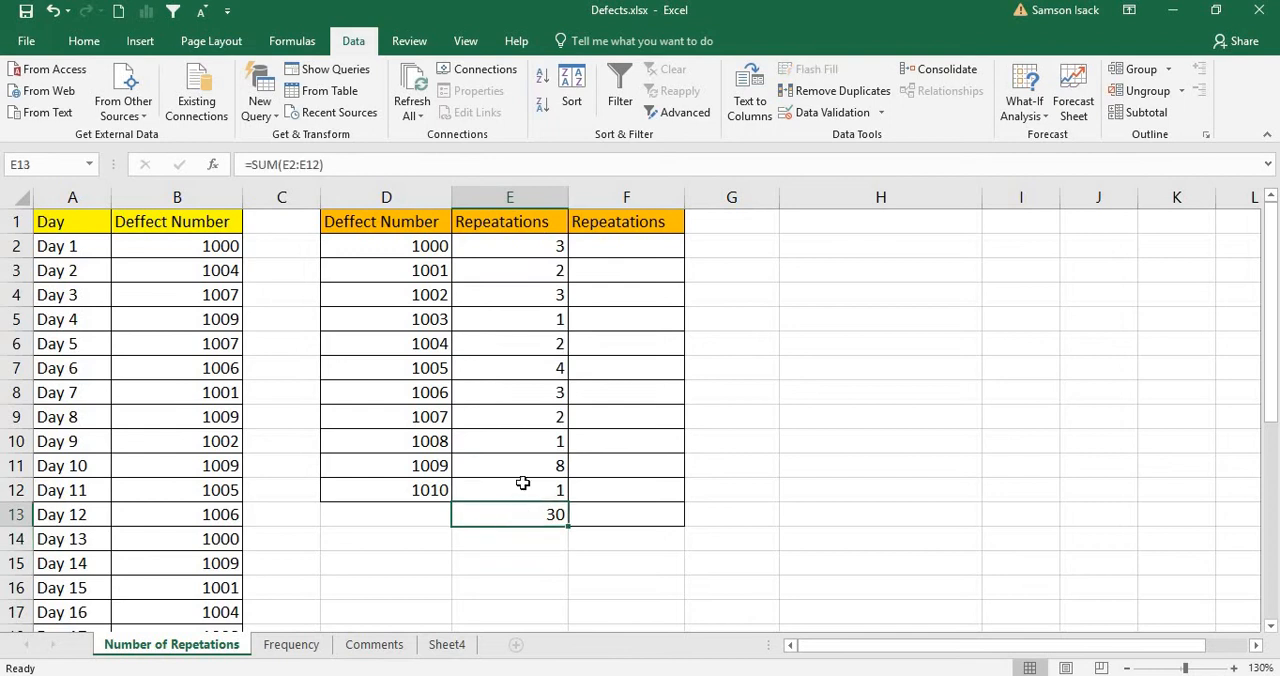
Step: Examine the COUNTIF formulas in E2 through E8 to see how each one's criteria reference changes by row
{"action": "left_click", "coordinate": [535, 250]}
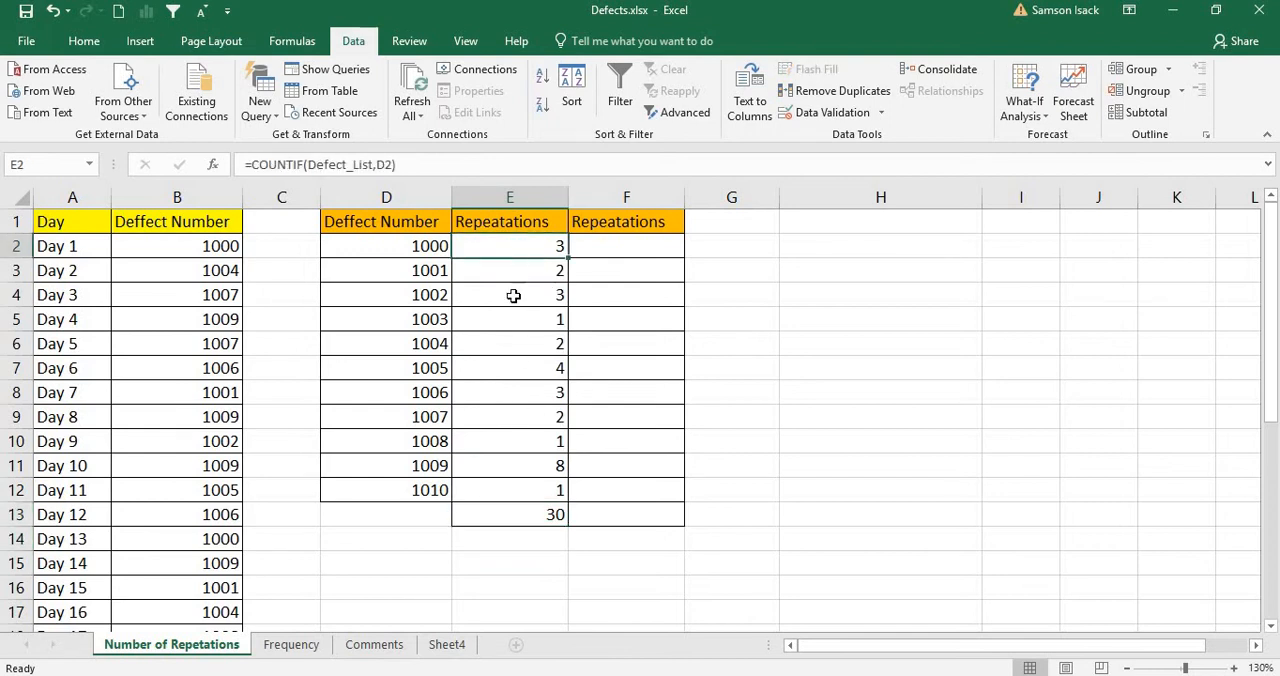
{"action": "left_click", "coordinate": [512, 272]}
{"action": "left_click", "coordinate": [514, 251]}
{"action": "left_click", "coordinate": [516, 270]}
{"action": "left_click", "coordinate": [520, 295]}
{"action": "left_click", "coordinate": [519, 319]}
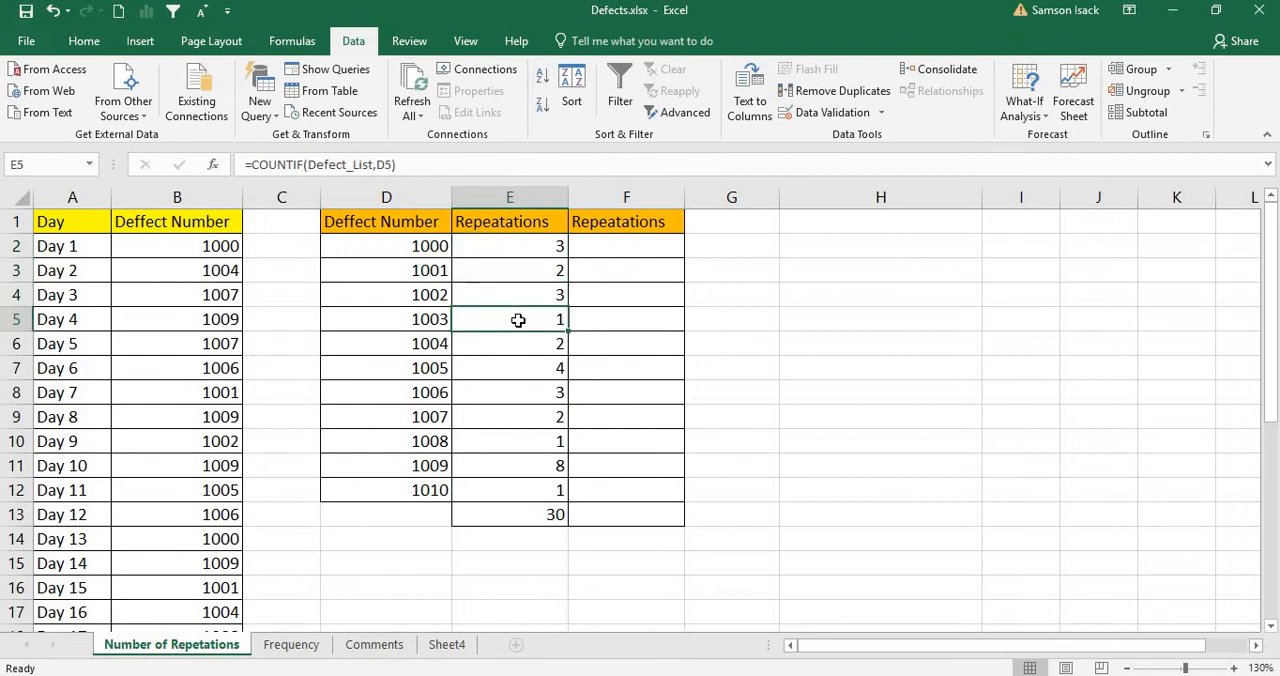
{"action": "left_click", "coordinate": [516, 344]}
{"action": "left_click", "coordinate": [515, 370]}
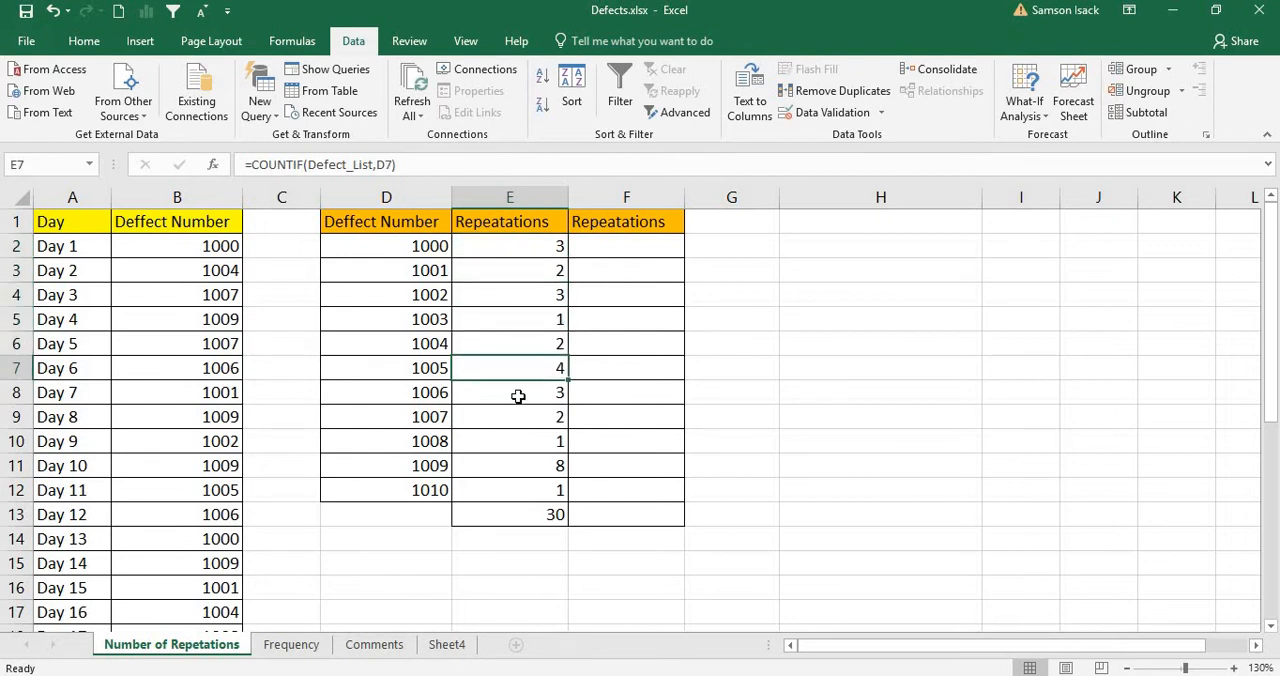
{"action": "left_click", "coordinate": [511, 395]}
{"action": "left_click", "coordinate": [534, 247]}
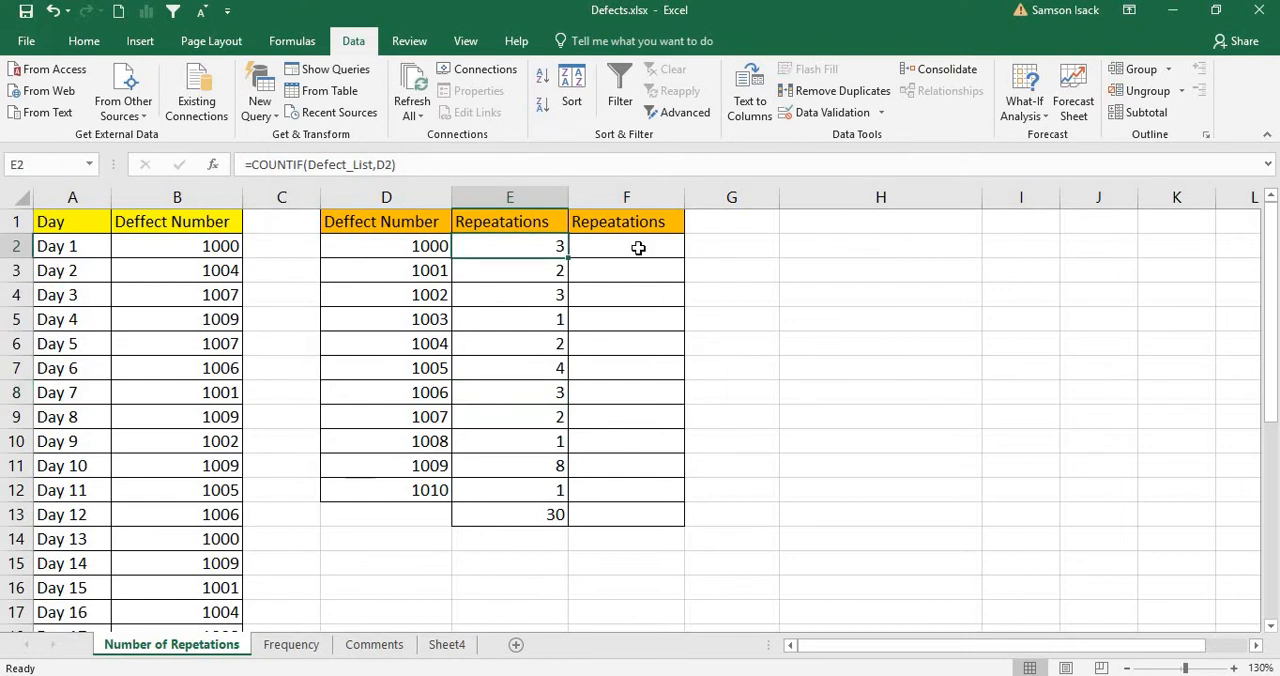
{"action": "left_click_drag", "start_coordinate": [638, 248], "coordinate": [648, 484]}
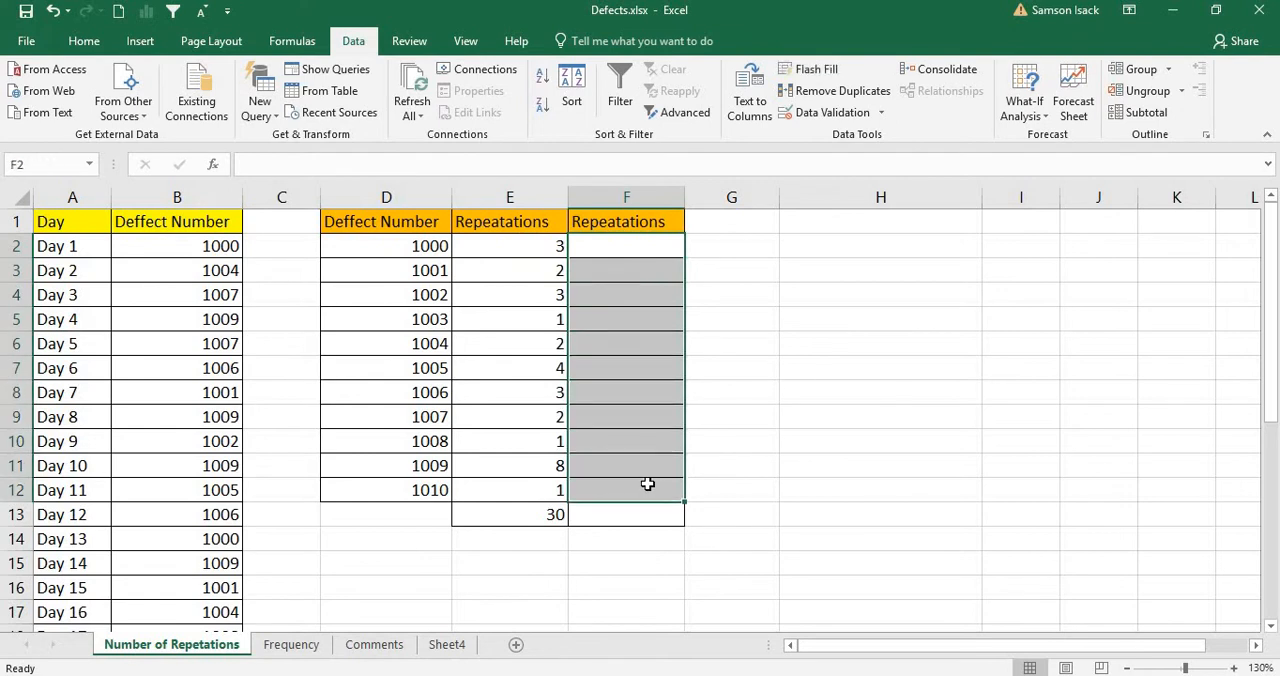
{"action": "left_click", "coordinate": [617, 245]}
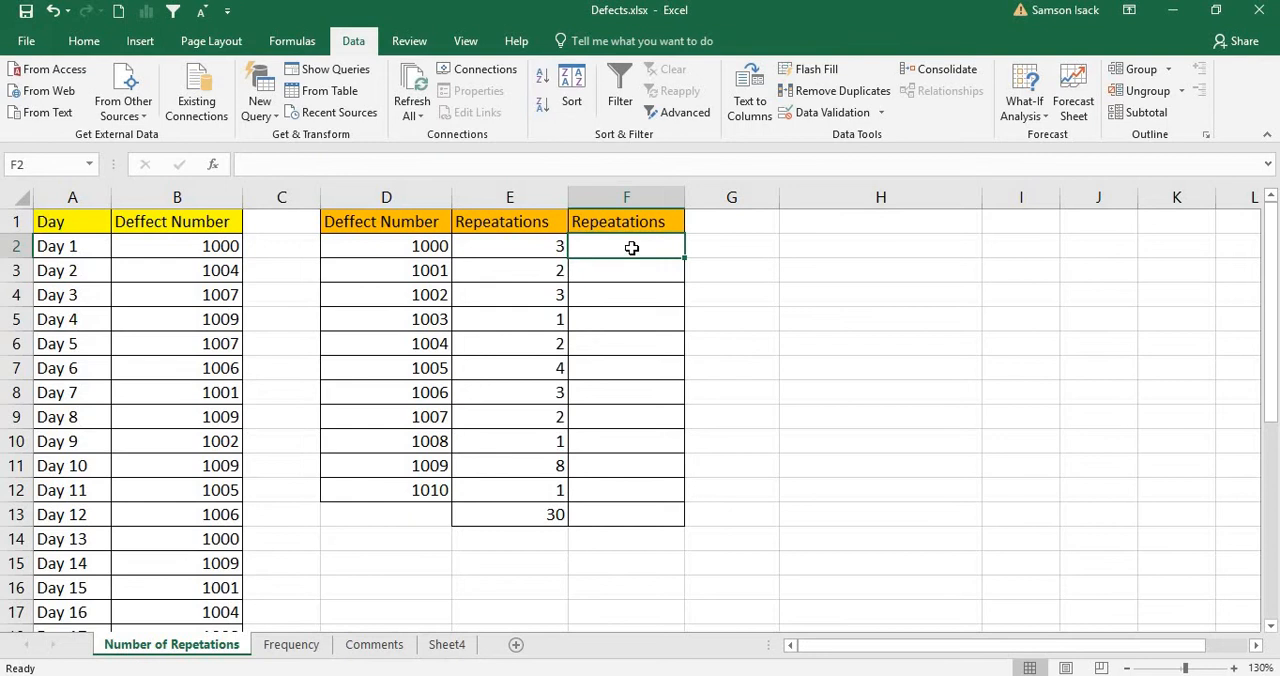
{"action": "left_click", "coordinate": [1172, 10]}
{"action": "left_click_drag", "start_coordinate": [420, 246], "coordinate": [443, 488]}
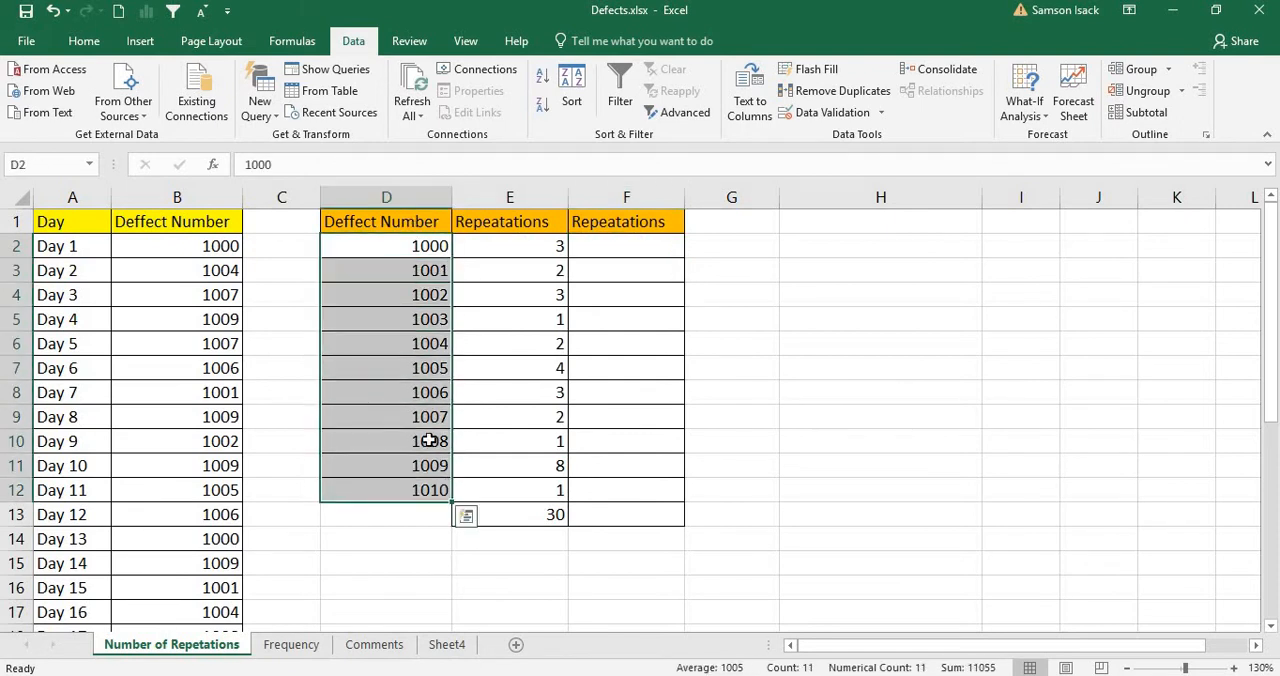
{"action": "left_click", "coordinate": [420, 246]}
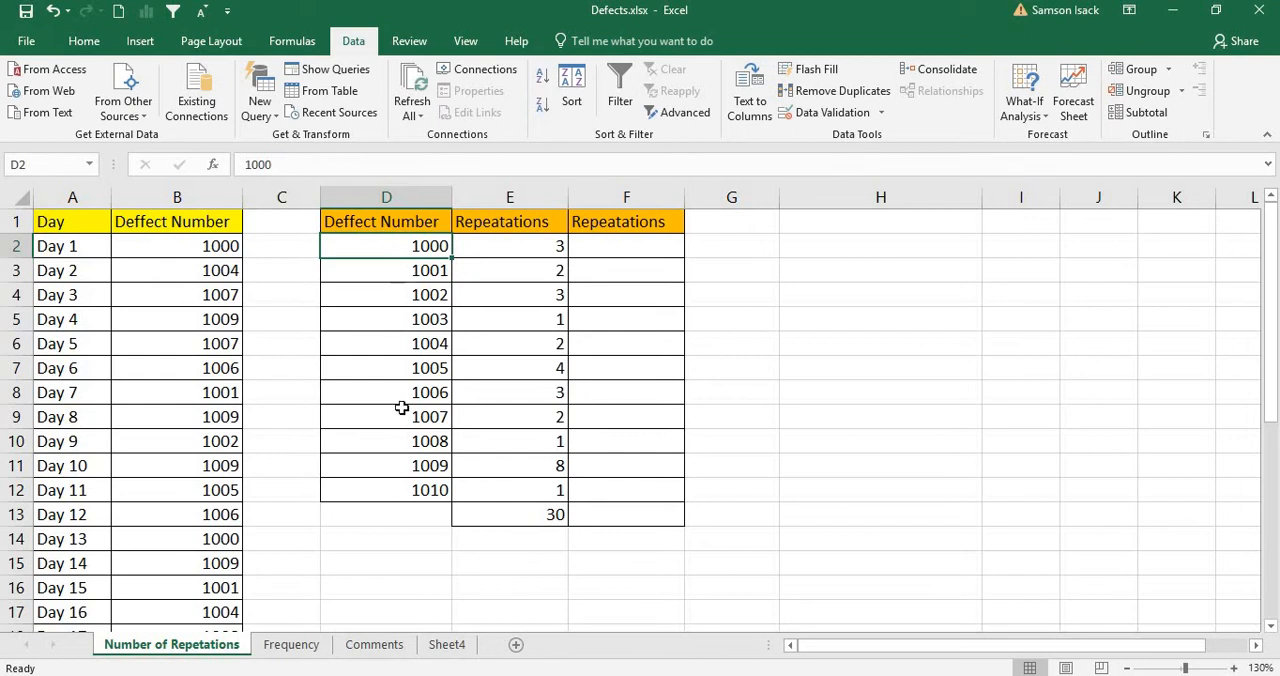
{"action": "left_click_drag", "start_coordinate": [411, 249], "coordinate": [417, 500]}
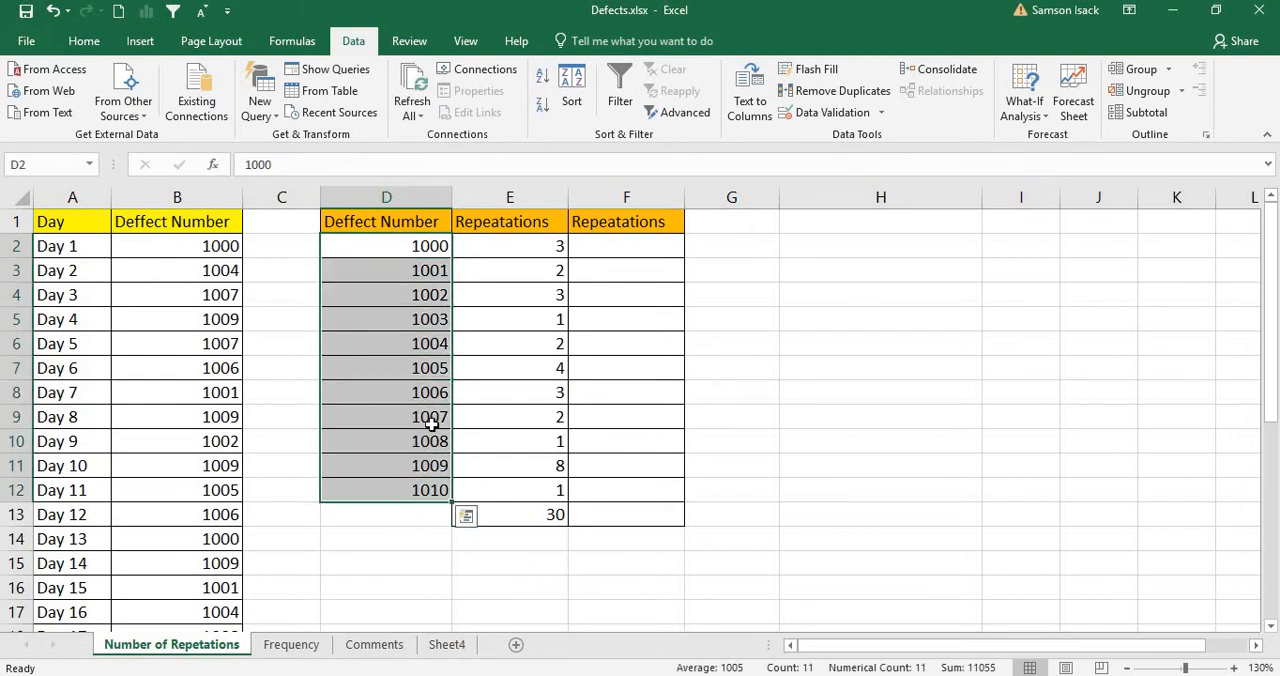
{"action": "left_click", "coordinate": [655, 245]}
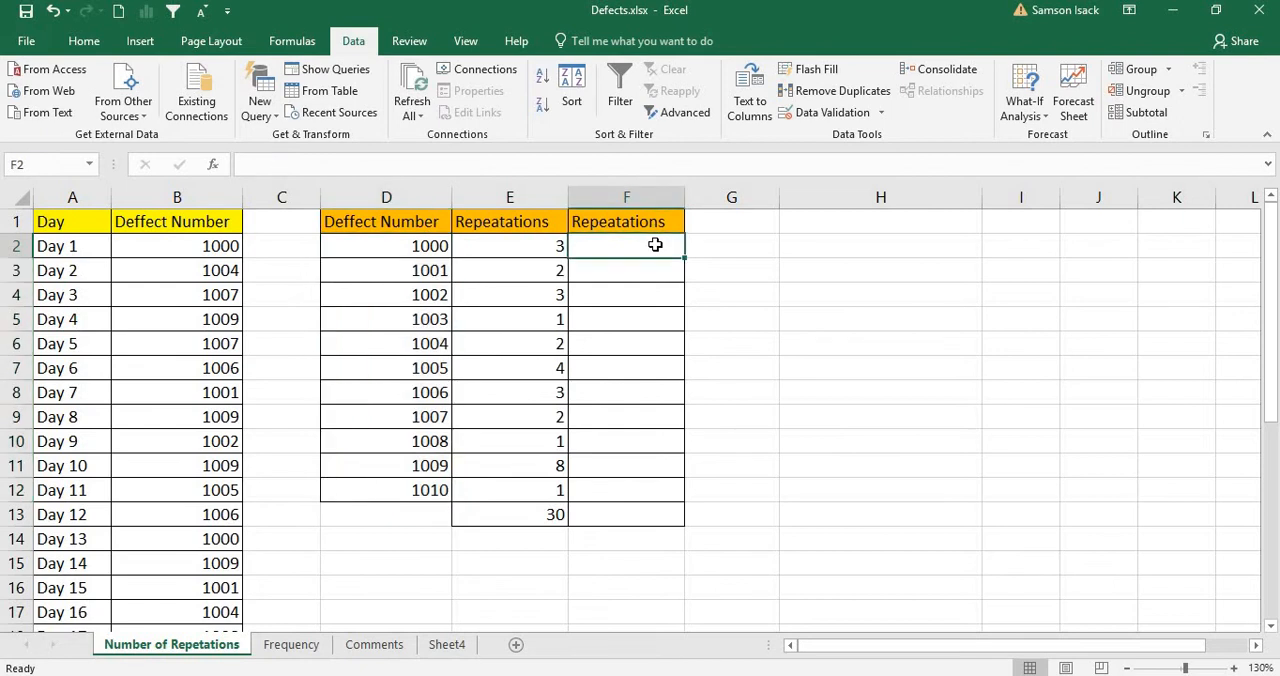
{"action": "left_click_drag", "start_coordinate": [634, 249], "coordinate": [618, 480]}
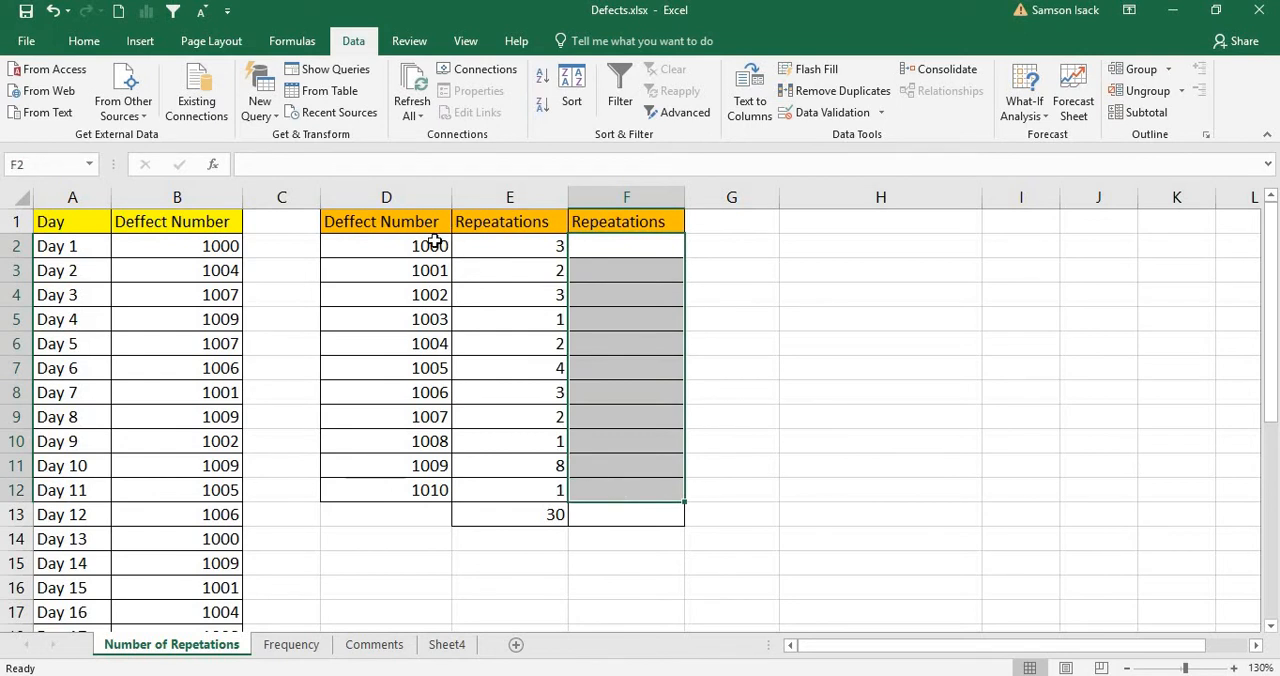
{"action": "left_click_drag", "start_coordinate": [640, 245], "coordinate": [656, 490]}
{"action": "left_click", "coordinate": [646, 249]}
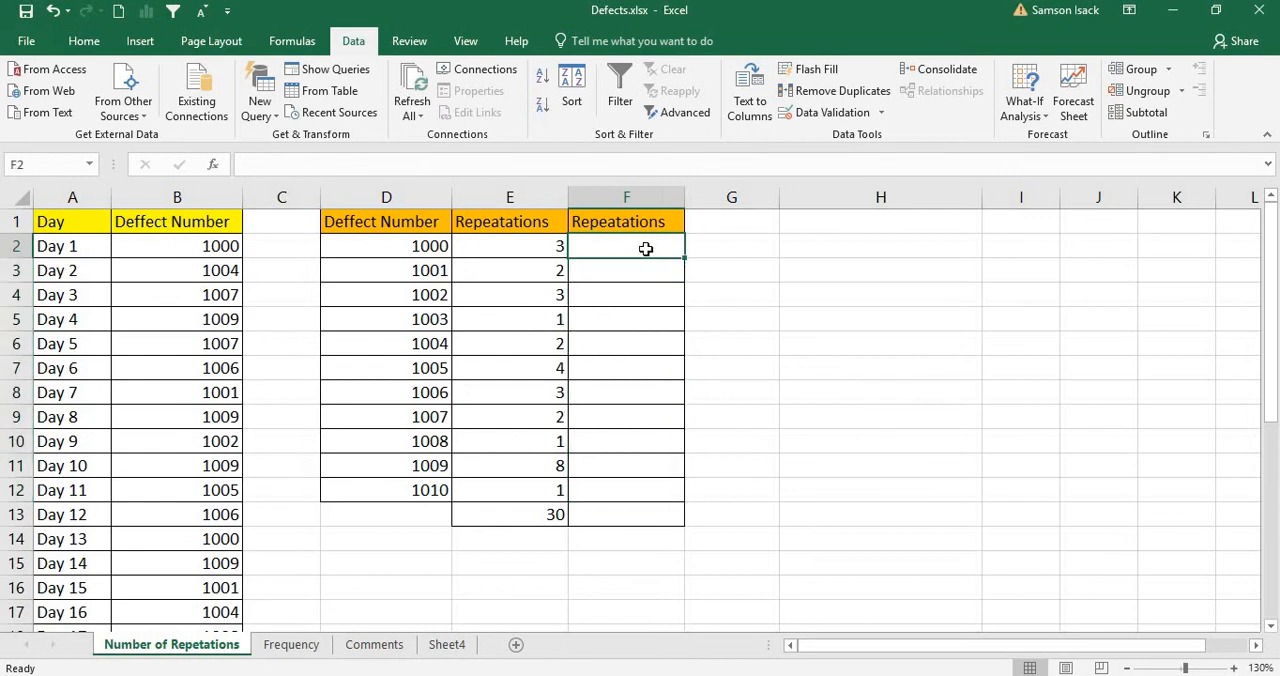
{"action": "left_click_drag", "start_coordinate": [632, 369], "coordinate": [646, 492]}
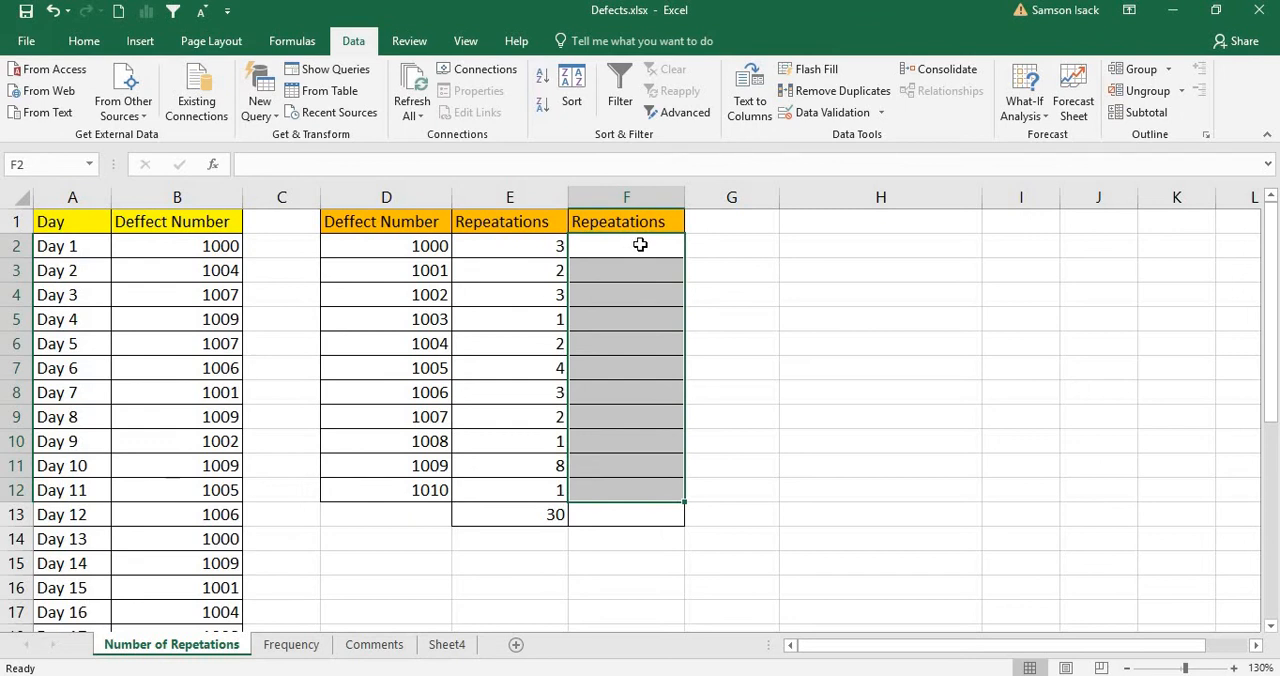
Step: Select F2:F12 and begin a COUNTIF formula for the whole range
{"action": "left_click_drag", "start_coordinate": [640, 245], "coordinate": [632, 491]}
{"action": "left_click_drag", "start_coordinate": [655, 248], "coordinate": [614, 485]}
{"action": "left_click_drag", "start_coordinate": [650, 250], "coordinate": [665, 490]}
{"action": "left_click", "coordinate": [370, 166]}
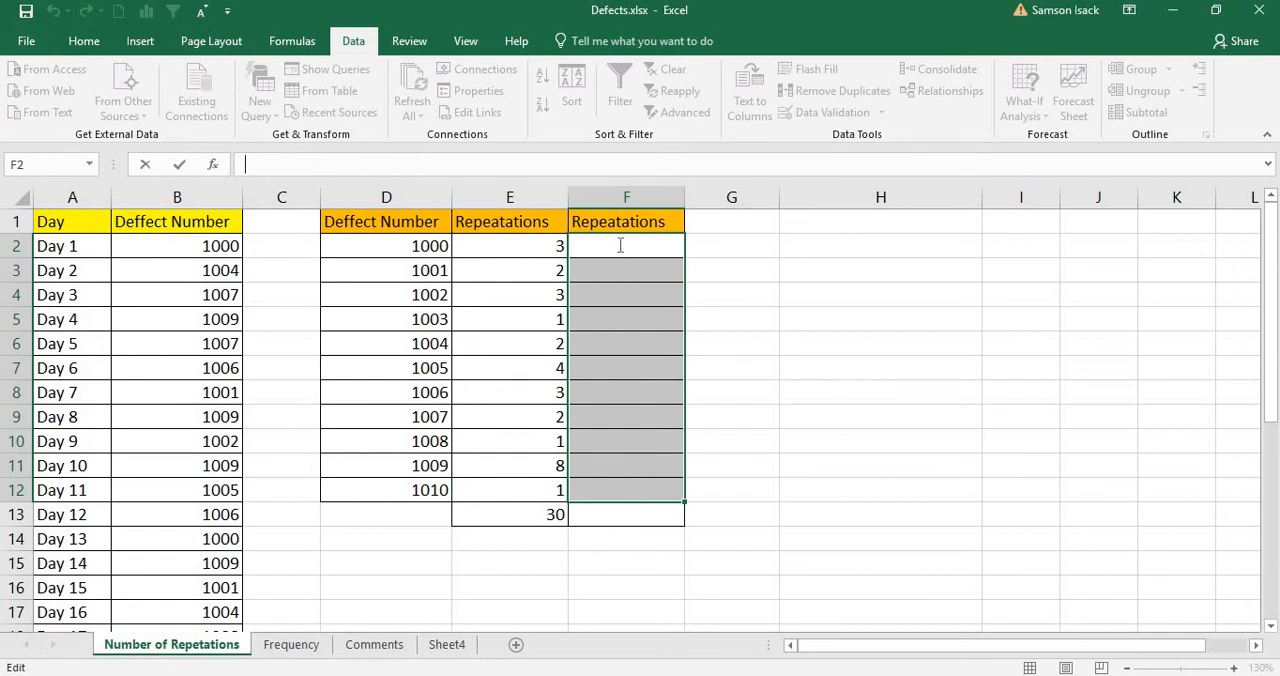
{"action": "type", "text": "=Count"}
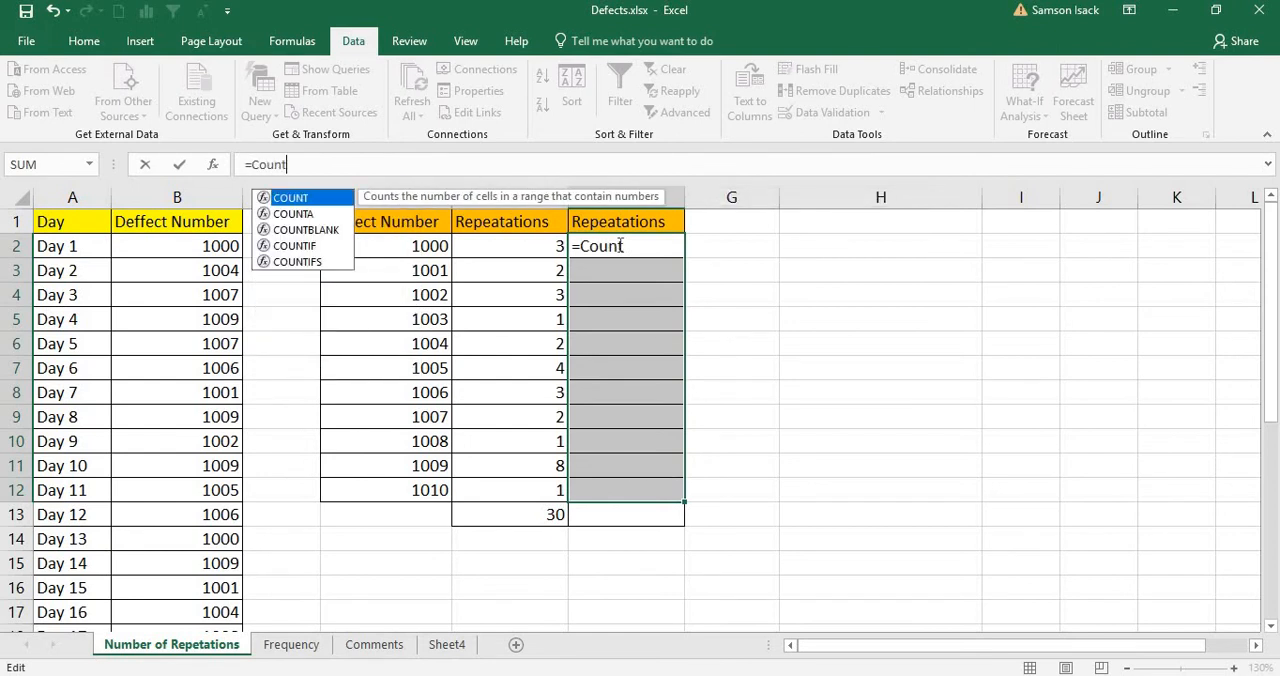
{"action": "type", "text": "IF"}
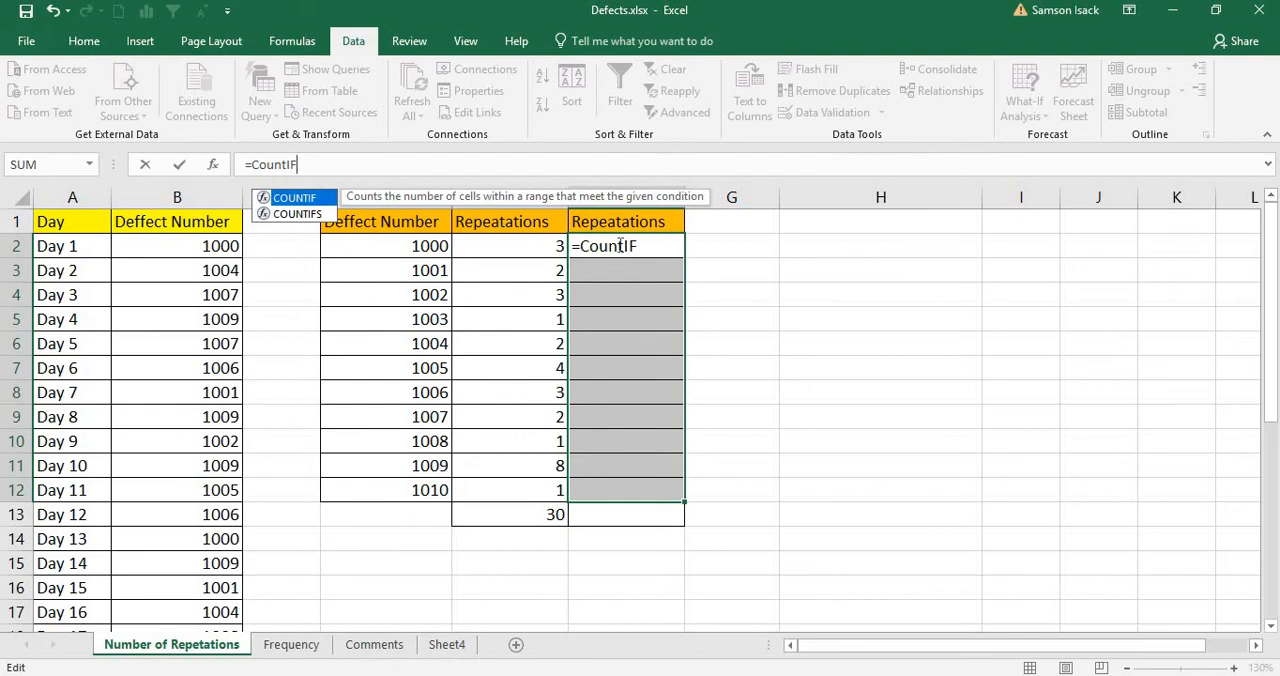
{"action": "type", "text": "("}
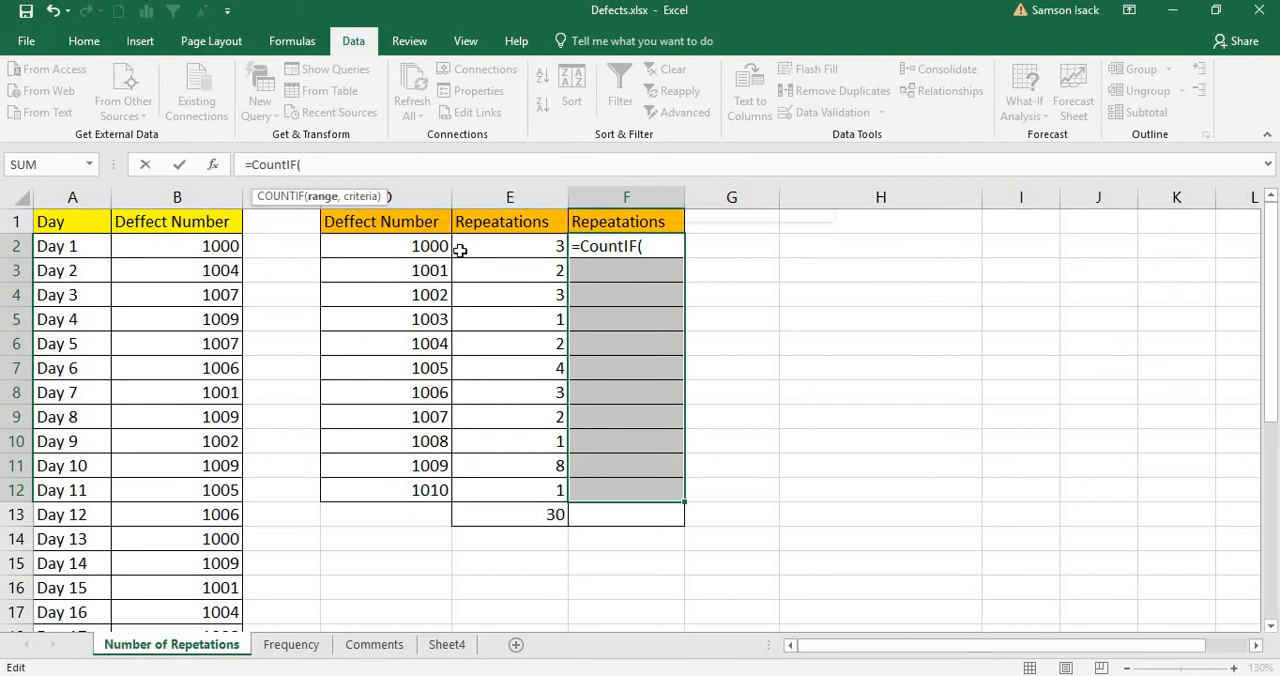
{"action": "type", "text": "De"}
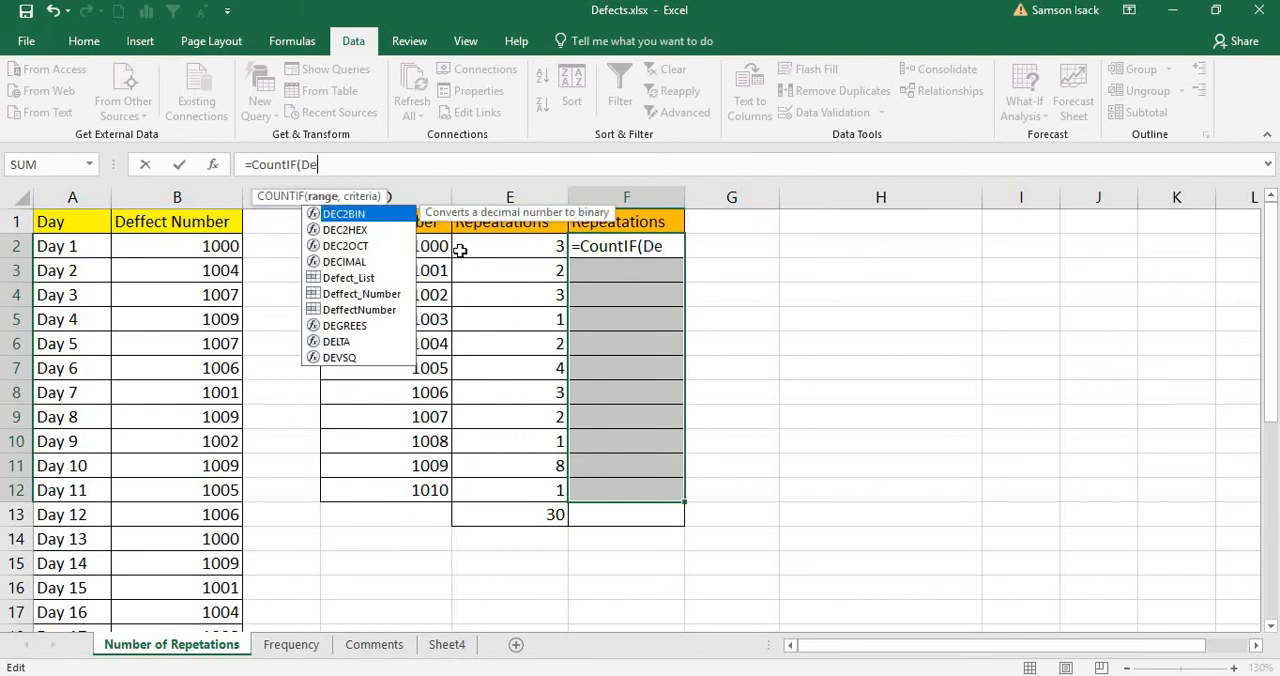
Step: Use Defect_List as the range and D2:D12 as the criteria, and enter =COUNTIF(Defect_List,D2:D12) as an array formula in F2:F12
{"action": "left_click", "coordinate": [378, 281]}
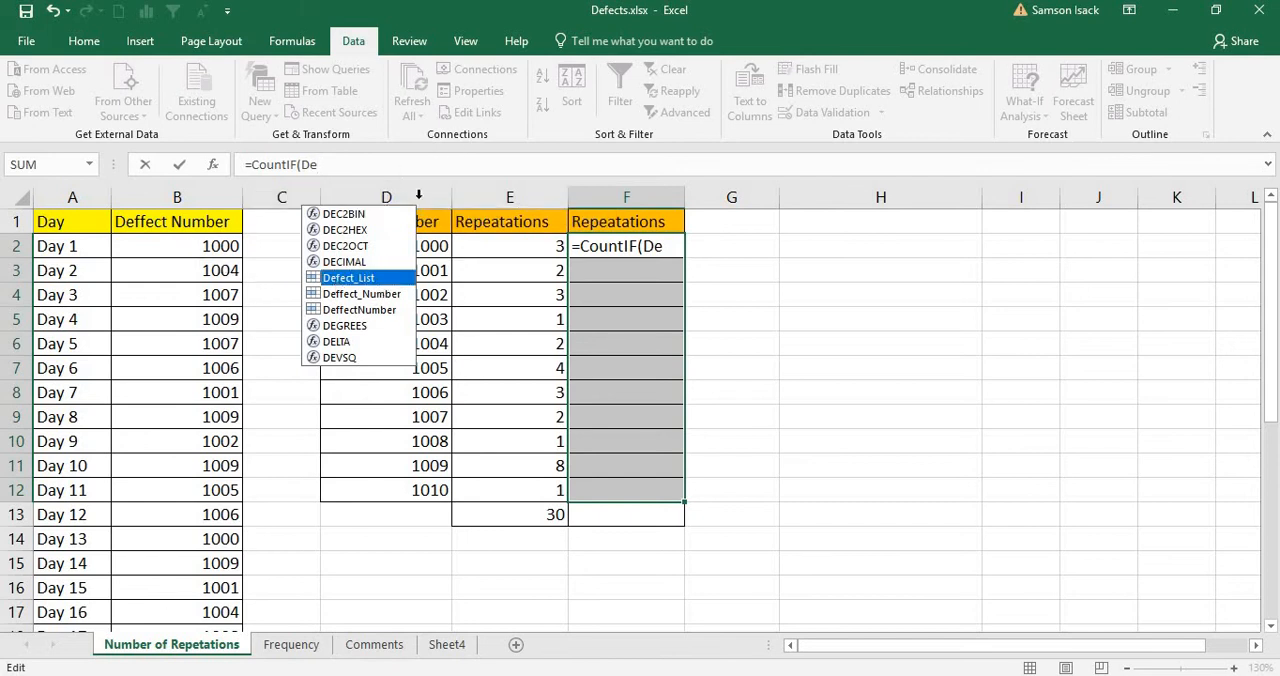
{"action": "double_click", "coordinate": [374, 278]}
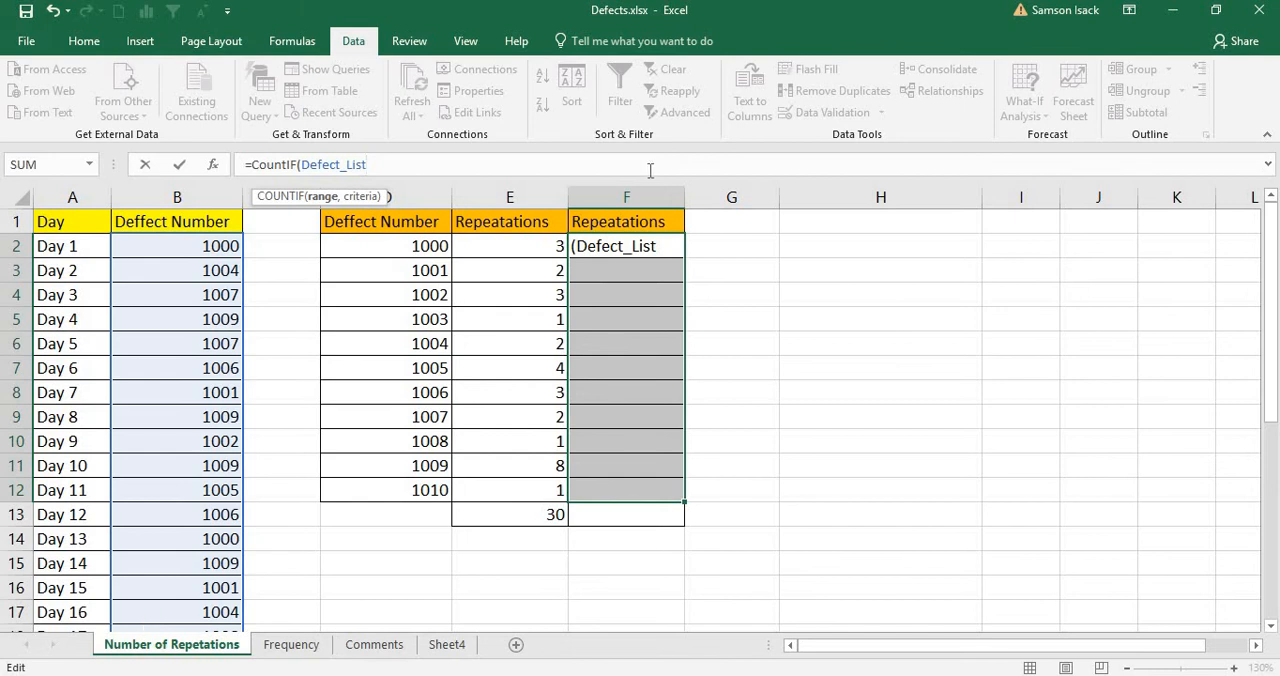
{"action": "type", "text": ","}
{"action": "left_click_drag", "start_coordinate": [424, 246], "coordinate": [394, 491]}
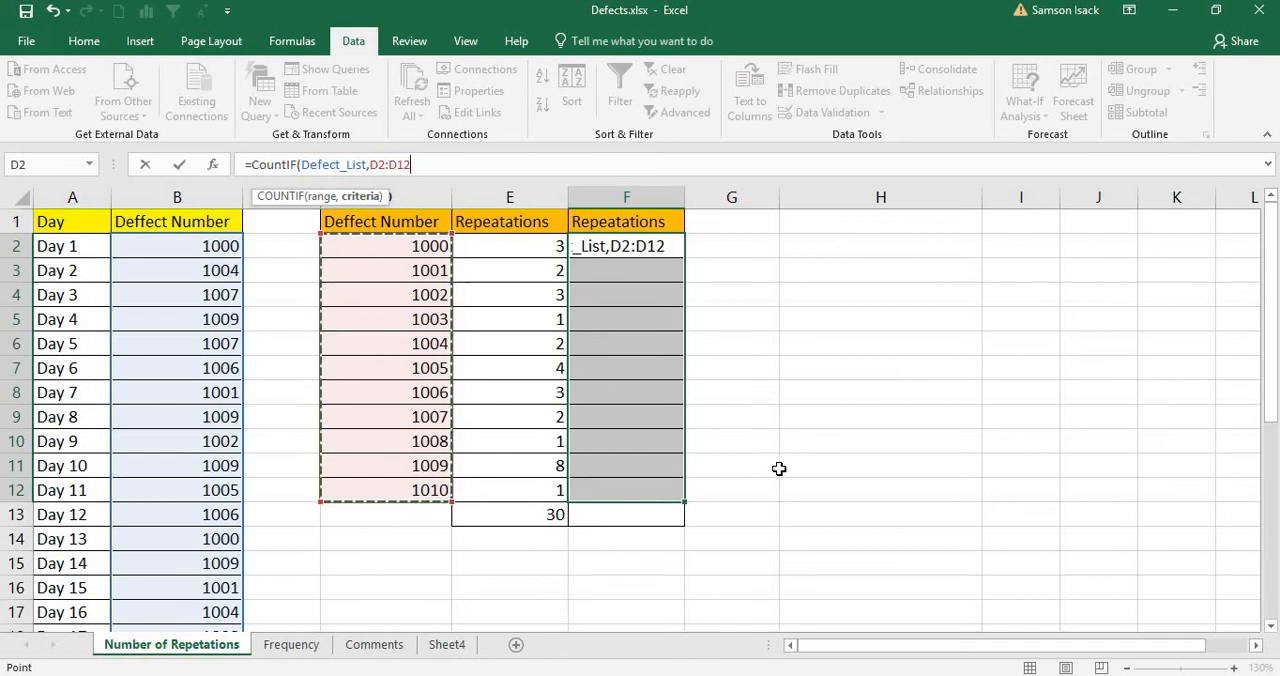
{"action": "type", "text": ")"}
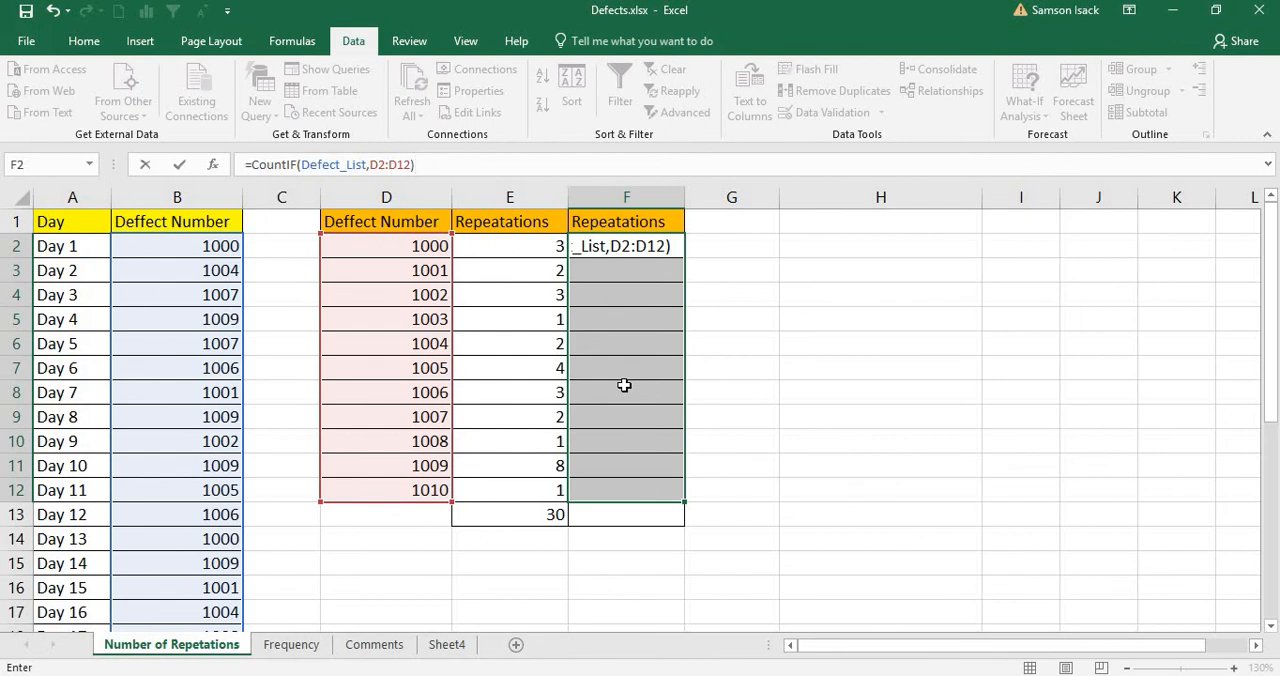
{"action": "key", "text": "ctrl+shift+Return"}
Step: Check the array formula in F2:F12 and compare its counts with those in column E
{"action": "left_click", "coordinate": [604, 250]}
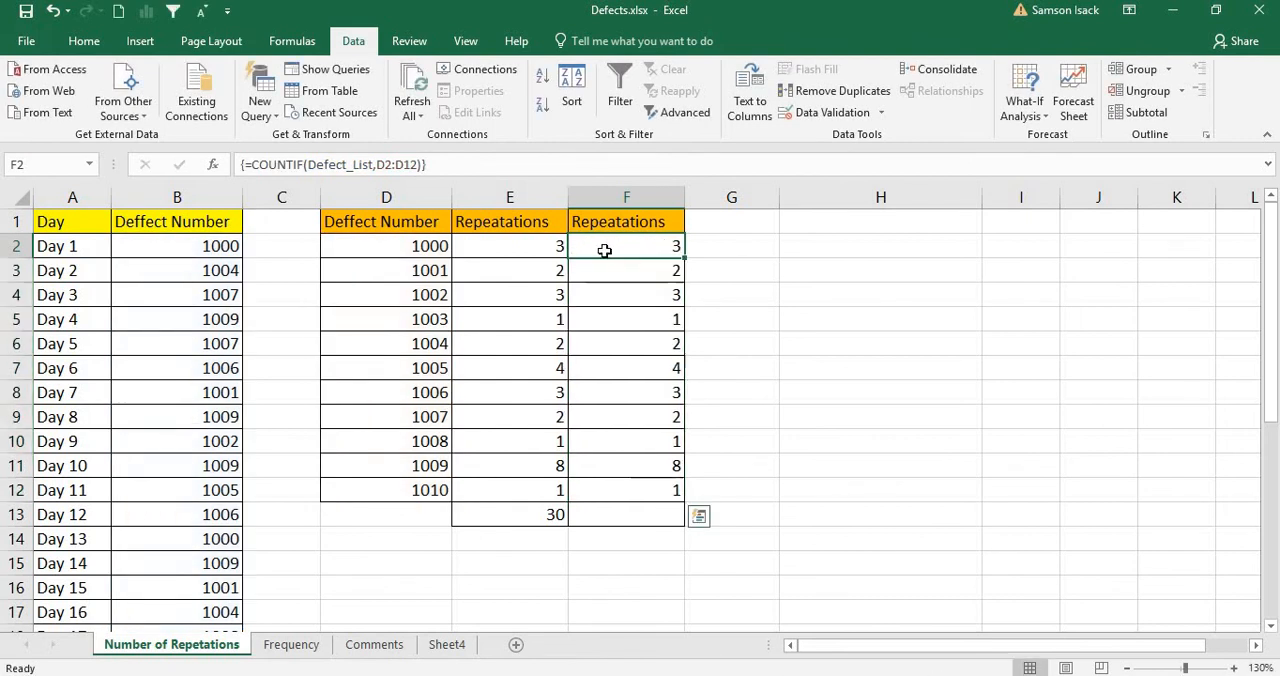
{"action": "left_click_drag", "start_coordinate": [609, 257], "coordinate": [647, 484]}
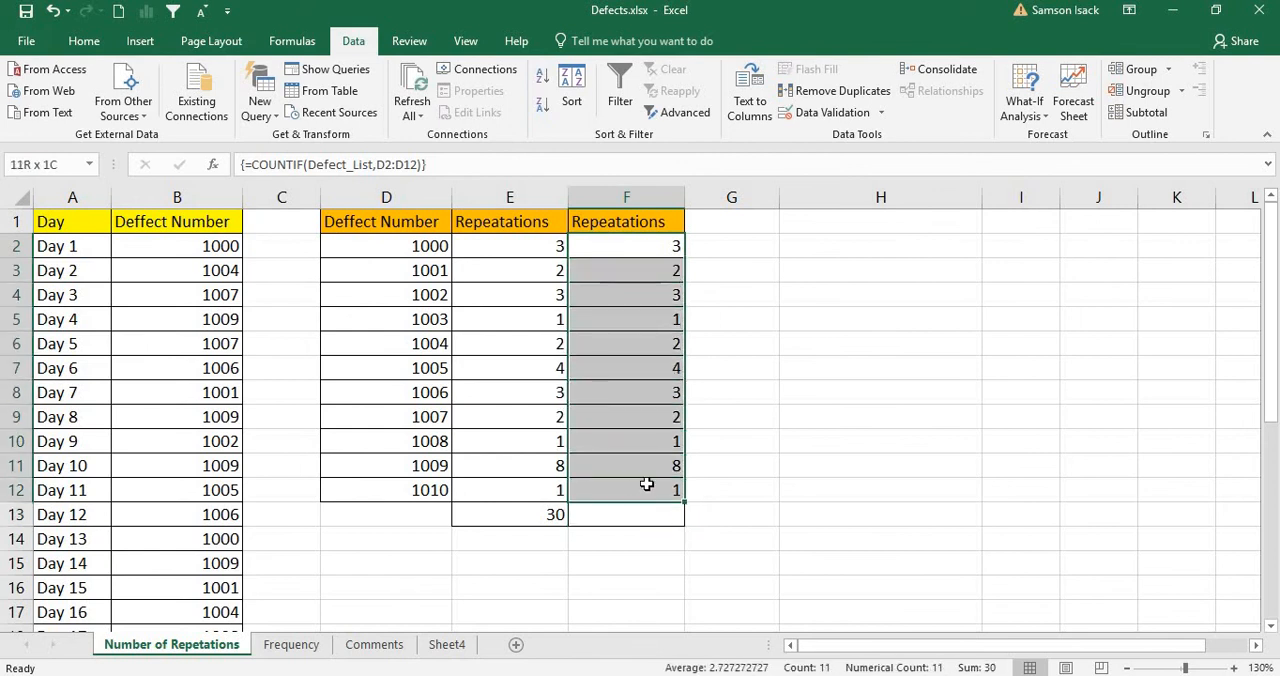
{"action": "left_click", "coordinate": [647, 250]}
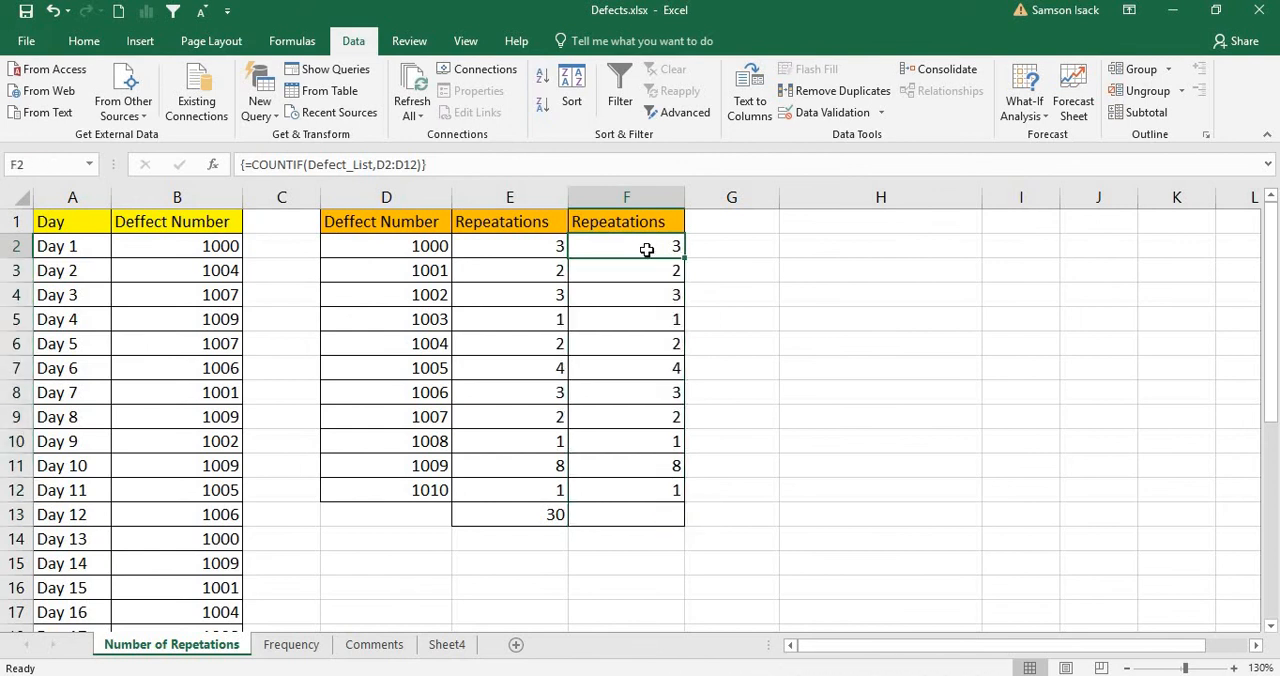
{"action": "left_click_drag", "start_coordinate": [647, 250], "coordinate": [663, 486]}
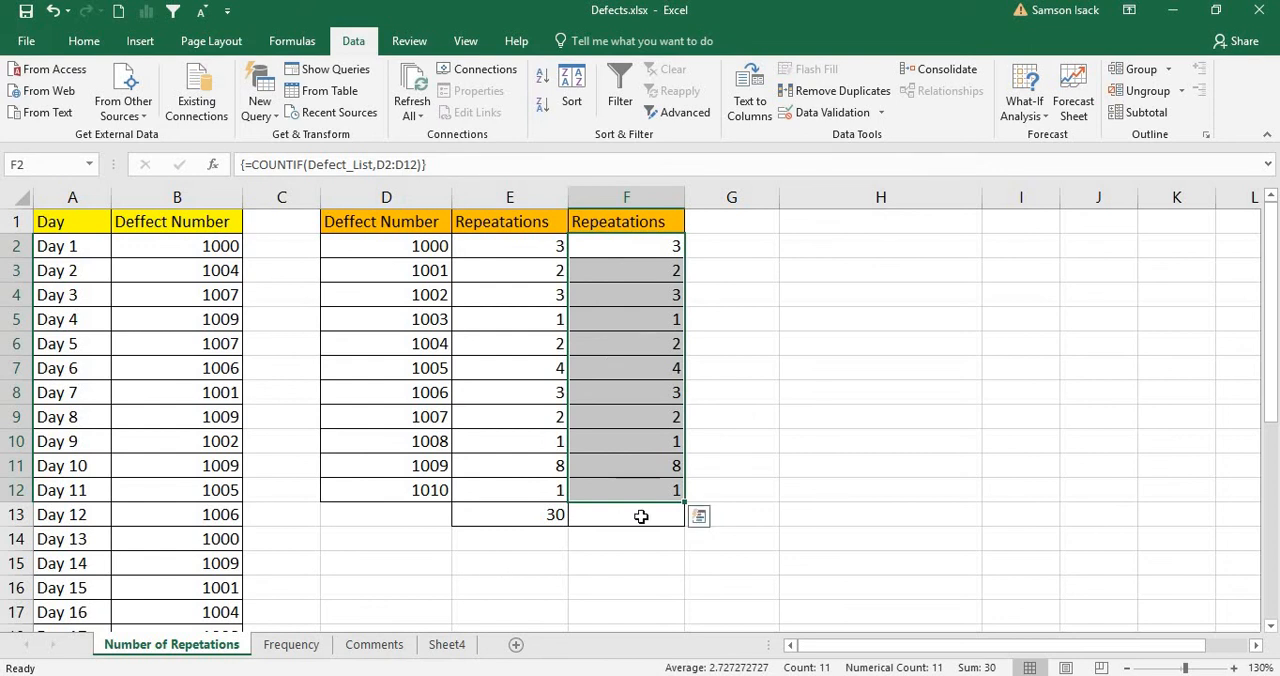
{"action": "key", "text": "Return"}
Step: Total the array-formula counts in F13 with =SUM(F2:F12)
{"action": "left_click", "coordinate": [642, 516]}
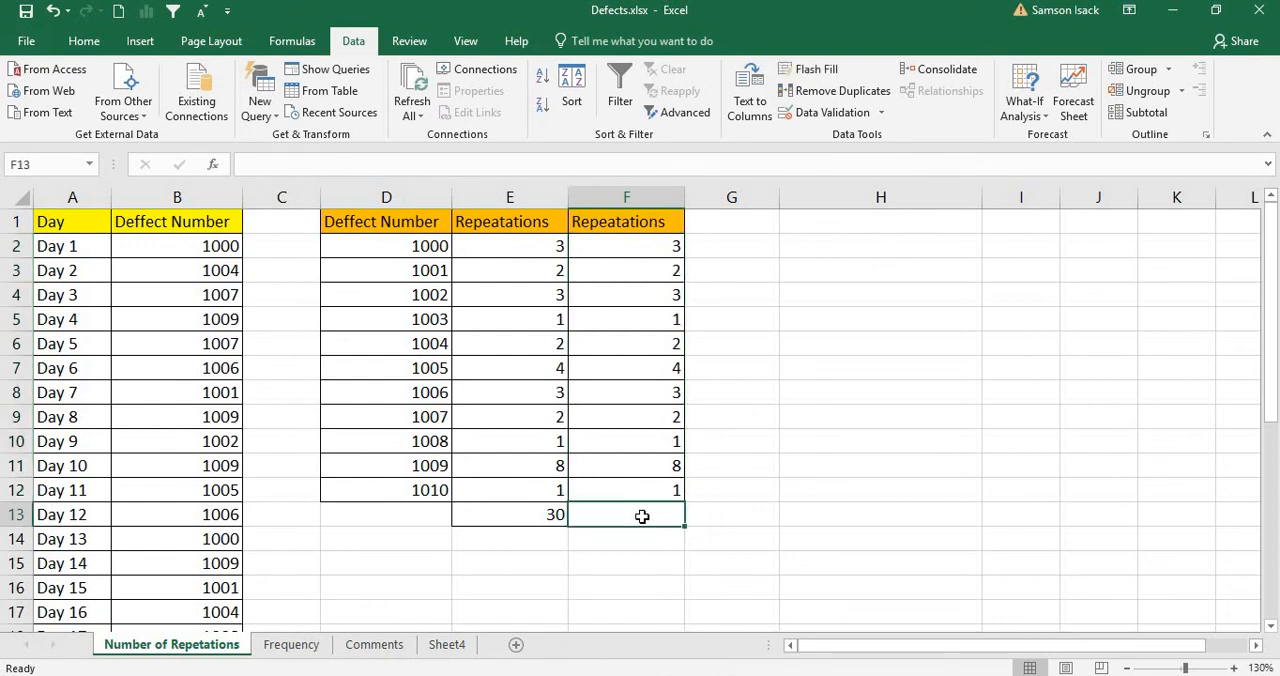
{"action": "type", "text": "="}
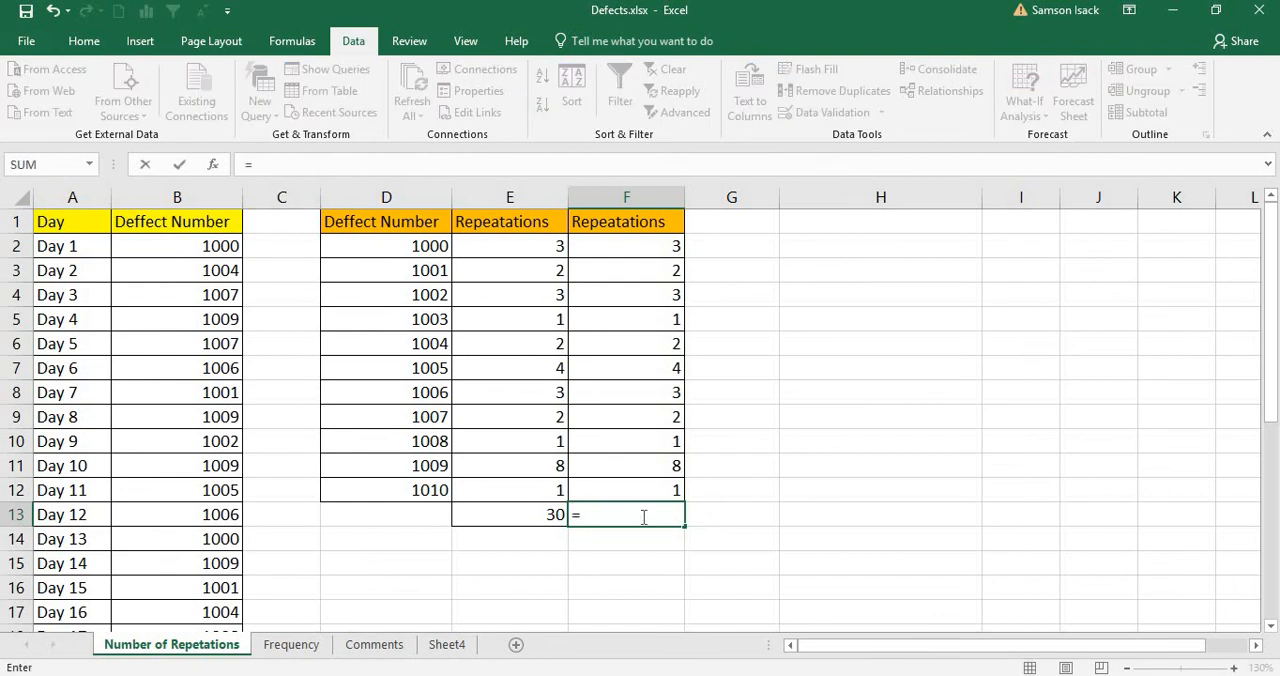
{"action": "type", "text": "SUM("}
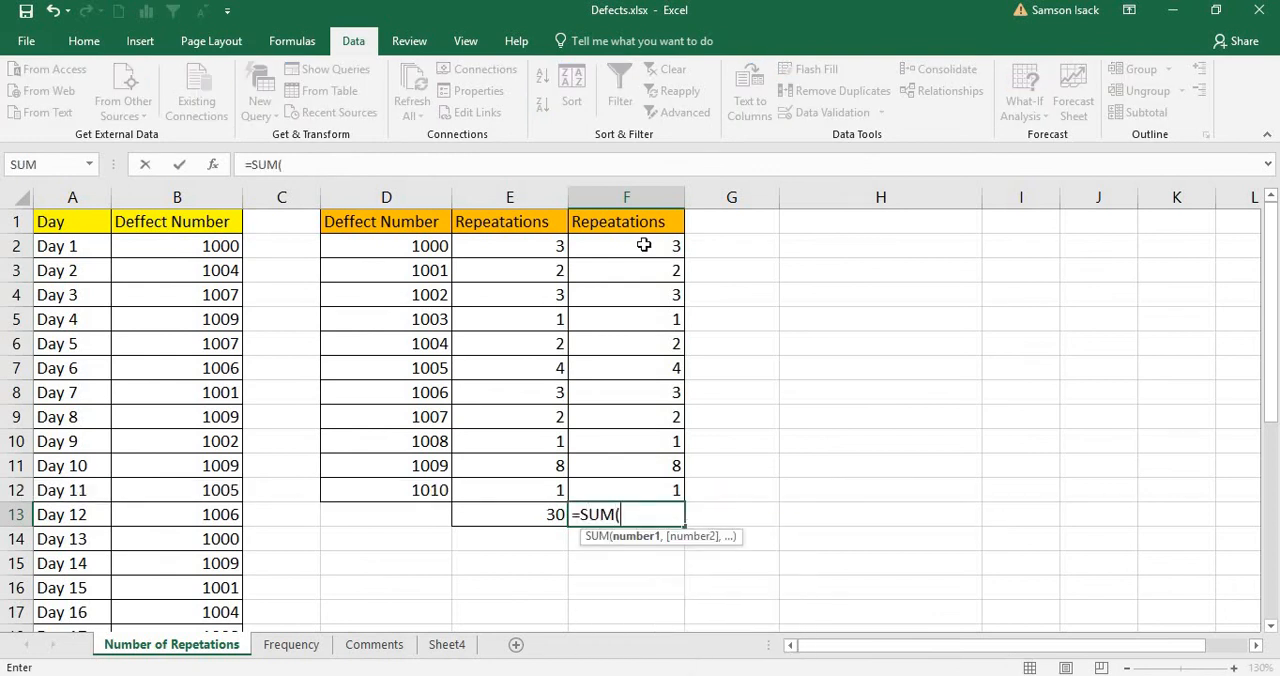
{"action": "left_click_drag", "start_coordinate": [644, 245], "coordinate": [631, 492]}
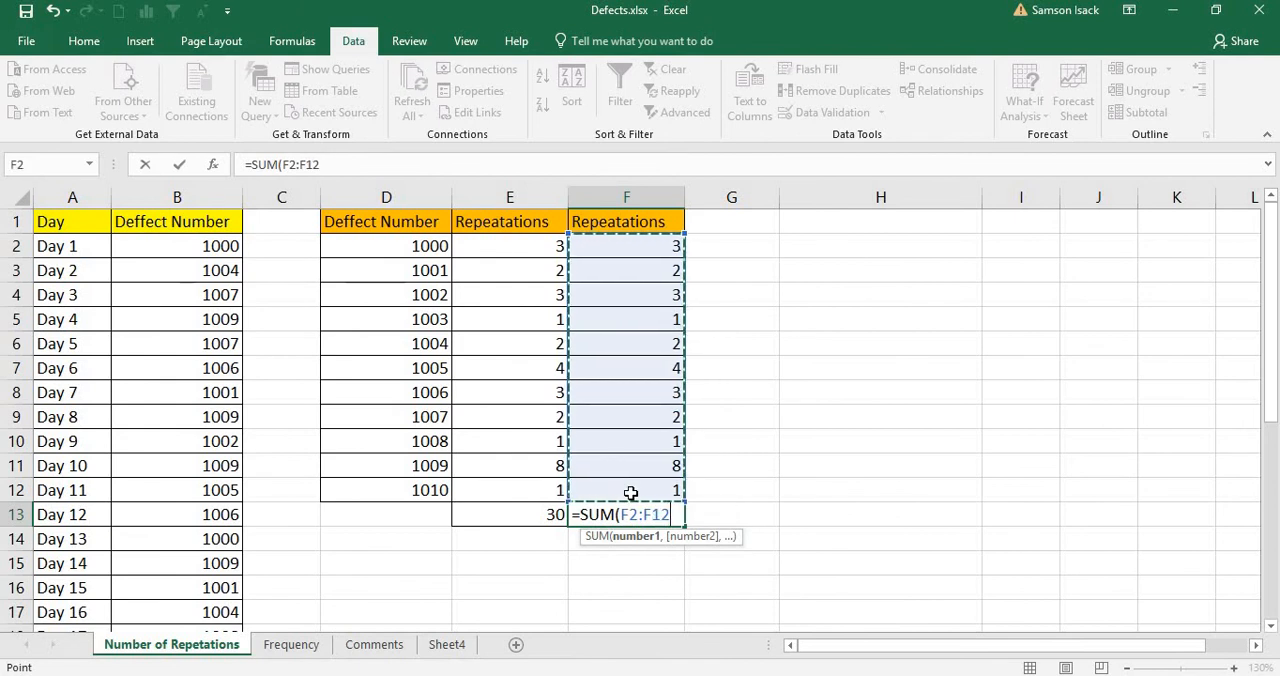
{"action": "type", "text": ")"}
{"action": "key", "text": "Return"}
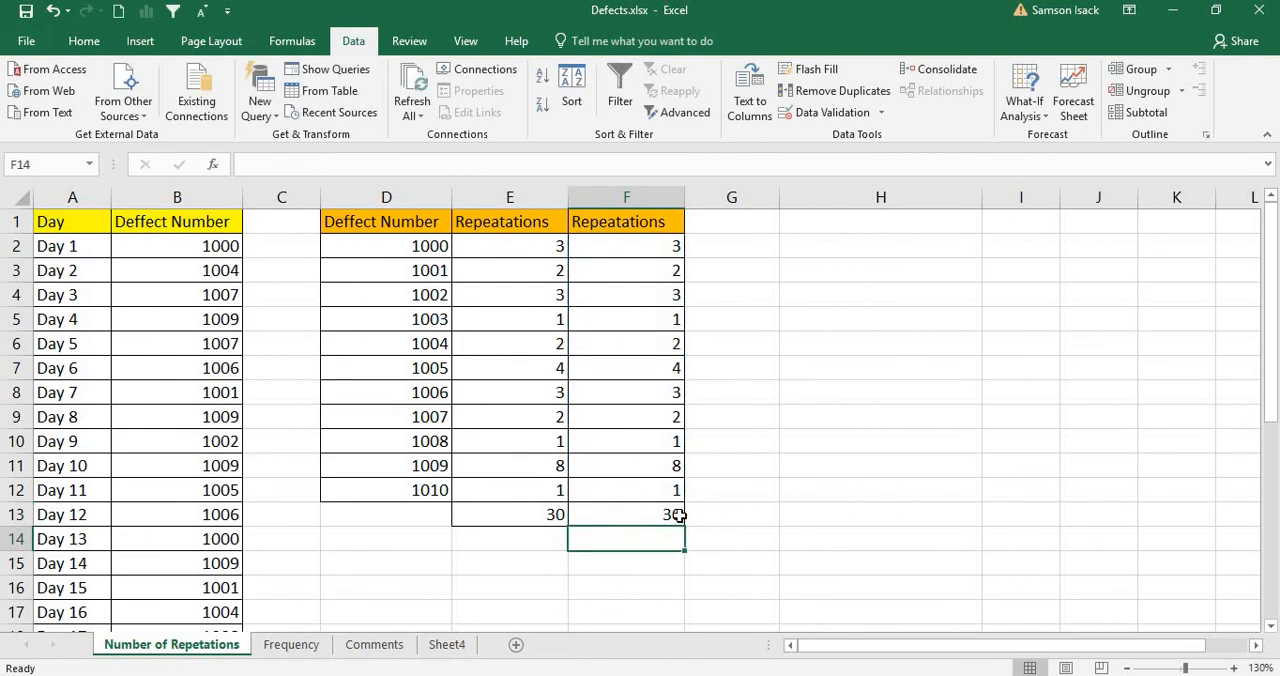
Step: Compare the individual COUNTIF formulas in column E with the array formula in F2:F12, including the total formula in F13
{"action": "left_click", "coordinate": [663, 512]}
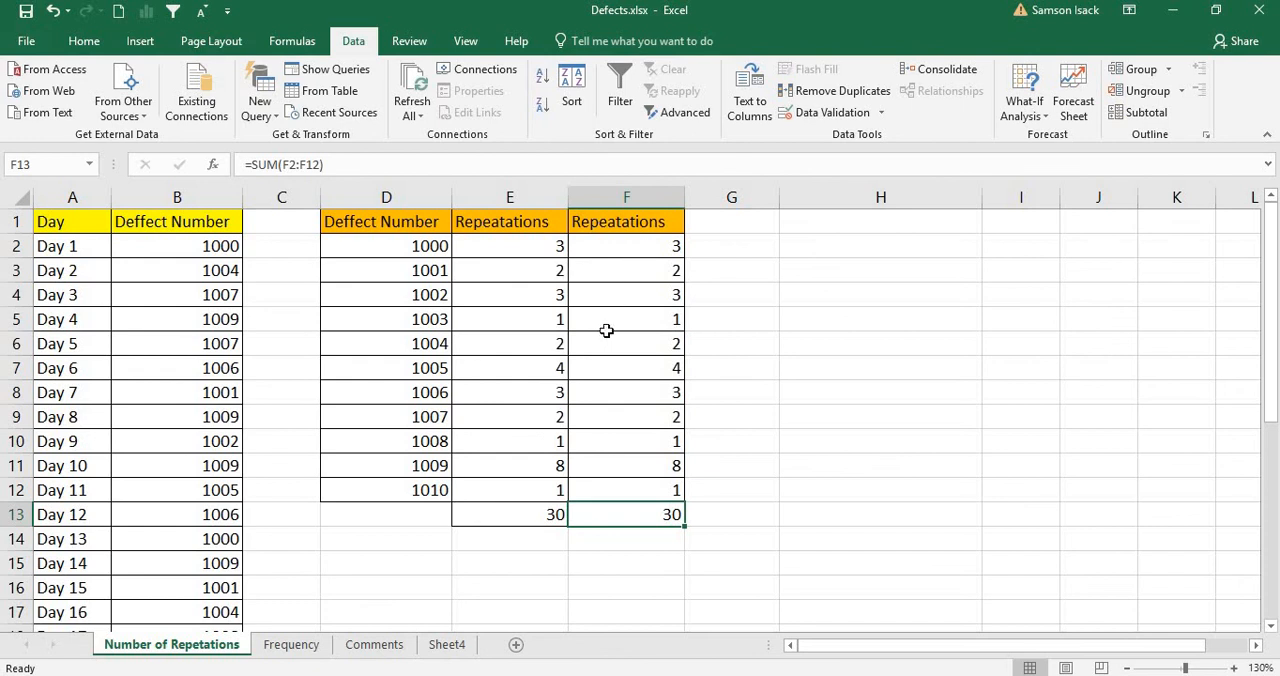
{"action": "left_click_drag", "start_coordinate": [511, 249], "coordinate": [563, 466]}
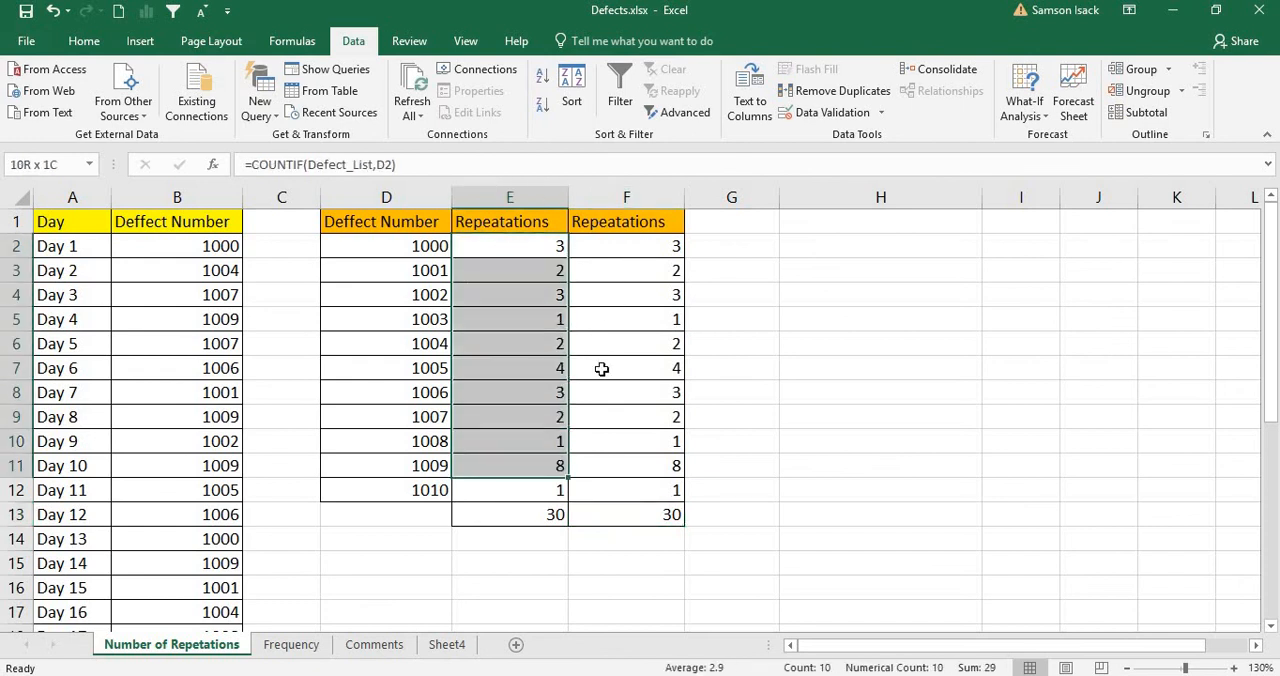
{"action": "left_click", "coordinate": [641, 249]}
{"action": "left_click", "coordinate": [530, 249]}
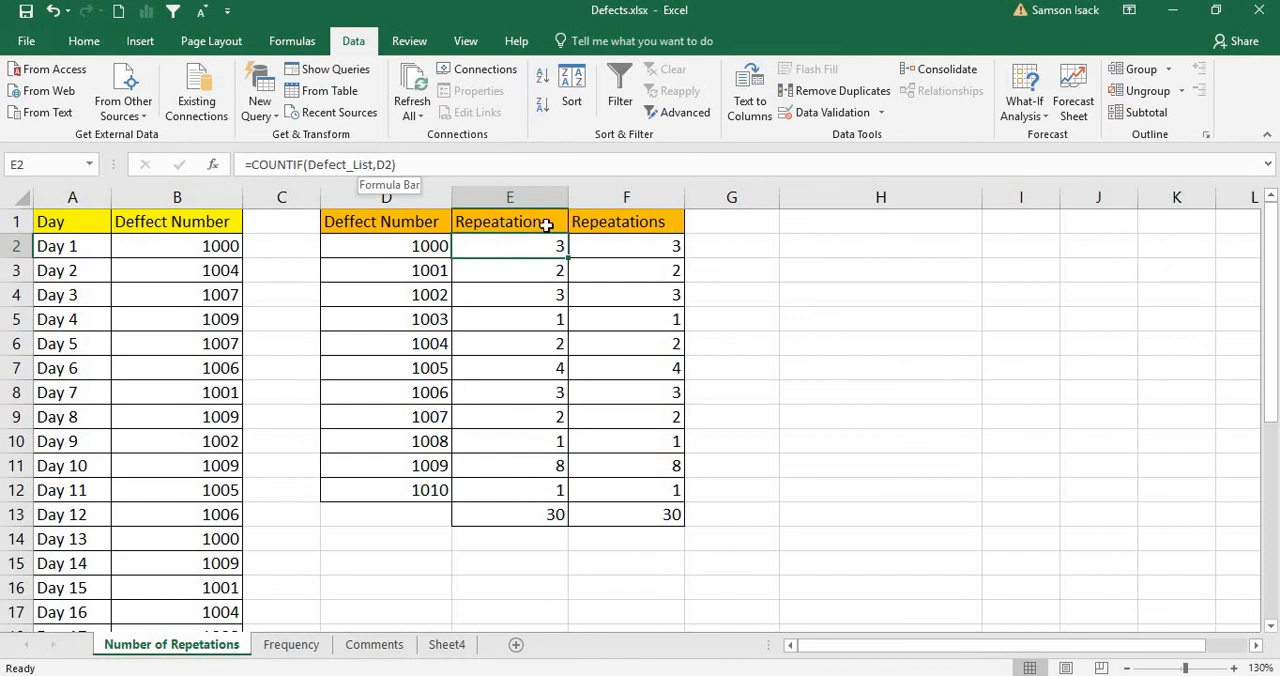
{"action": "left_click_drag", "start_coordinate": [613, 247], "coordinate": [652, 491]}
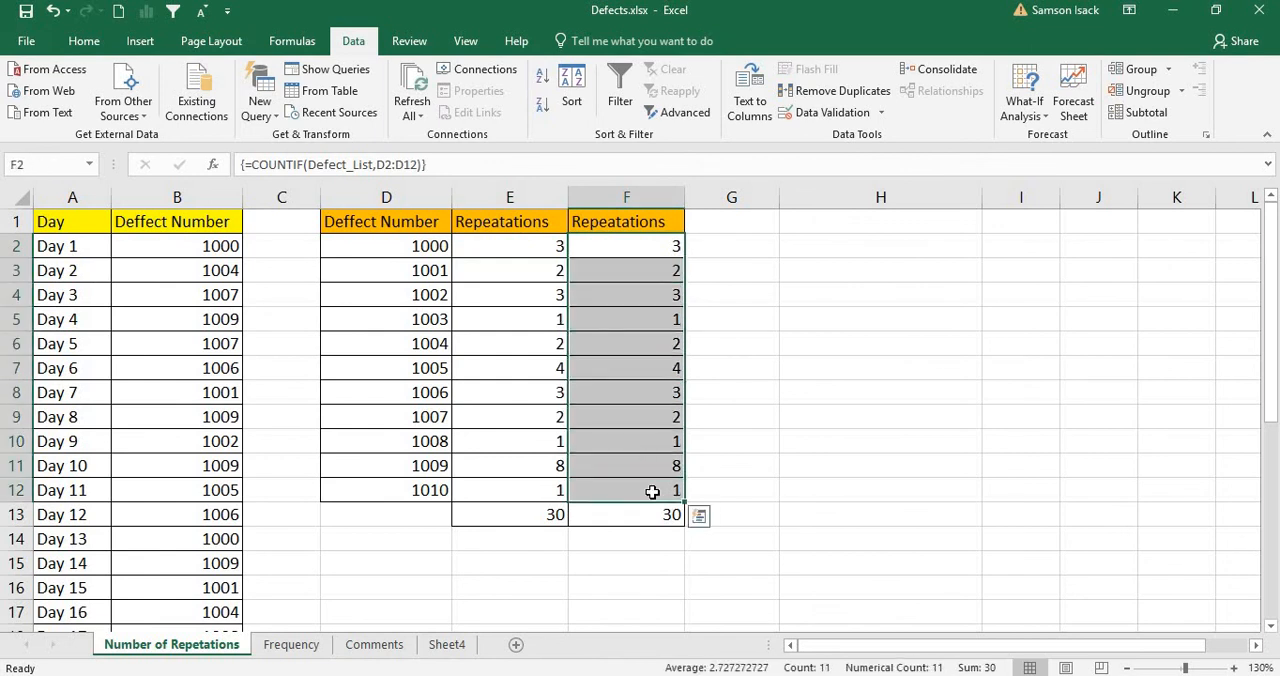
{"action": "left_click", "coordinate": [66, 224]}
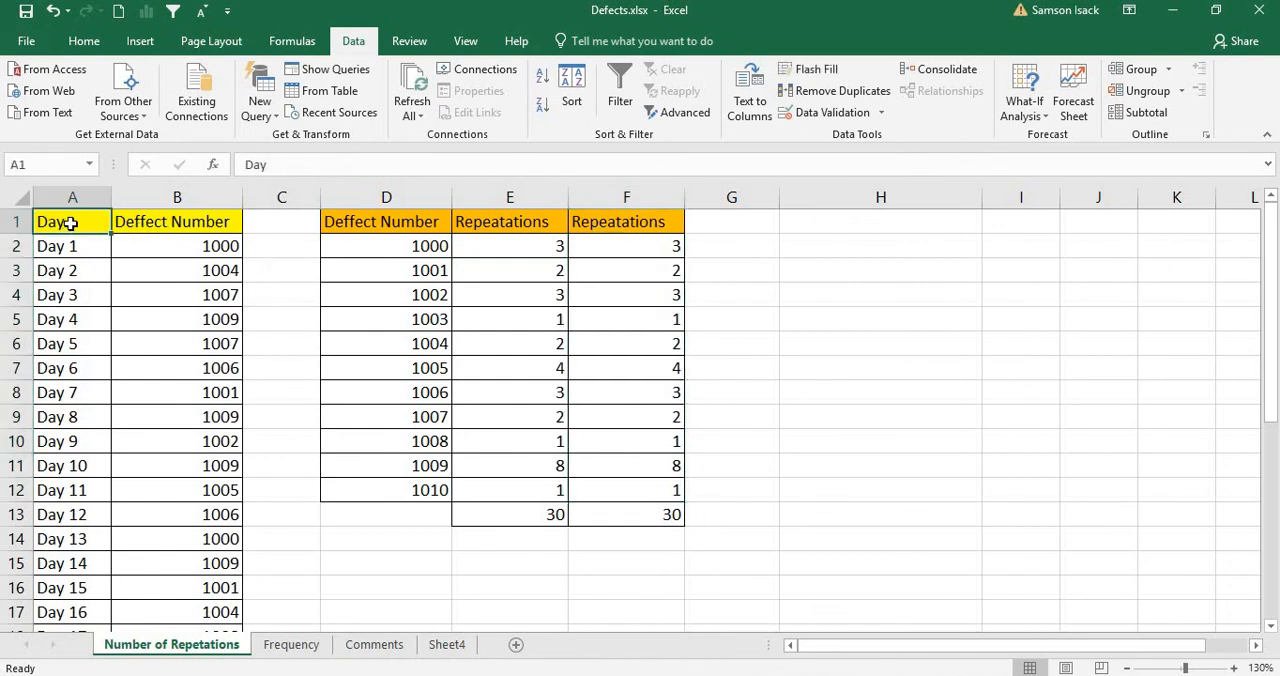